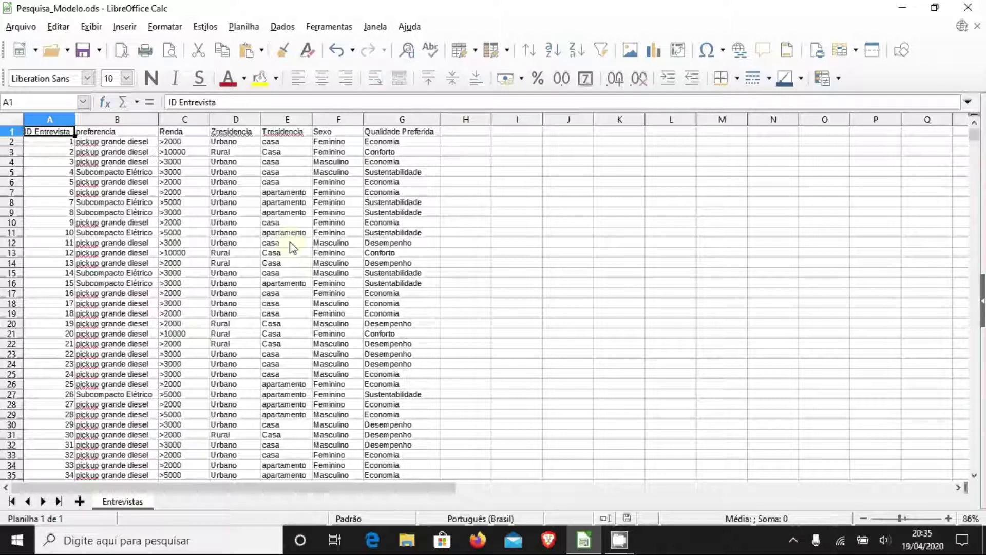
{"action": "key", "text": "Right"}
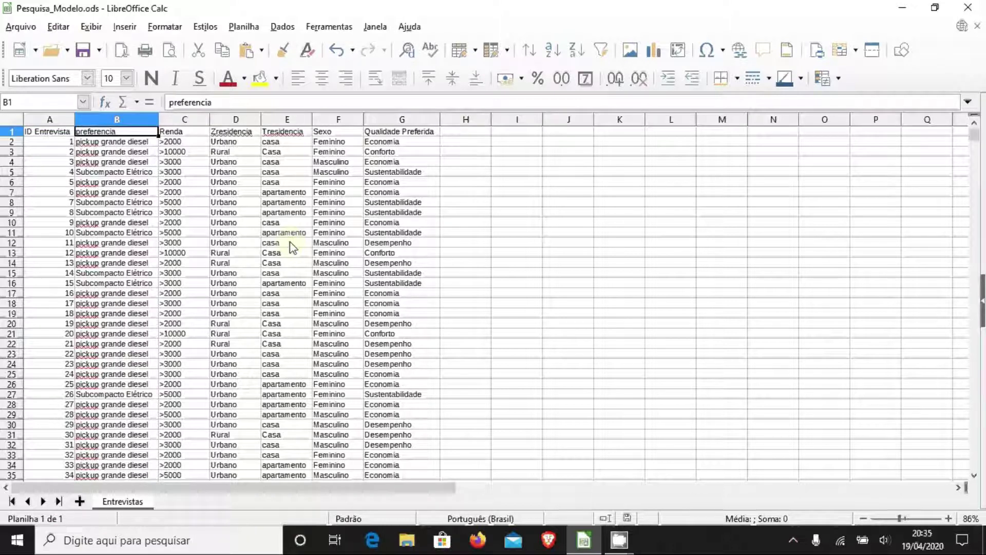
{"action": "key", "text": "Left"}
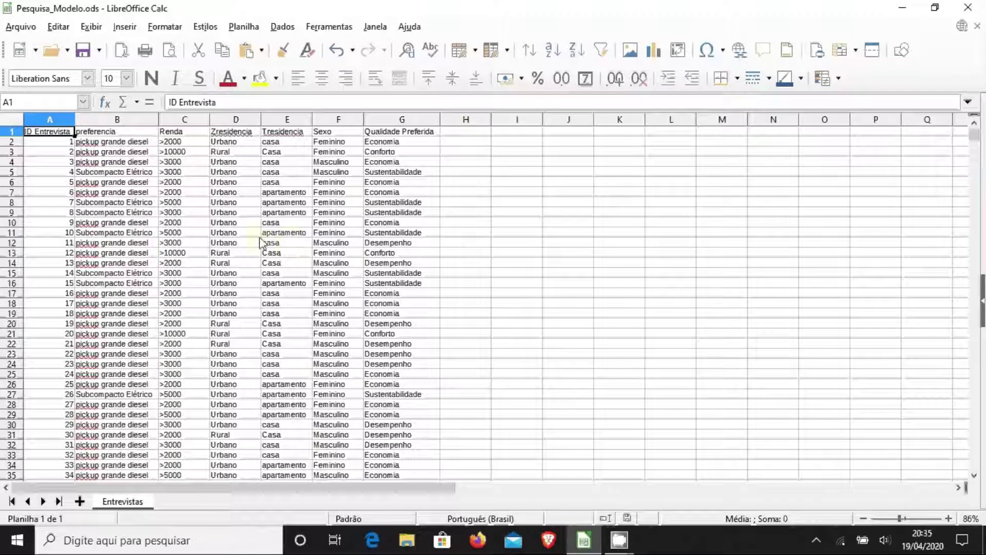
{"action": "left_click", "coordinate": [134, 162]}
{"action": "left_click_drag", "start_coordinate": [135, 163], "coordinate": [135, 172]}
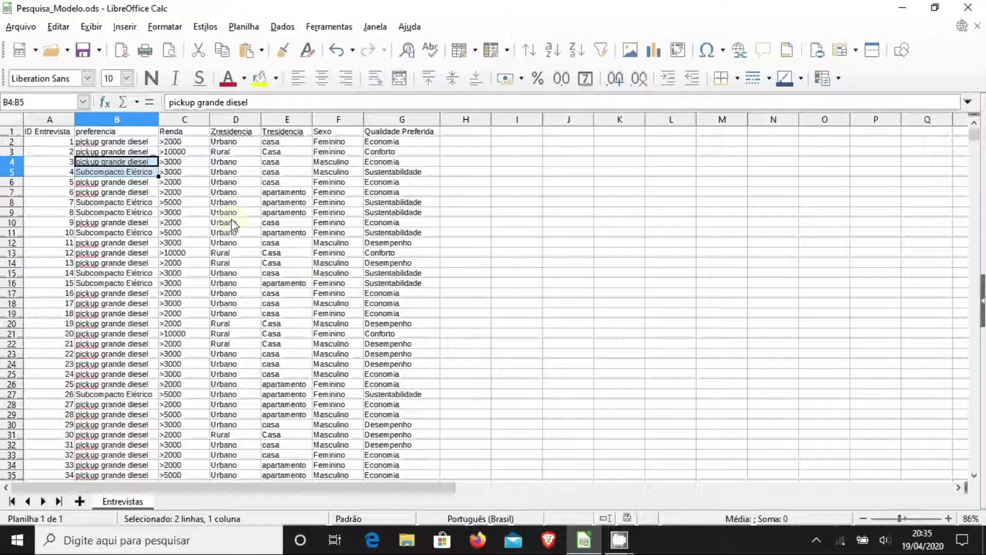
{"action": "left_click", "coordinate": [351, 262]}
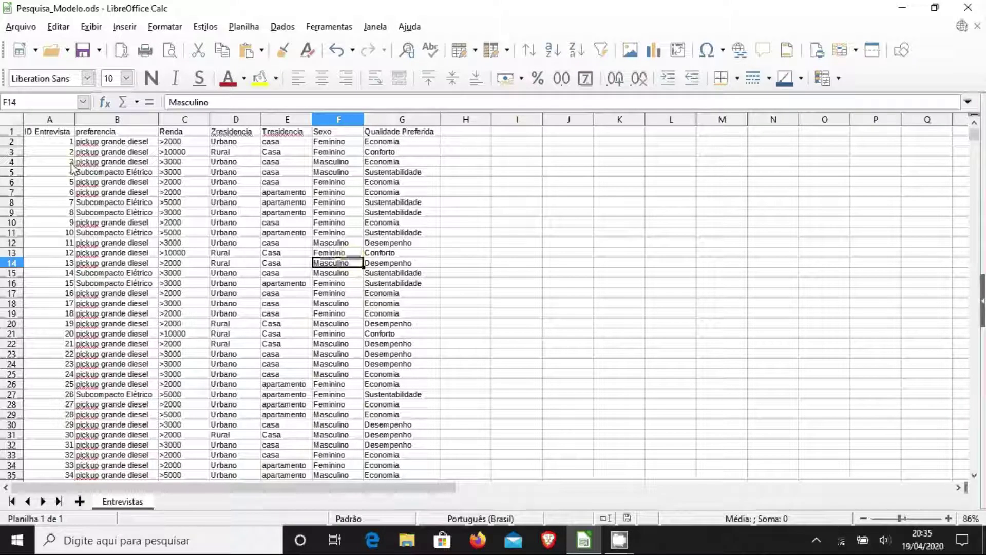
Check how far the interview records extend in the ID Entrevista column, from the first entry to the last
{"action": "left_click", "coordinate": [45, 135]}
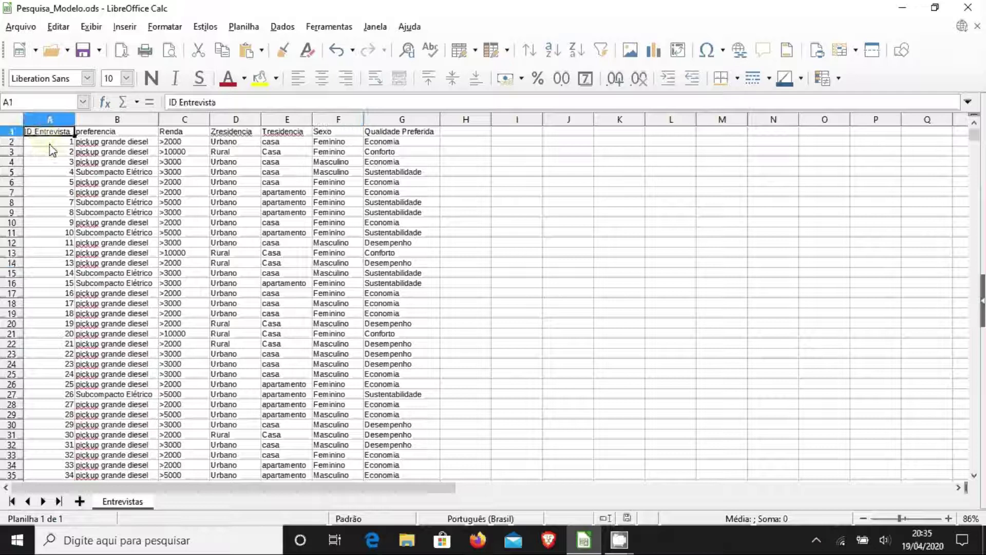
{"action": "left_click", "coordinate": [46, 142]}
{"action": "key", "text": "ctrl+shift+Down"}
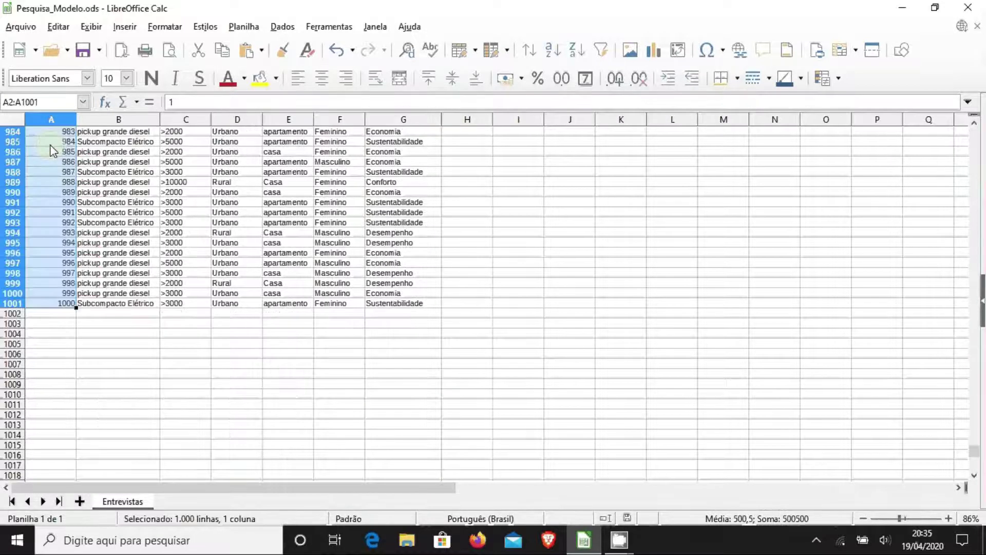
{"action": "left_click", "coordinate": [186, 324]}
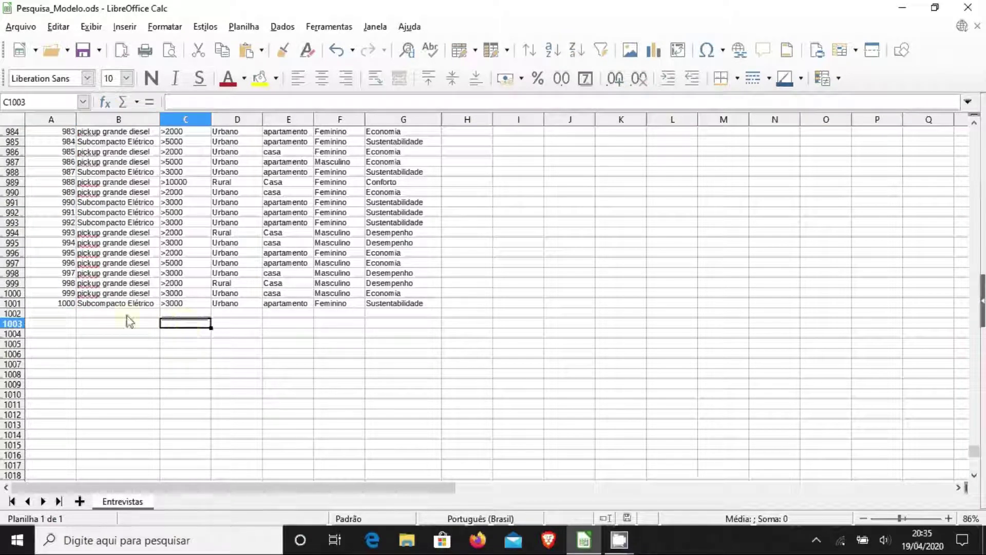
{"action": "left_click", "coordinate": [70, 306]}
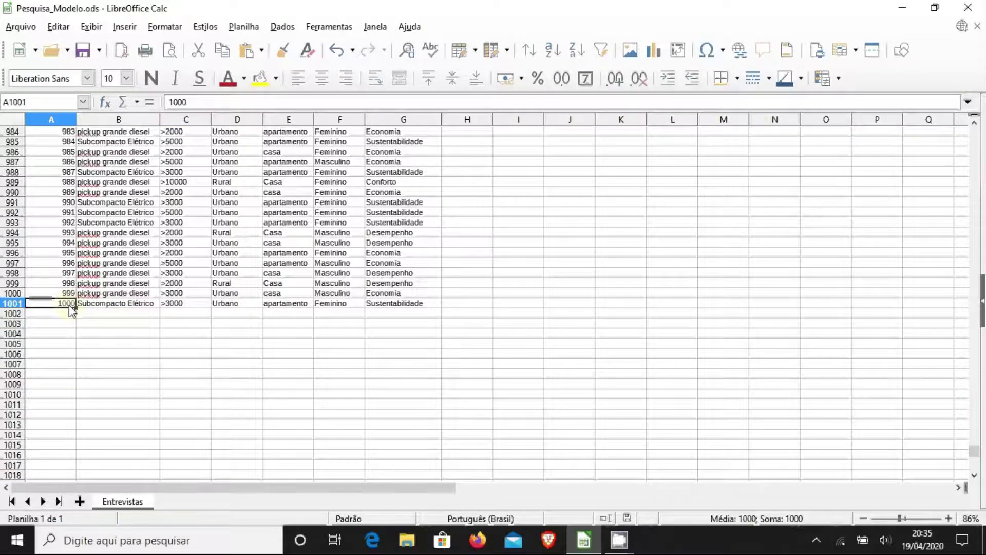
{"action": "key", "text": "ctrl+shift+Up"}
{"action": "left_click", "coordinate": [56, 303]}
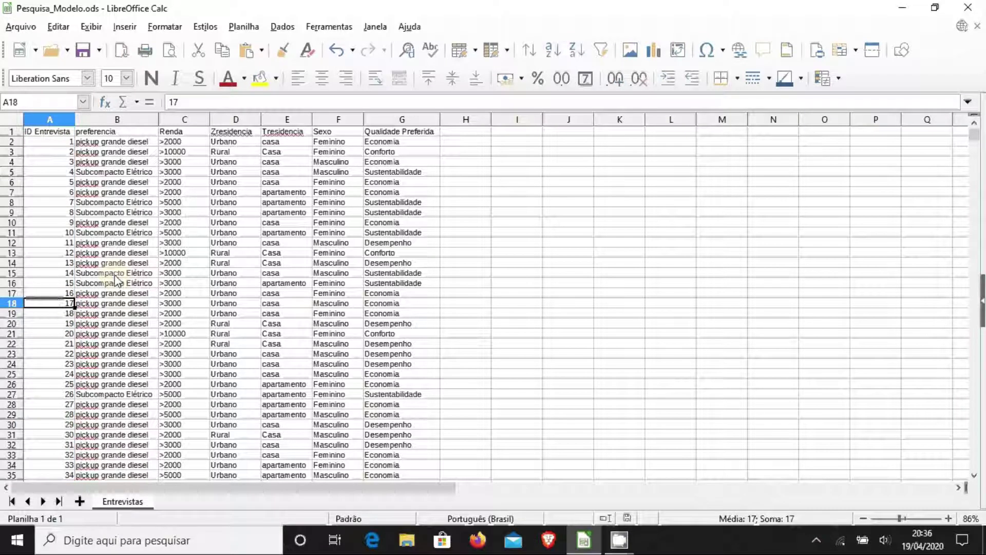
Examine the preferencia column's heading and its two vehicle options in the first interview records
{"action": "left_click", "coordinate": [50, 183]}
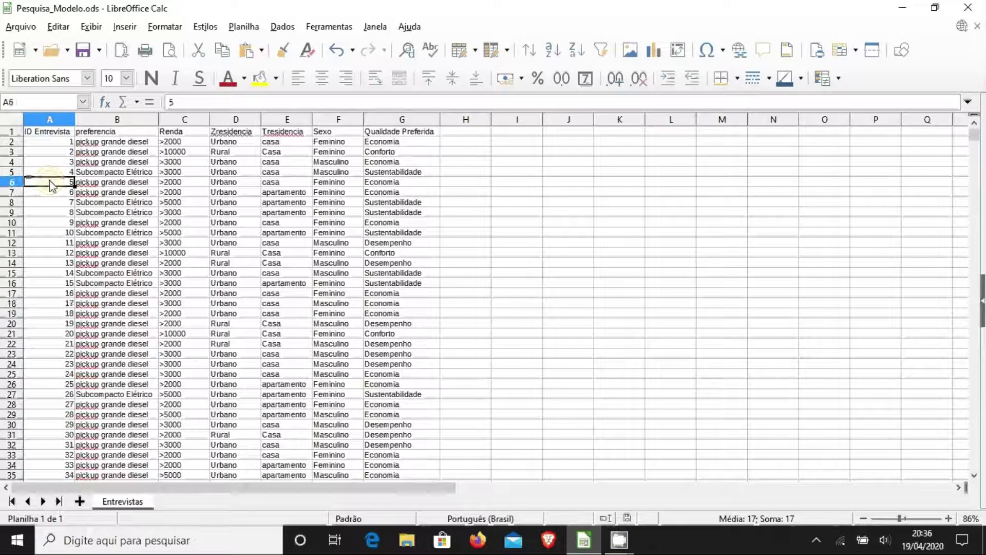
{"action": "key", "text": "Right"}
{"action": "key", "text": "Up"}
{"action": "key", "text": "Up"}
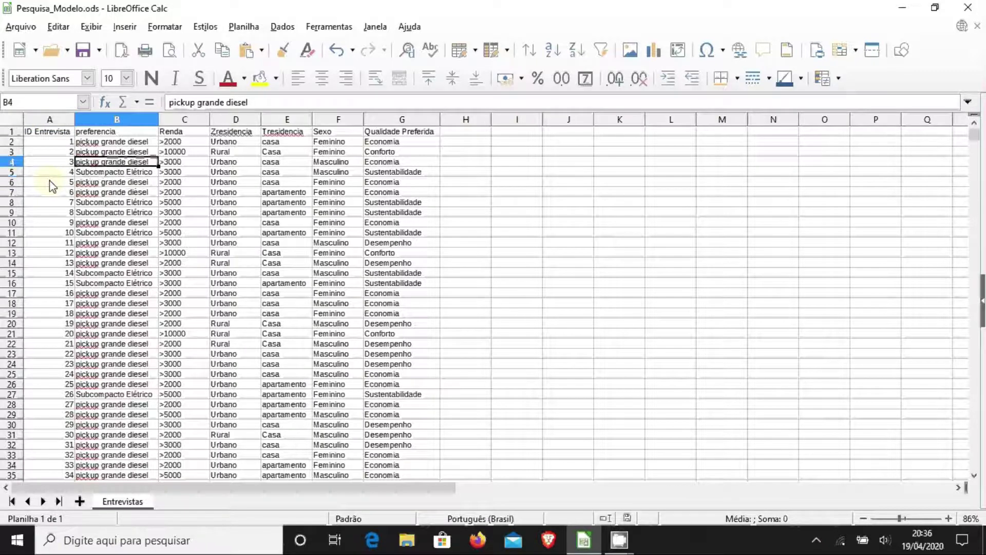
{"action": "key", "text": "Down"}
{"action": "key", "text": "shift+Up"}
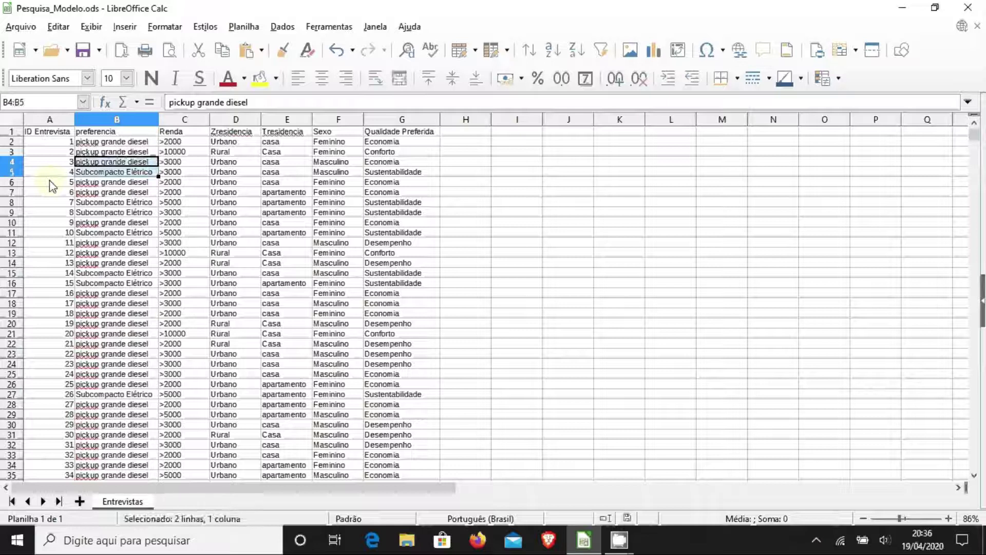
{"action": "key", "text": "Up"}
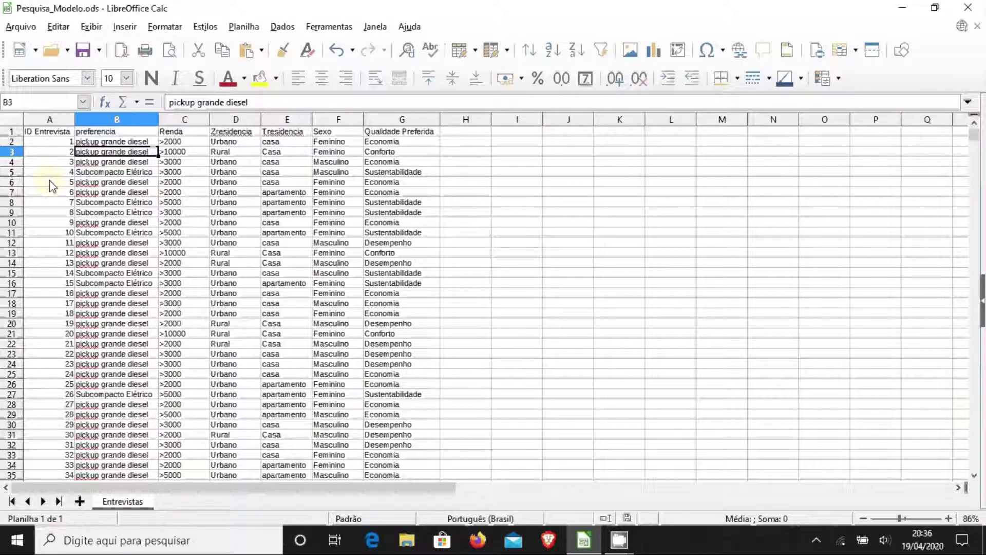
{"action": "key", "text": "Up"}
{"action": "key", "text": "Up"}
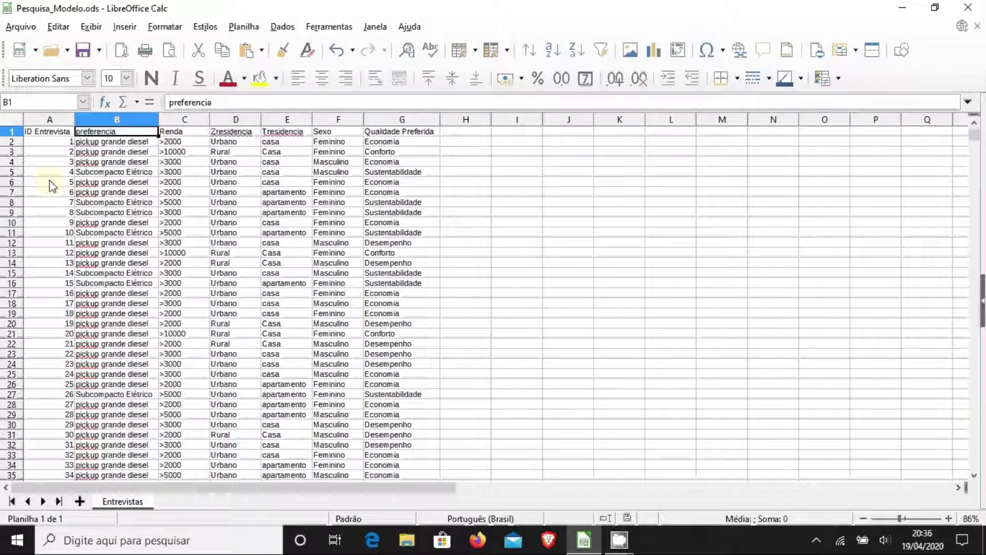
Review the remaining column headings in row 1, from Renda through Qualidade Preferida
{"action": "key", "text": "Right"}
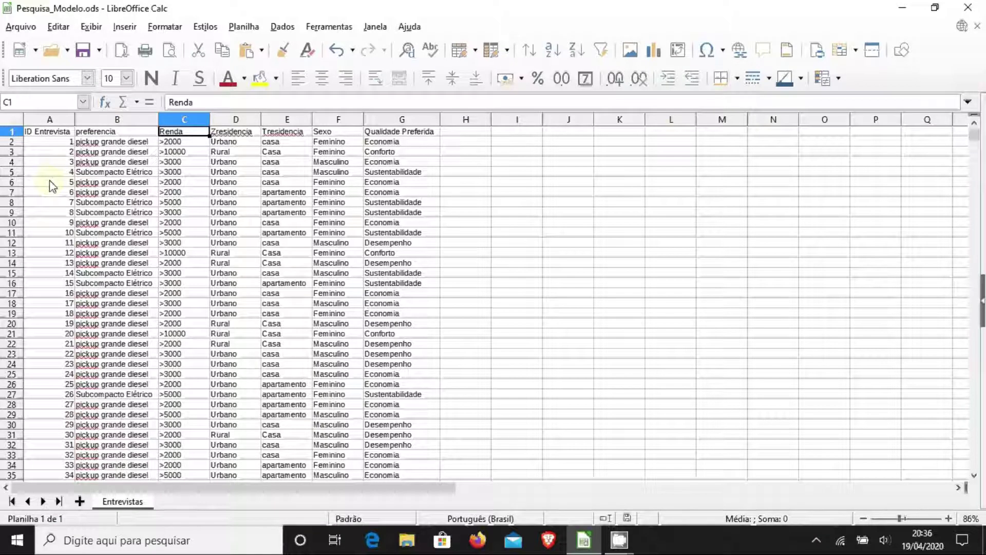
{"action": "key", "text": "Right"}
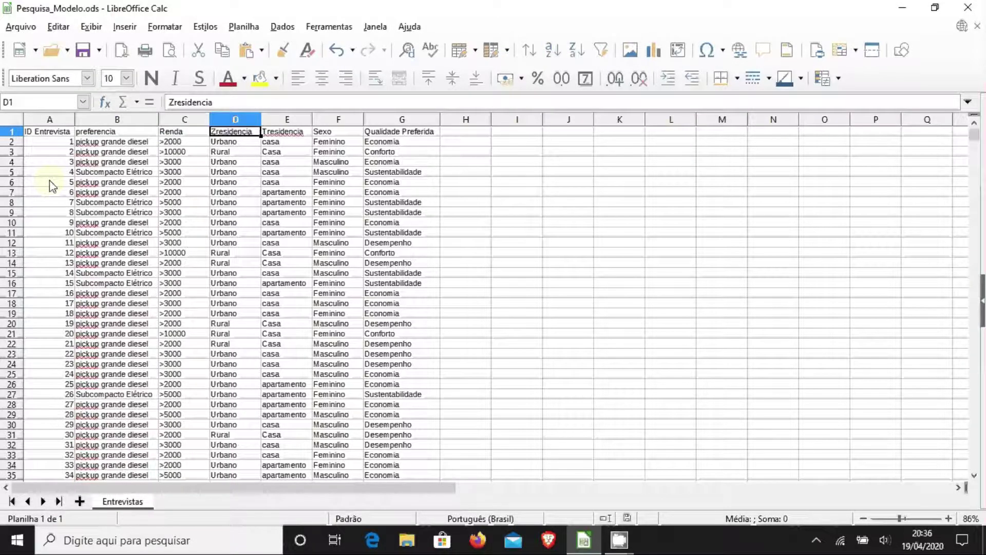
{"action": "key", "text": "Down"}
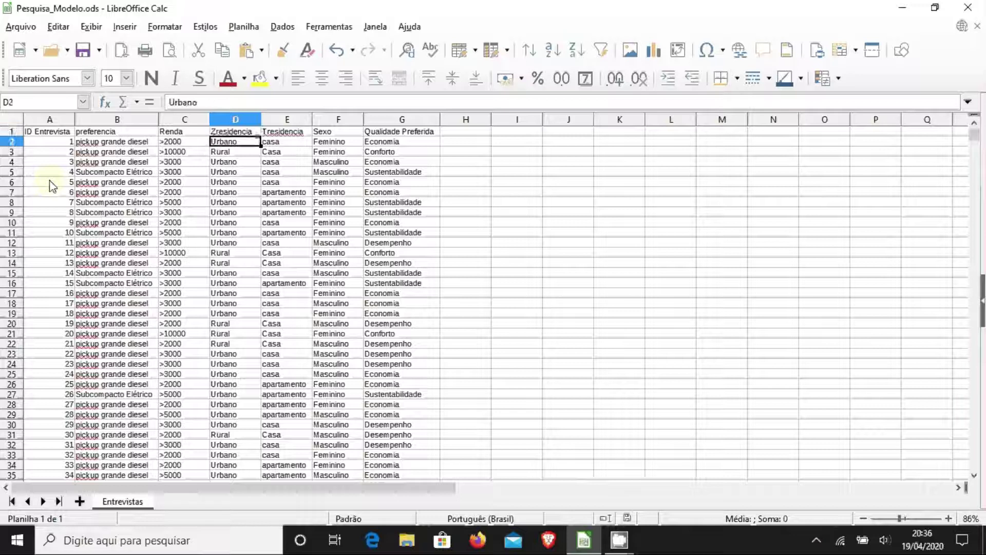
{"action": "key", "text": "Up"}
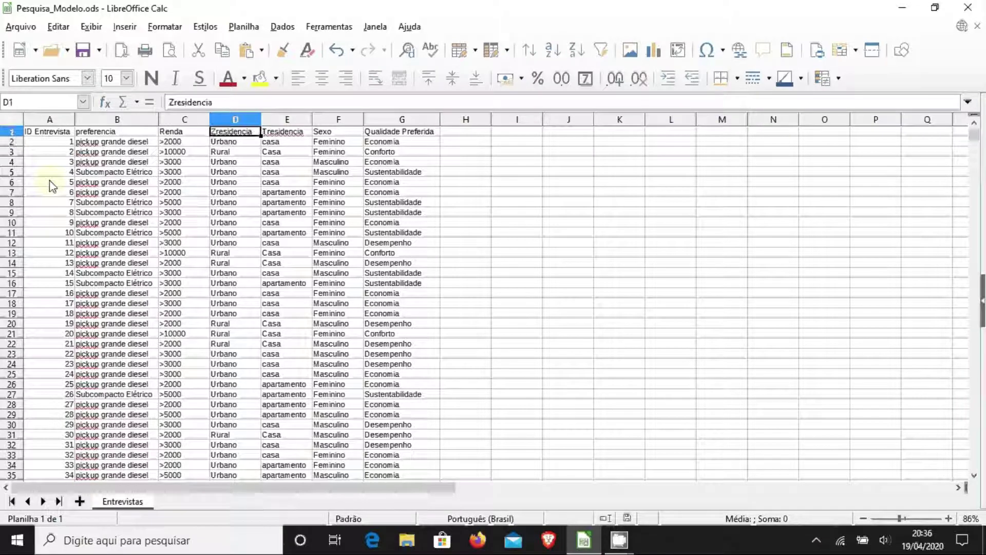
{"action": "key", "text": "Right"}
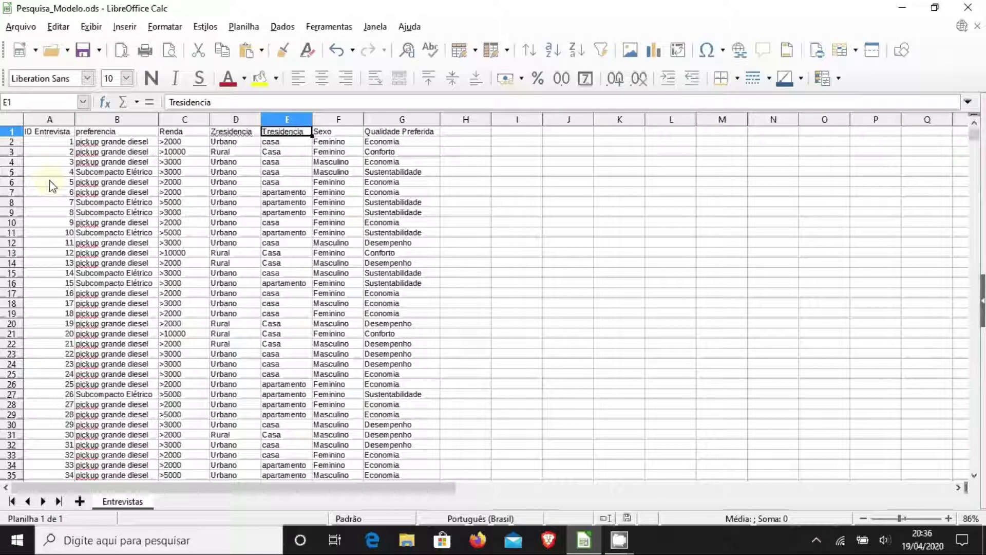
{"action": "key", "text": "Right"}
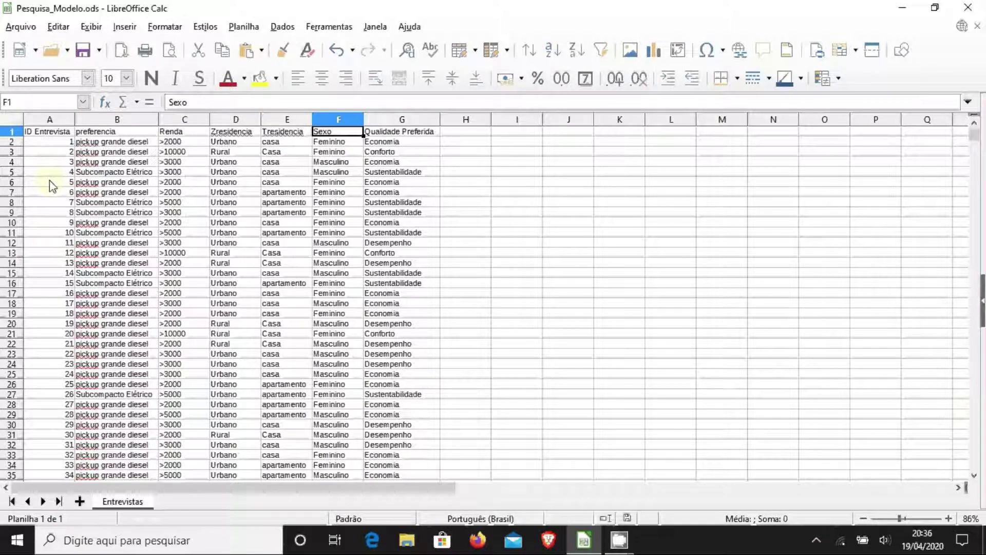
{"action": "key", "text": "Right"}
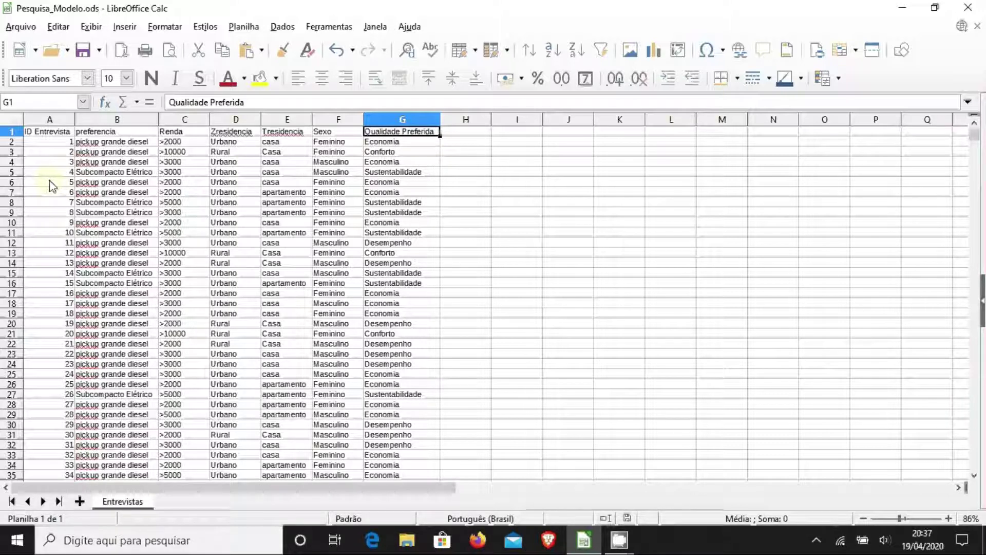
{"action": "left_click", "coordinate": [107, 181]}
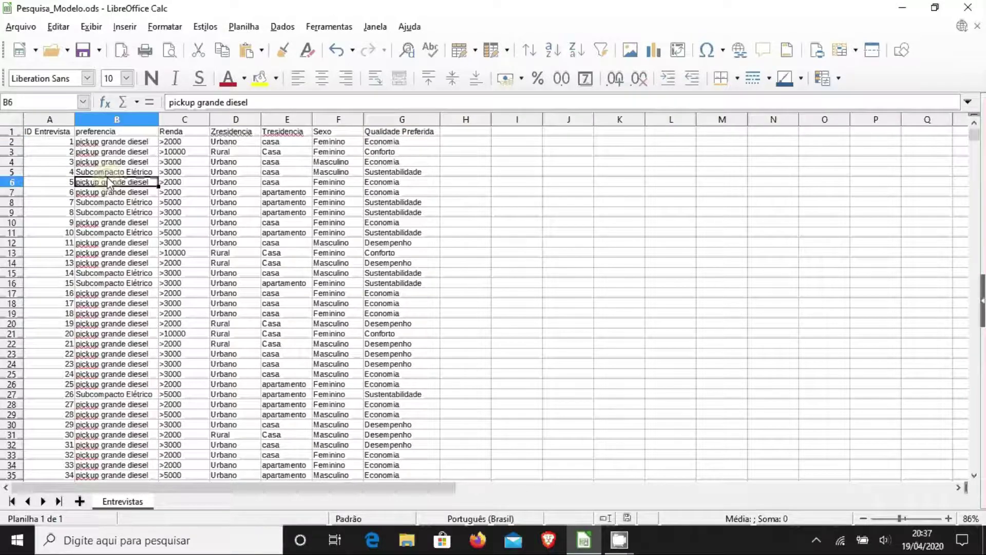
{"action": "left_click", "coordinate": [167, 253]}
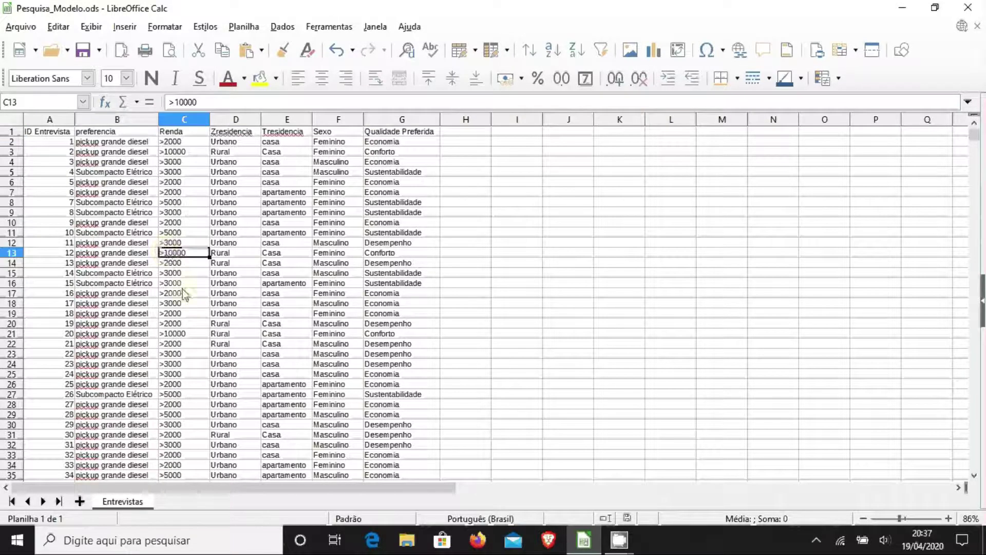
{"action": "left_click", "coordinate": [246, 374]}
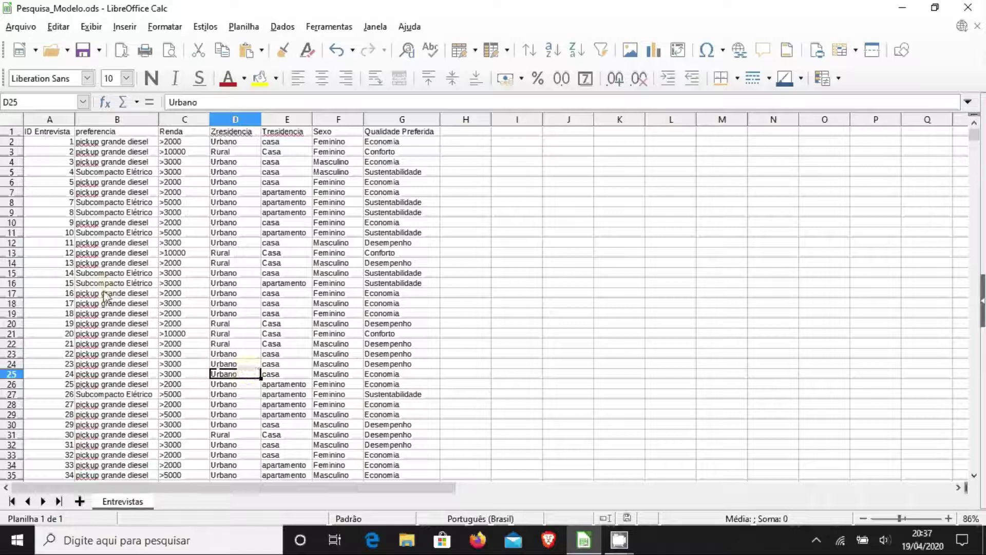
{"action": "left_click", "coordinate": [114, 273]}
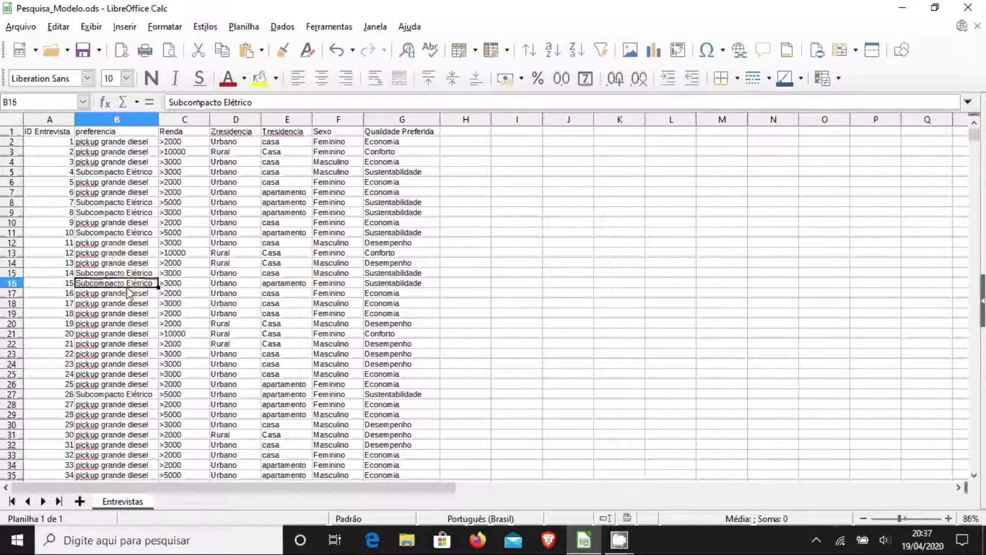
Start a pivot table from the interview data, using the current selection A1:G1001 as its source
{"action": "left_click", "coordinate": [167, 226]}
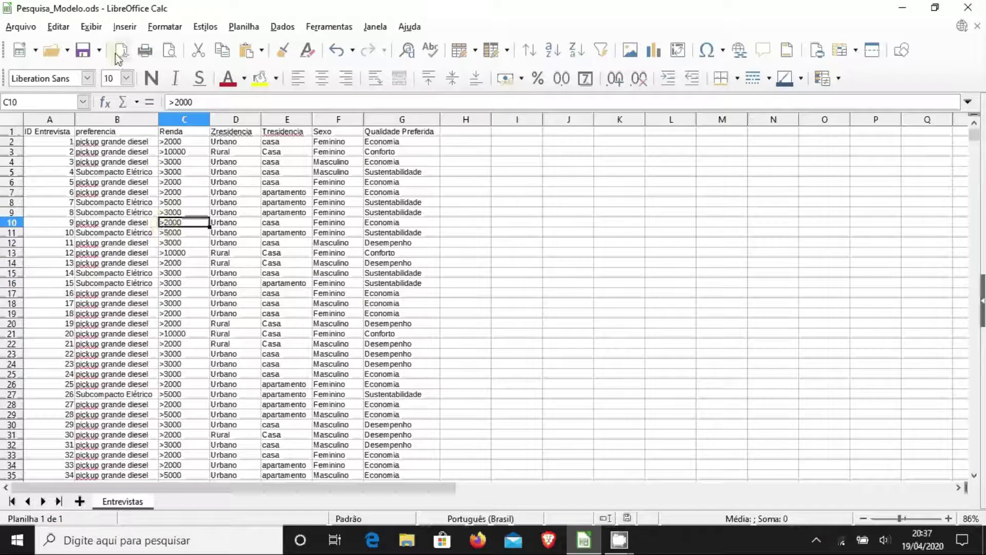
{"action": "left_click", "coordinate": [121, 30]}
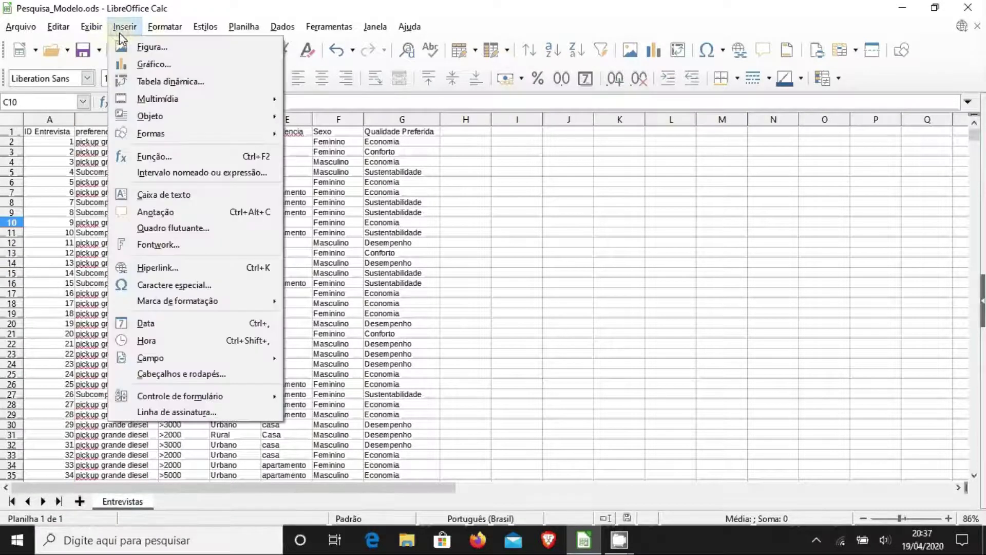
{"action": "left_click", "coordinate": [154, 82]}
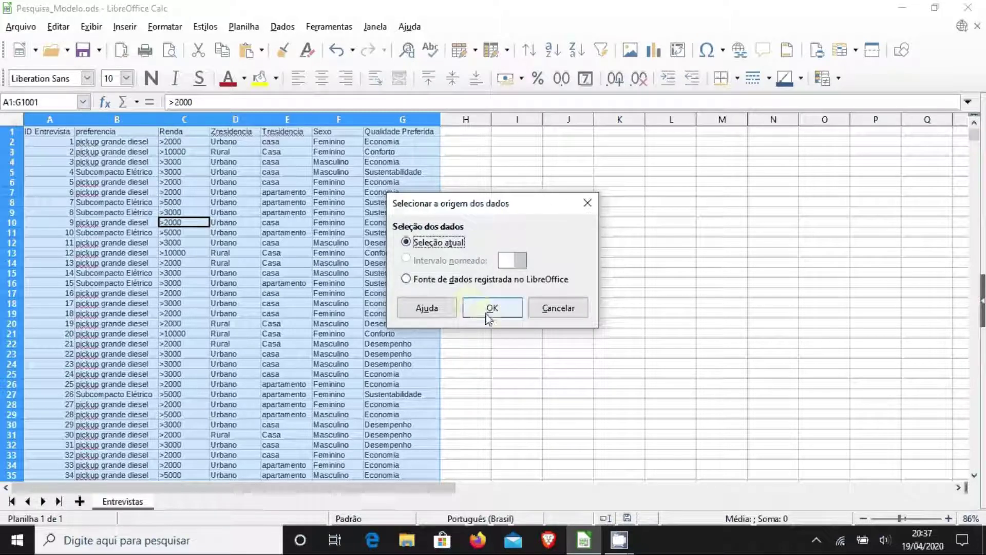
{"action": "left_click", "coordinate": [492, 309]}
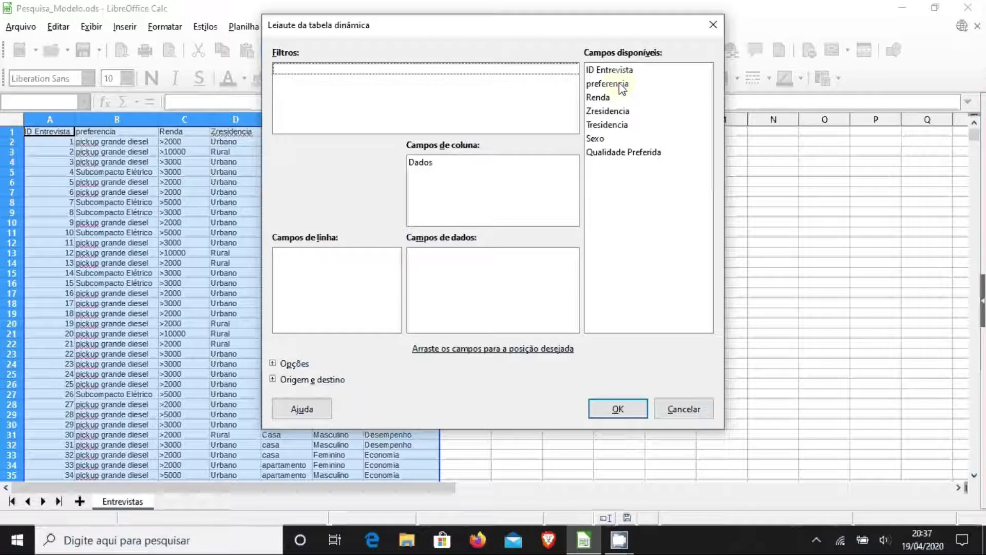
Assign preferencia as the pivot table's row field and ID Entrevista as its data field
{"action": "left_click_drag", "start_coordinate": [622, 85], "coordinate": [340, 282]}
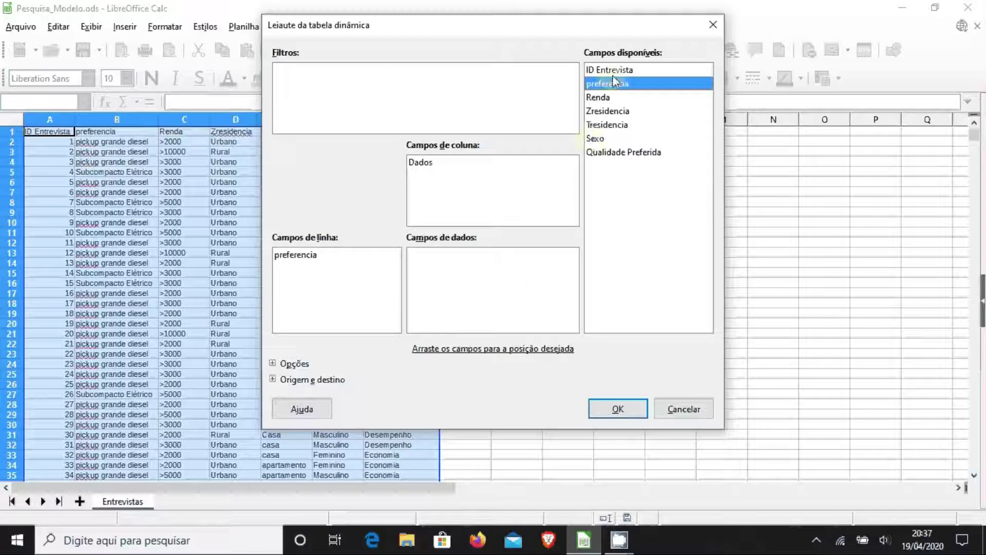
{"action": "left_click_drag", "start_coordinate": [614, 72], "coordinate": [442, 257]}
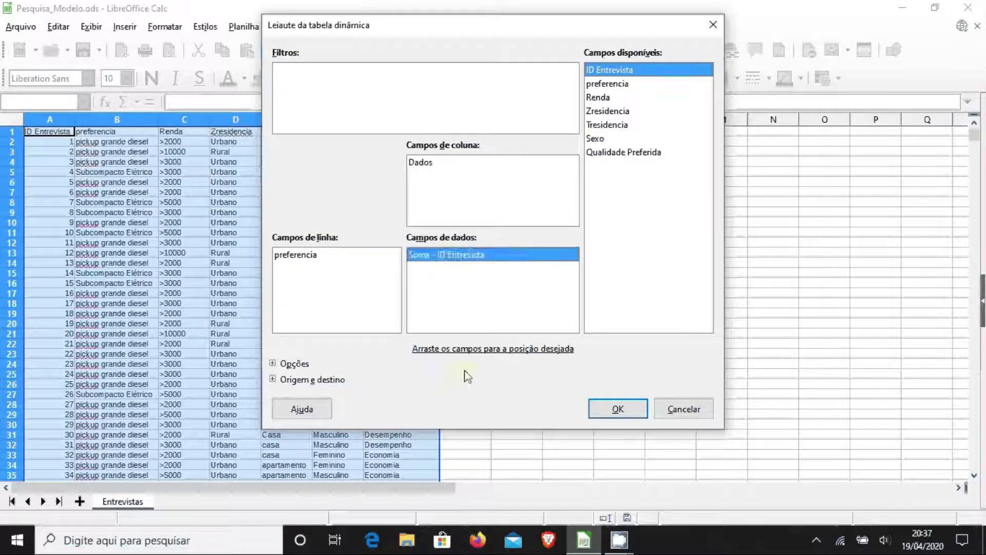
Set the ID Entrevista data field's function to Contagem and create the pivot table
{"action": "double_click", "coordinate": [422, 257]}
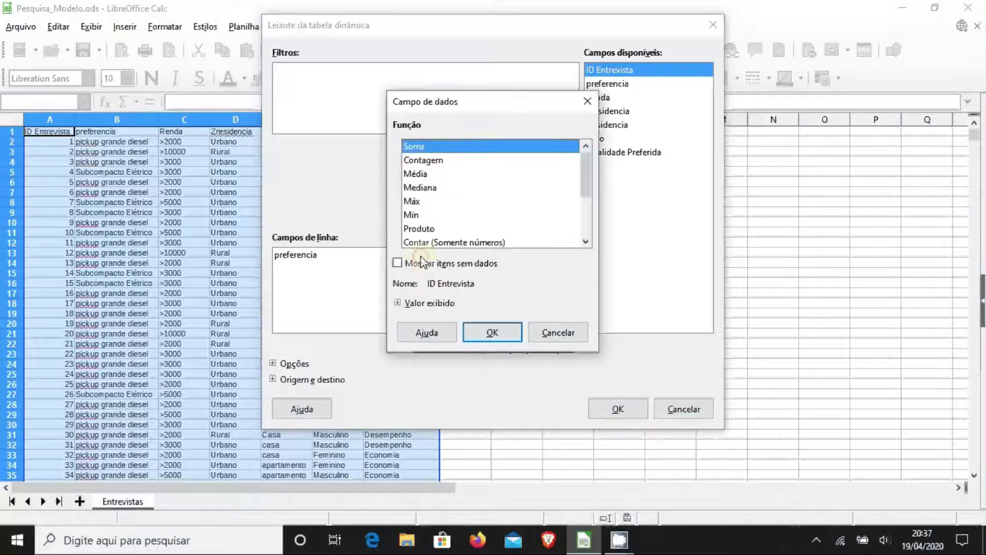
{"action": "left_click", "coordinate": [587, 101]}
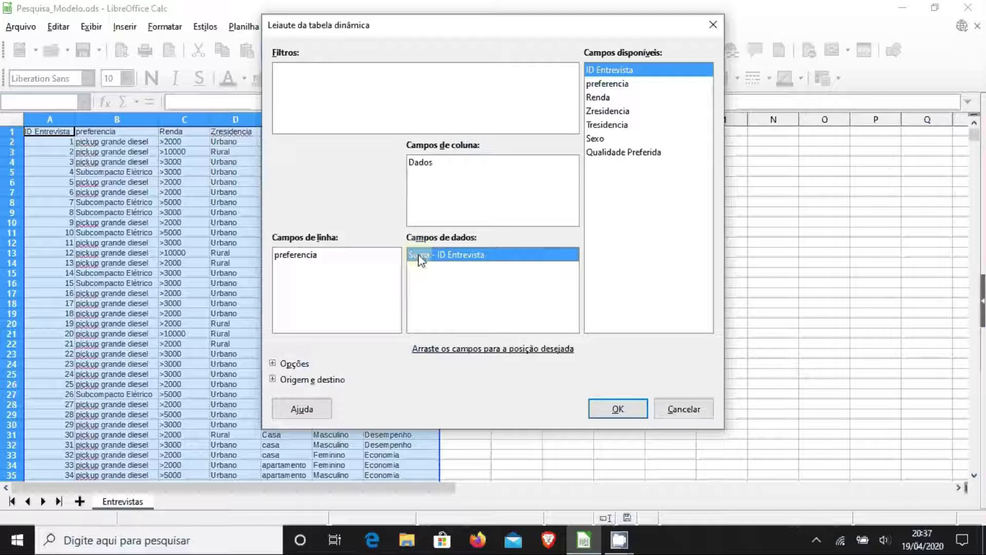
{"action": "double_click", "coordinate": [464, 257]}
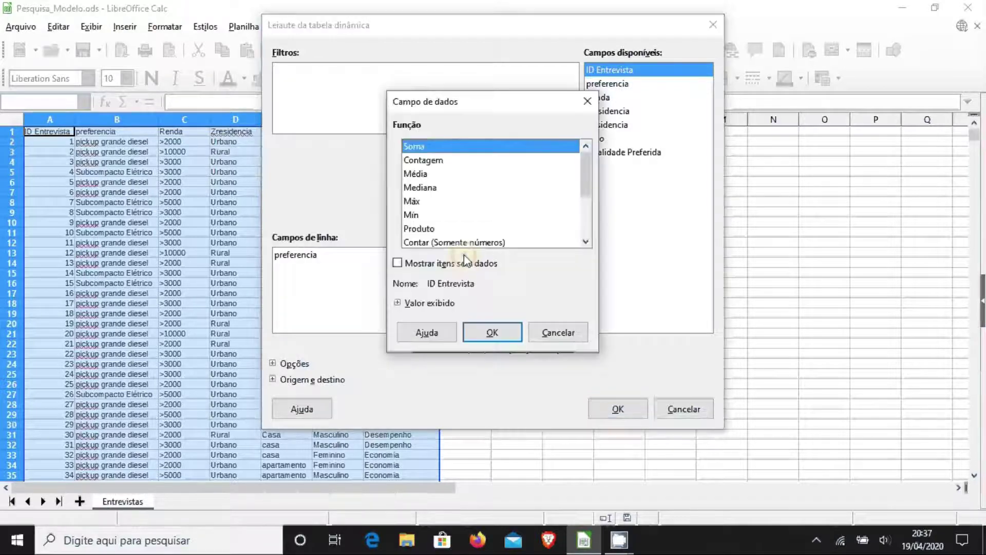
{"action": "left_click", "coordinate": [418, 161]}
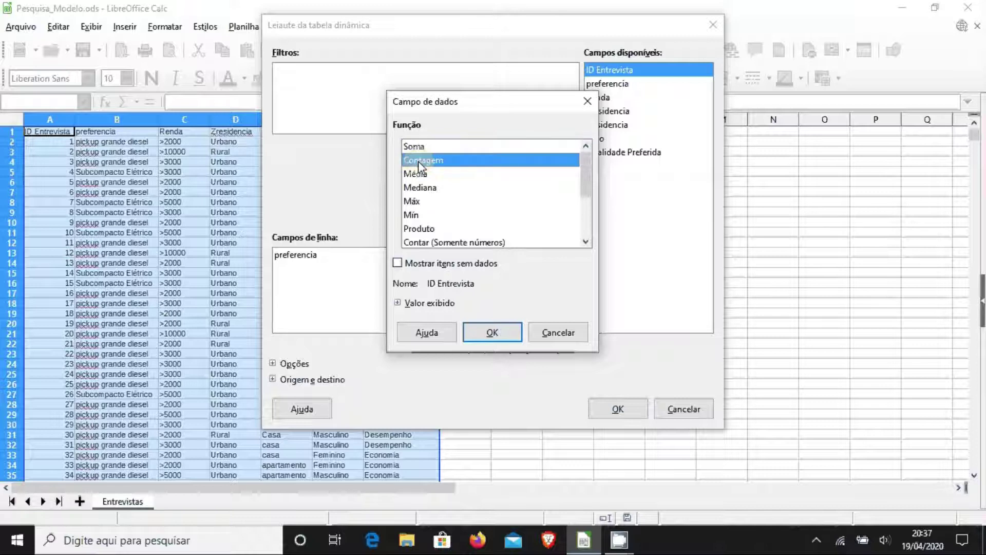
{"action": "left_click", "coordinate": [481, 333]}
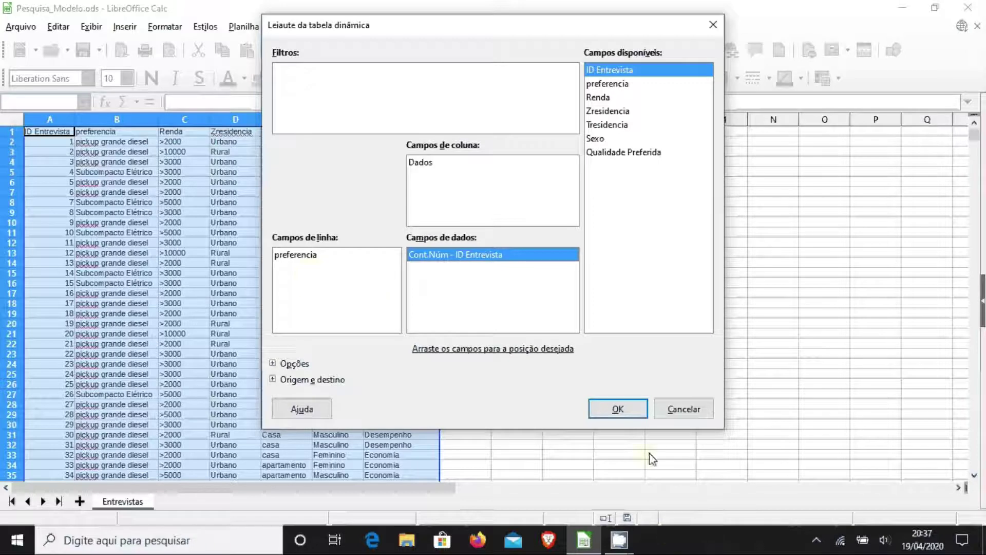
{"action": "left_click", "coordinate": [618, 411]}
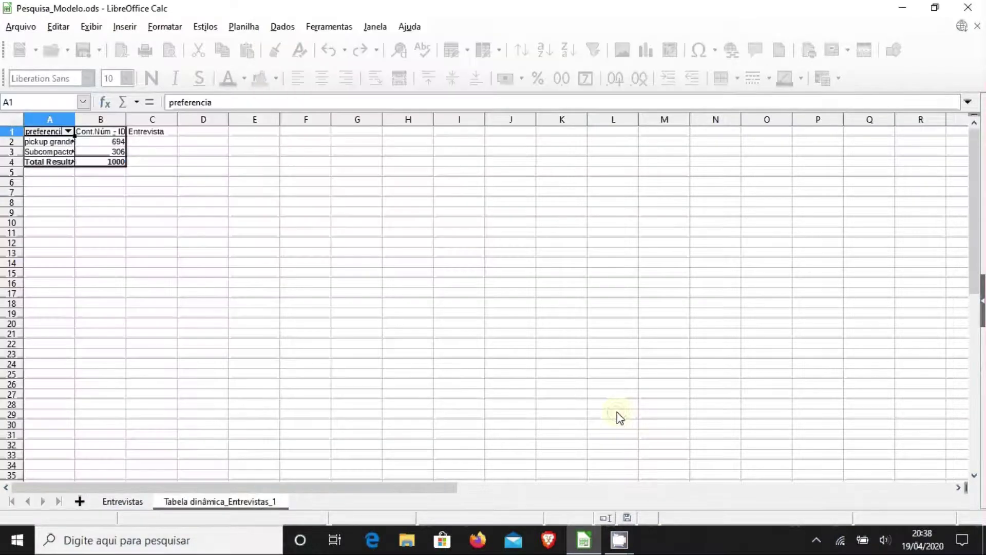
Fit column A of the pivot table sheet to the full vehicle preference names
{"action": "left_click", "coordinate": [276, 264]}
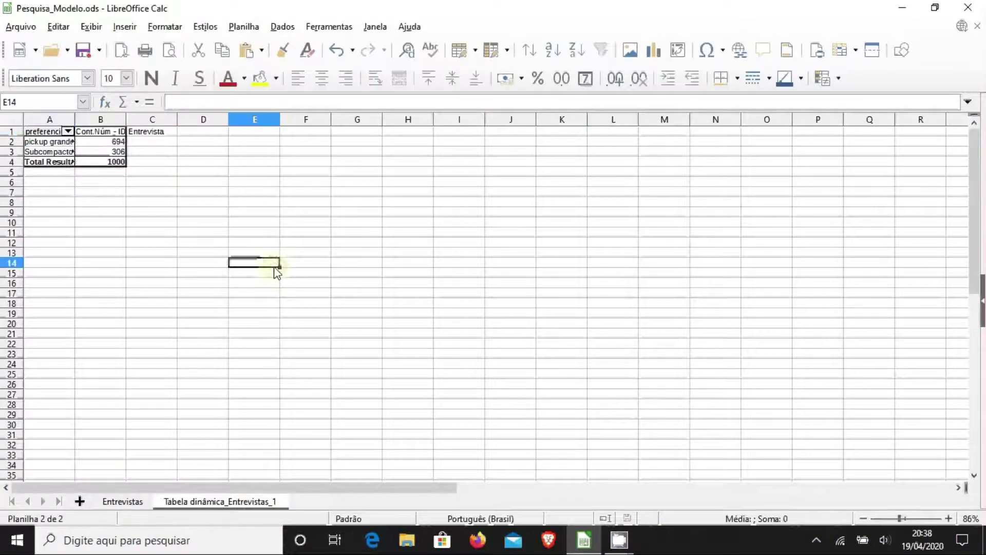
{"action": "double_click", "coordinate": [74, 120]}
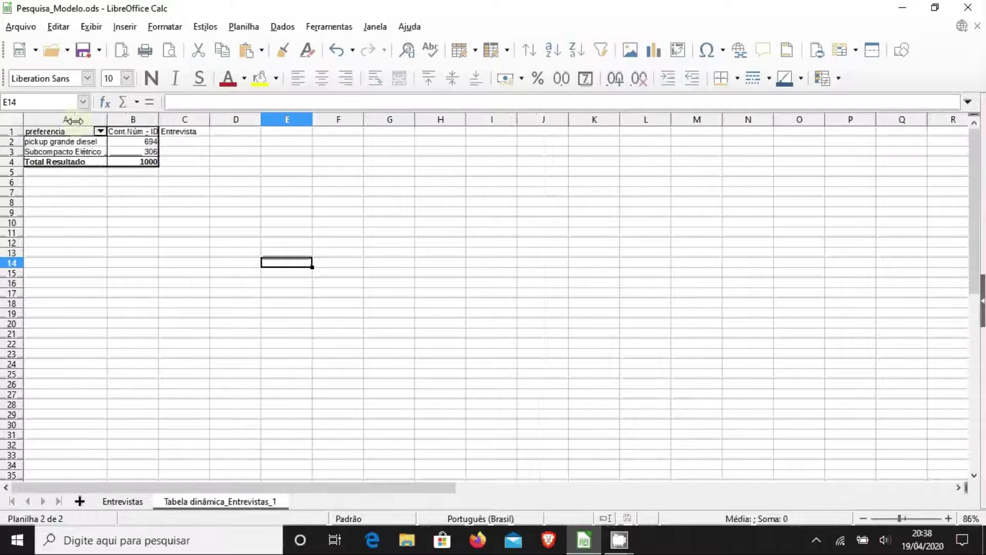
Examine the interview counts for the two vehicle preferences and the overall total in the pivot table
{"action": "left_click", "coordinate": [120, 193]}
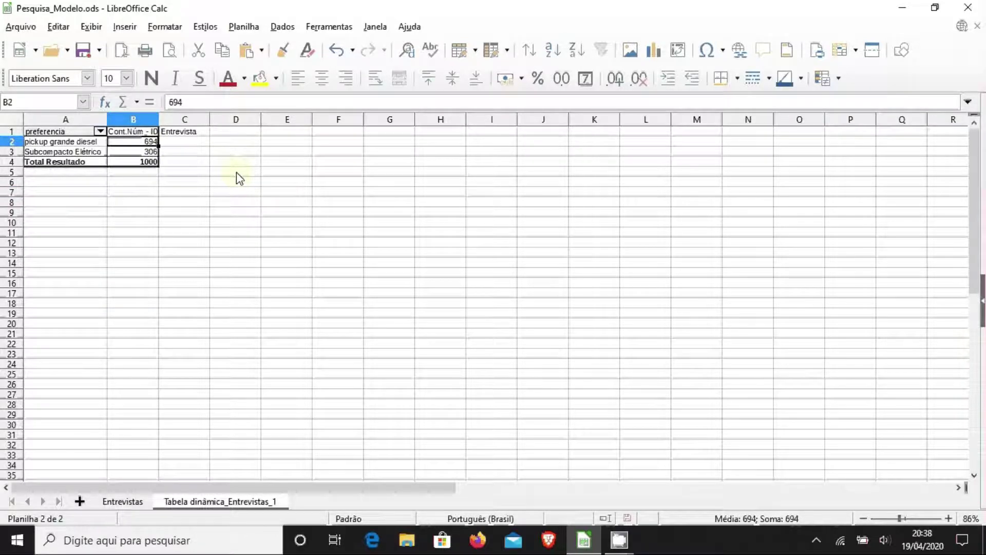
{"action": "left_click", "coordinate": [137, 153]}
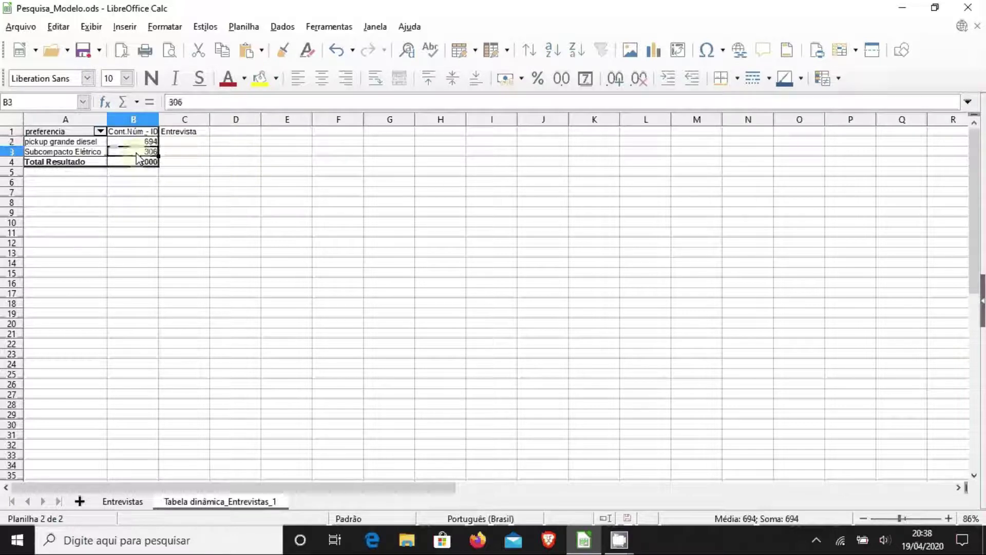
{"action": "left_click", "coordinate": [282, 274]}
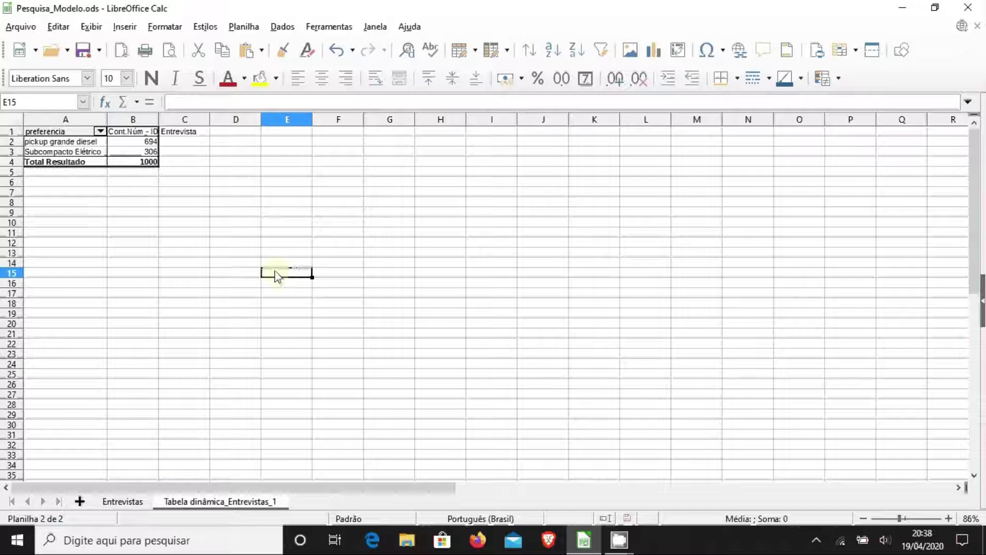
{"action": "left_click", "coordinate": [150, 183]}
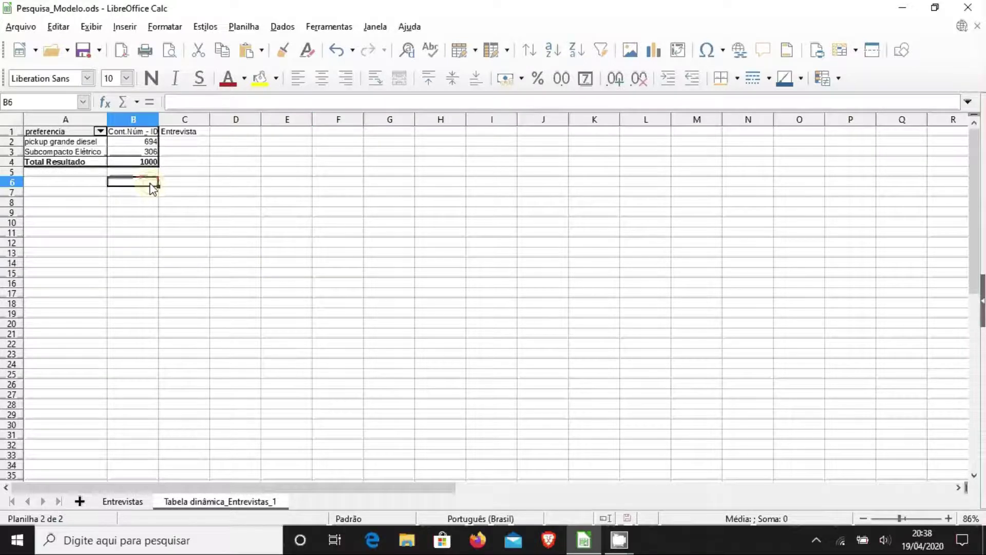
{"action": "left_click", "coordinate": [135, 143]}
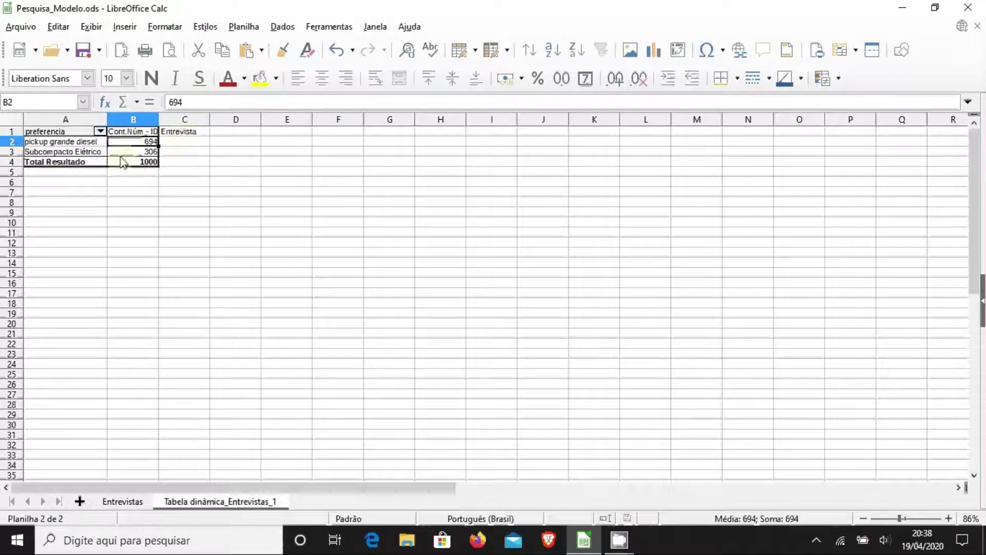
Widen column B so the full heading of the interview count fits in its cell
{"action": "left_click", "coordinate": [161, 145]}
{"action": "left_click_drag", "start_coordinate": [160, 148], "coordinate": [125, 152]}
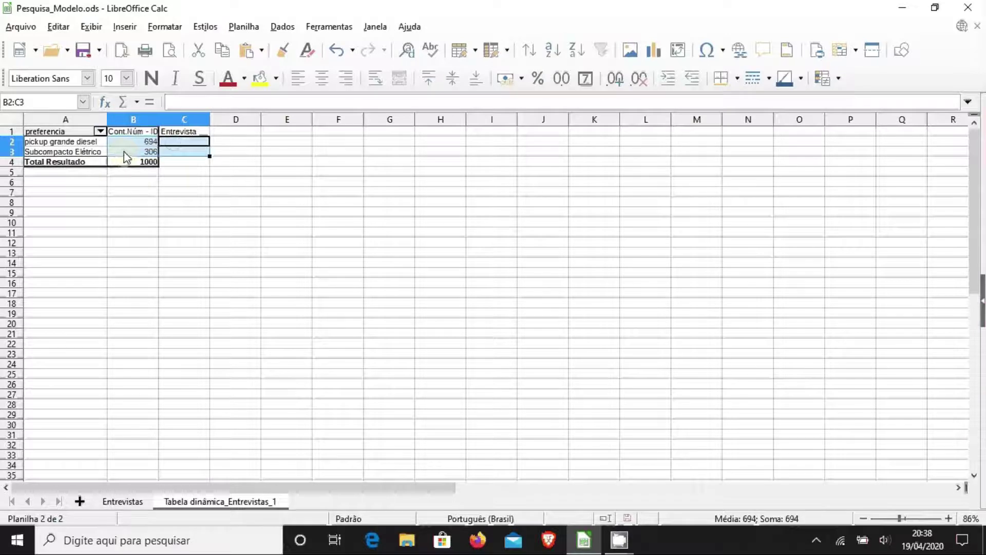
{"action": "left_click", "coordinate": [201, 180]}
{"action": "left_click_drag", "start_coordinate": [159, 118], "coordinate": [227, 119]}
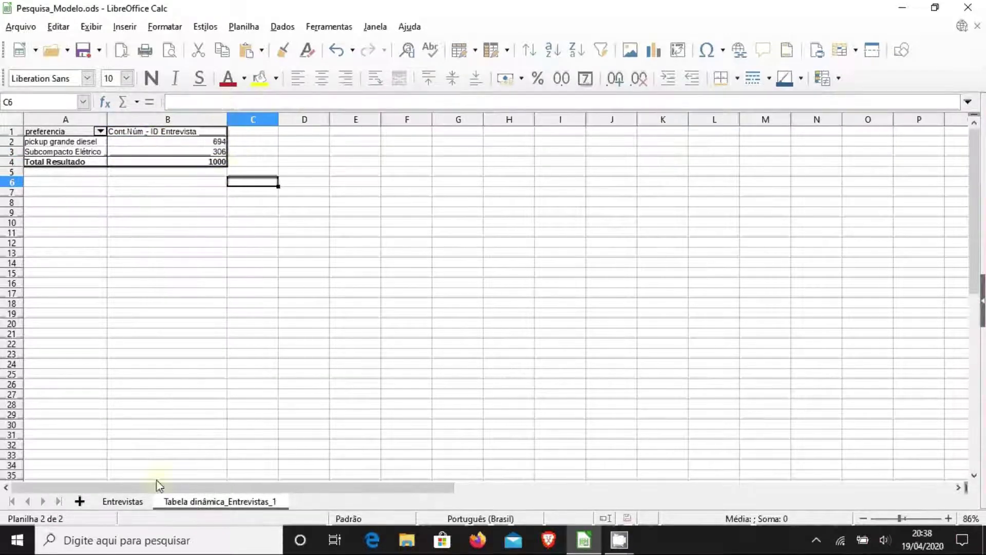
Return to the Entrevistas sheet and review the preferencia column against the Qualidade Preferida answers
{"action": "left_click", "coordinate": [125, 501]}
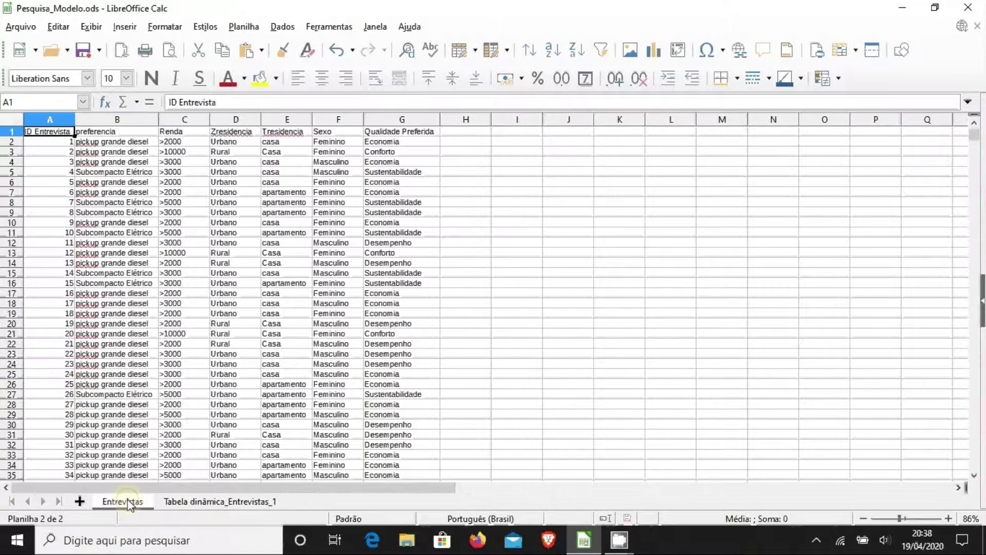
{"action": "left_click", "coordinate": [132, 121]}
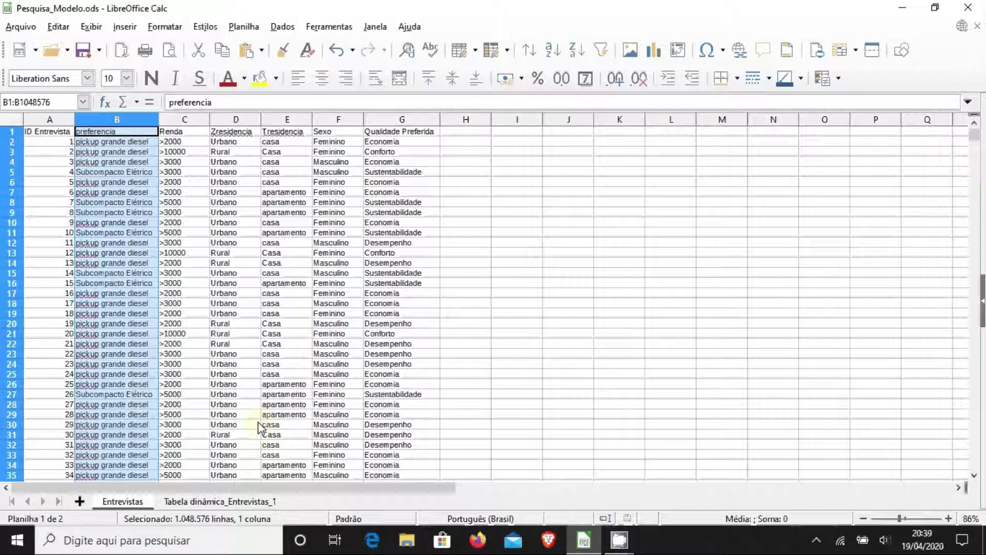
{"action": "left_click", "coordinate": [551, 263]}
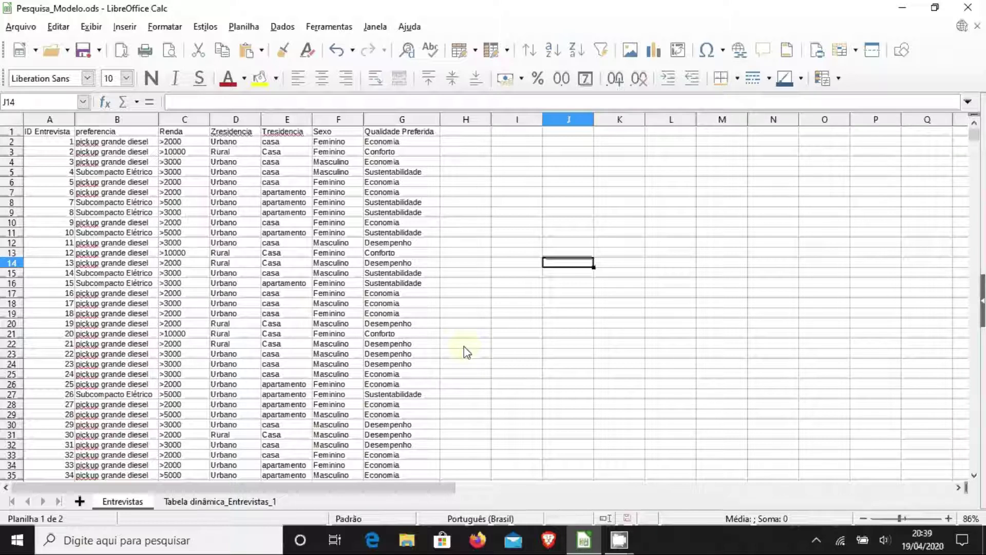
{"action": "left_click", "coordinate": [425, 346]}
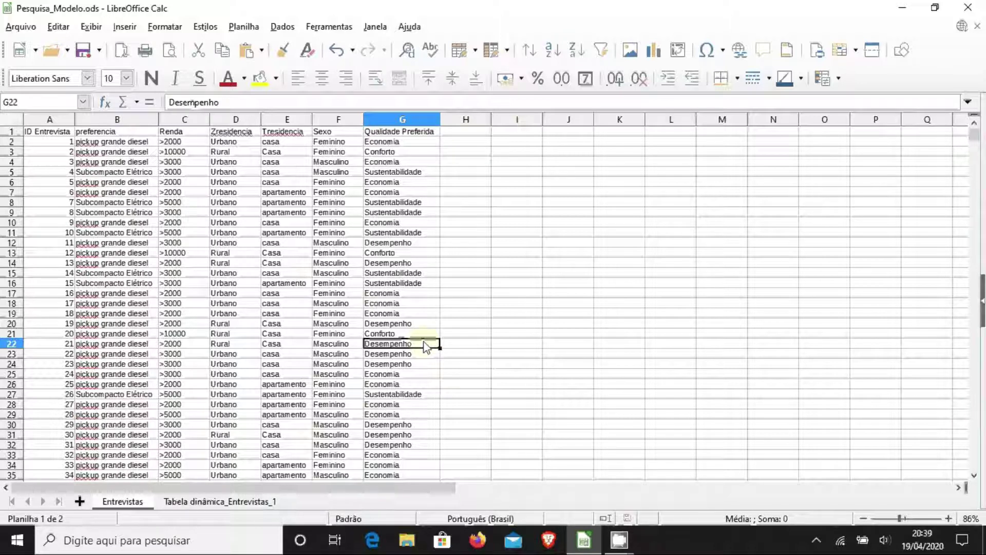
Rename the pivot table sheet as Preferencia
{"action": "double_click", "coordinate": [232, 502]}
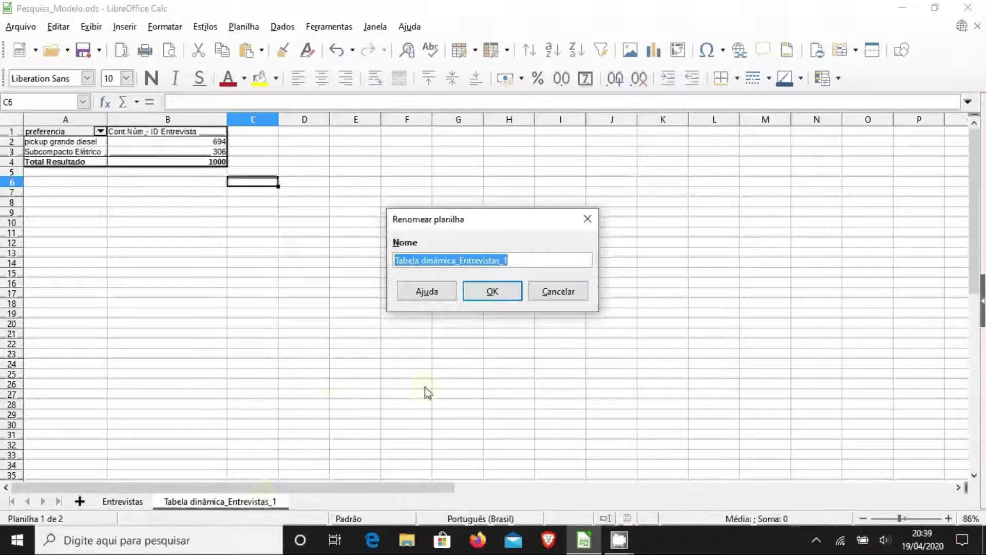
{"action": "type", "text": "Pr"}
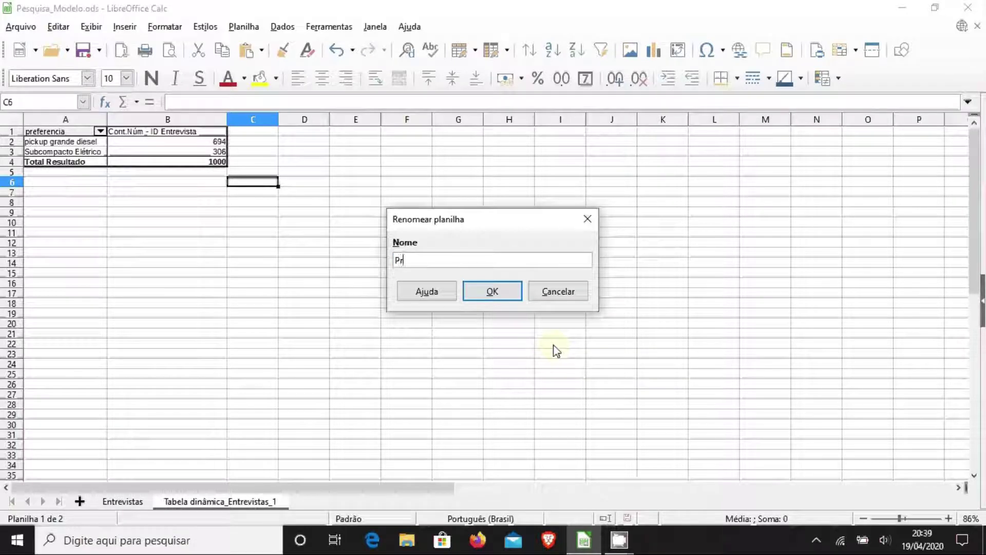
{"action": "type", "text": "eferencia"}
{"action": "key", "text": "Return"}
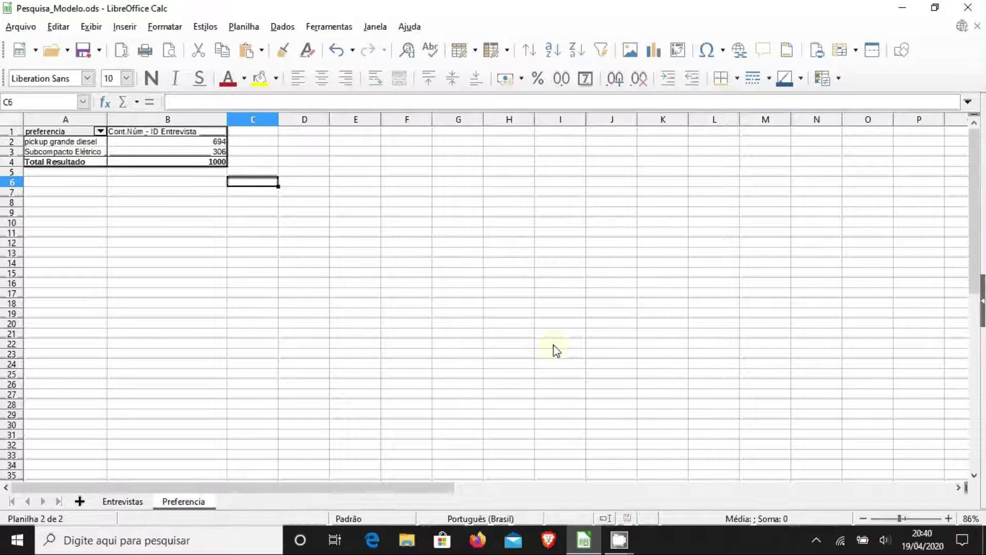
Compare vehicle preferences in the Entrevistas sheet with the preferred quality, residence type and residence zone of the first records
{"action": "left_click", "coordinate": [132, 505]}
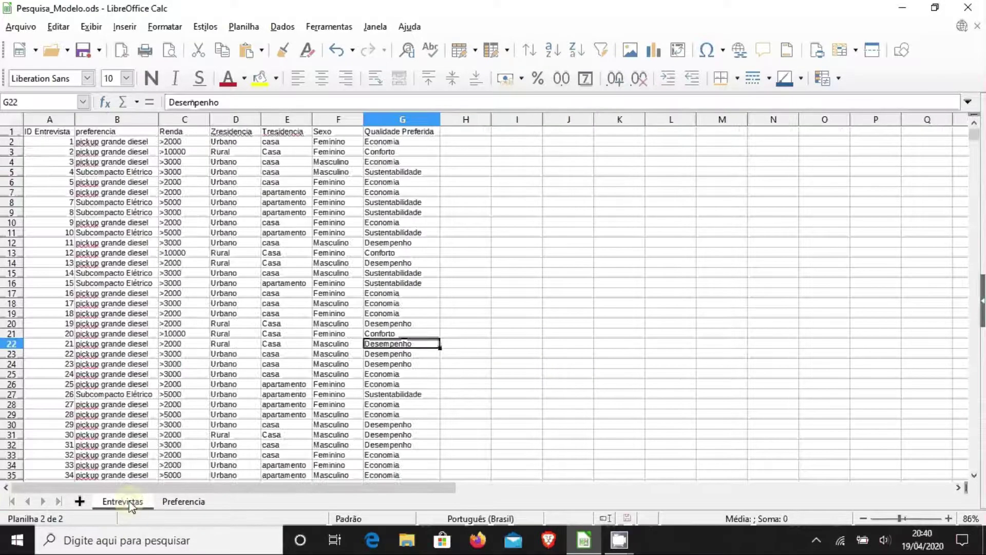
{"action": "left_click", "coordinate": [403, 395]}
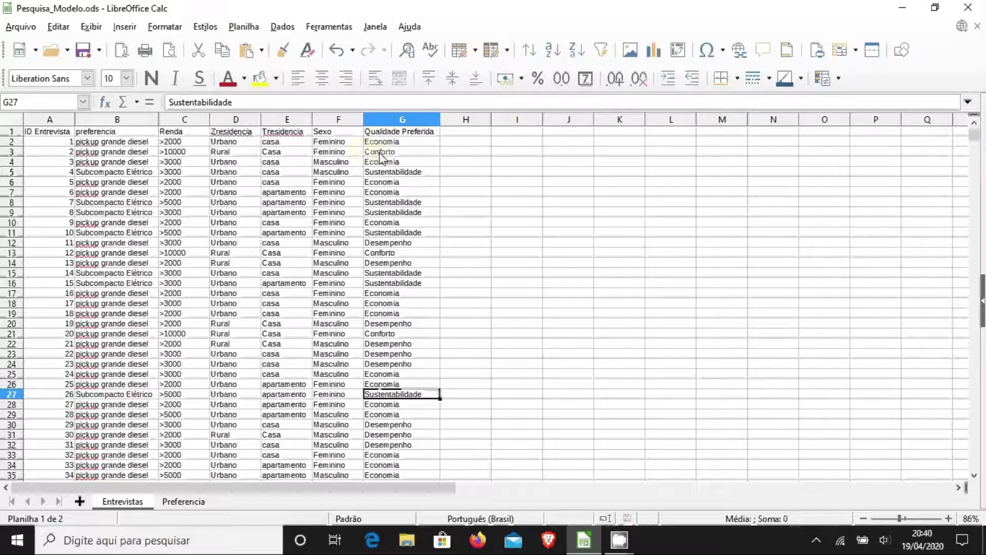
{"action": "left_click", "coordinate": [148, 182]}
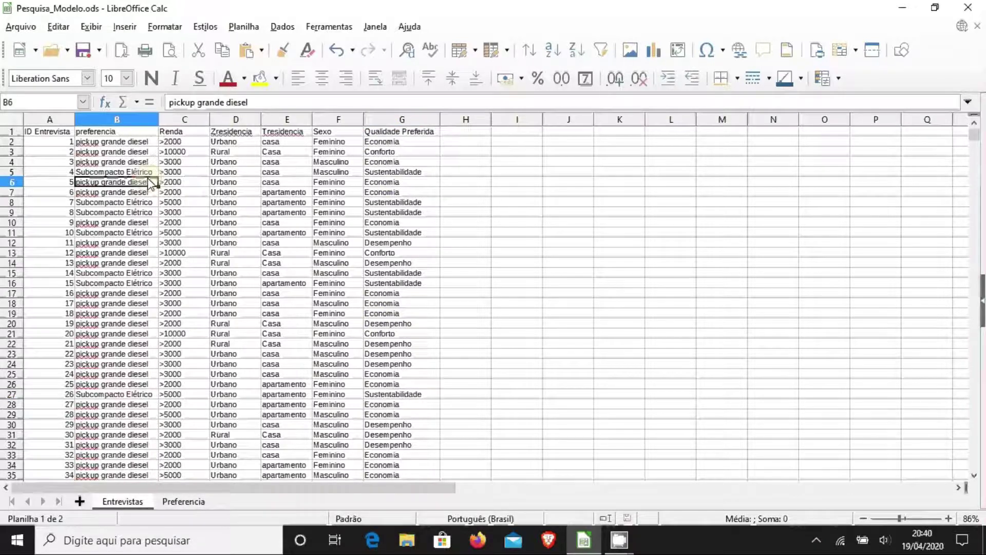
{"action": "left_click", "coordinate": [103, 152]}
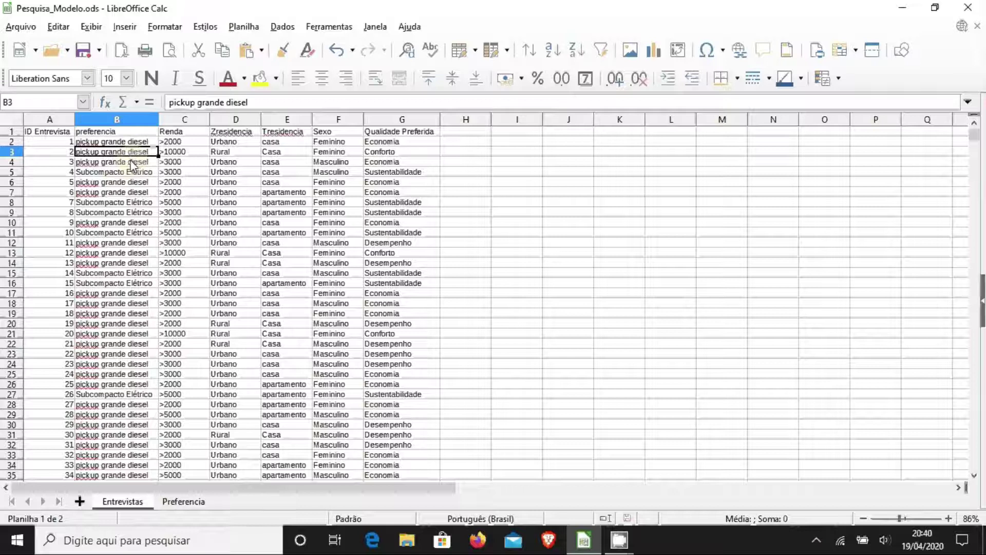
{"action": "left_click", "coordinate": [138, 174]}
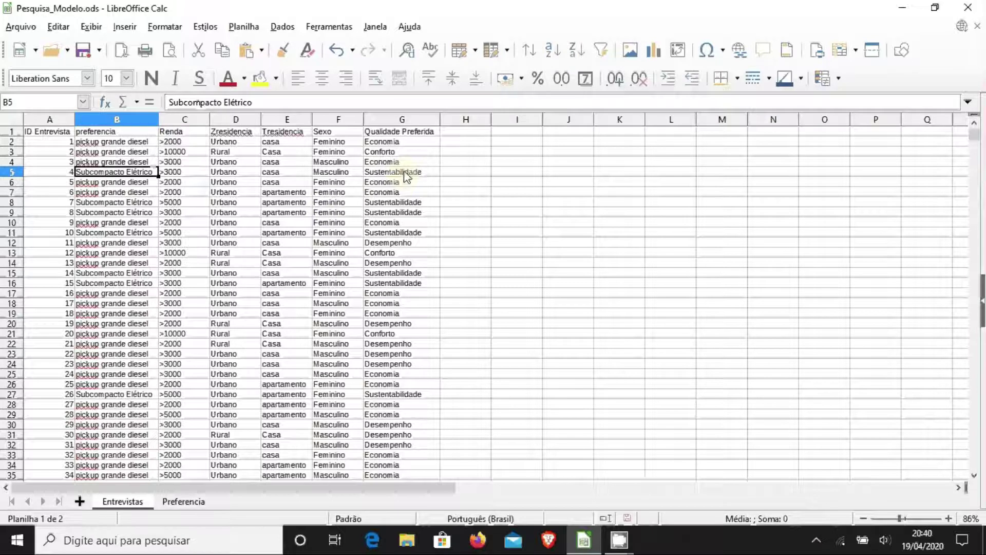
{"action": "left_click_drag", "start_coordinate": [385, 161], "coordinate": [386, 175]}
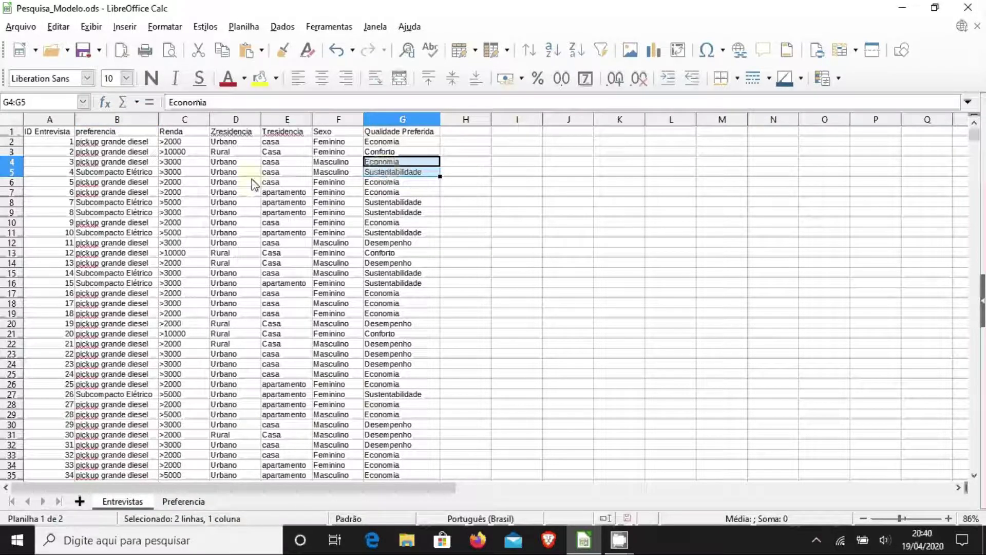
{"action": "left_click", "coordinate": [123, 175]}
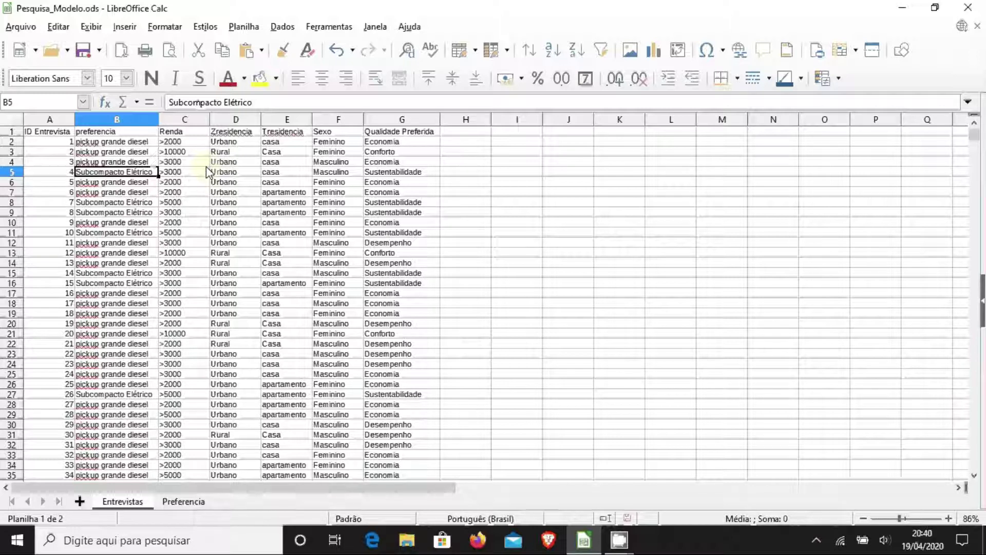
{"action": "left_click_drag", "start_coordinate": [272, 161], "coordinate": [290, 226]}
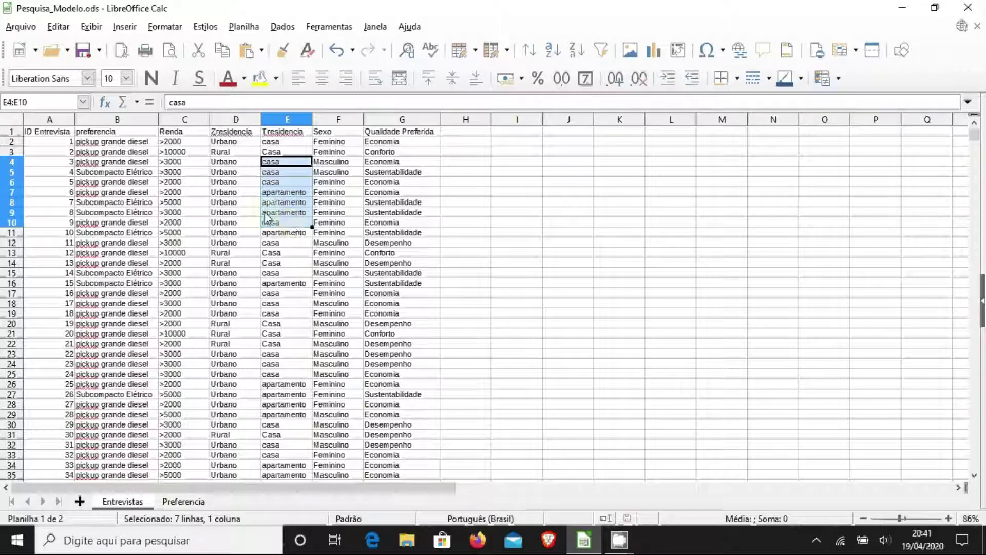
{"action": "left_click", "coordinate": [238, 204]}
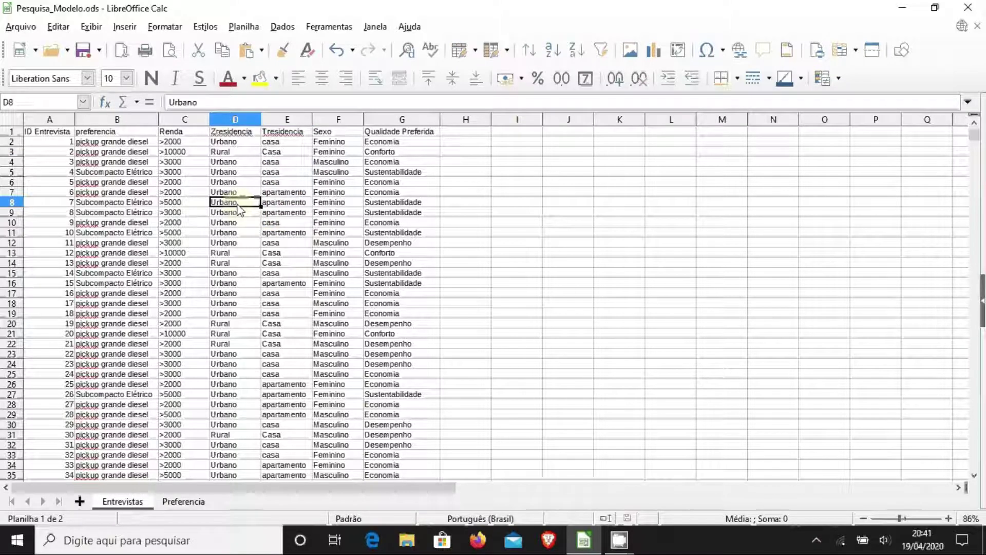
{"action": "left_click", "coordinate": [123, 191]}
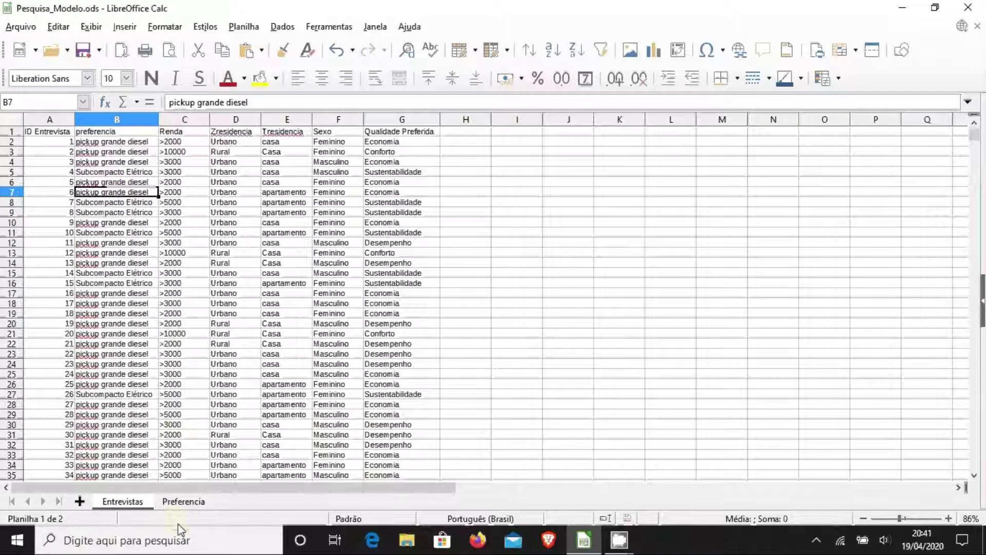
Check the Preferencia sheet once more and select the whole preferencia column in the Entrevistas sheet
{"action": "left_click", "coordinate": [182, 505]}
{"action": "left_click", "coordinate": [125, 501]}
{"action": "left_click", "coordinate": [95, 134]}
{"action": "left_click", "coordinate": [106, 119]}
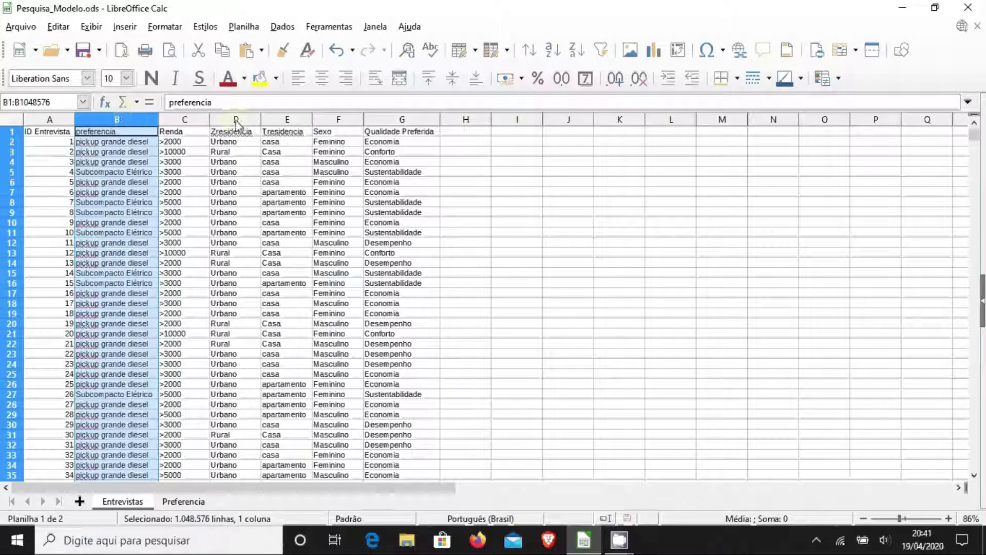
{"action": "left_click", "coordinate": [226, 223]}
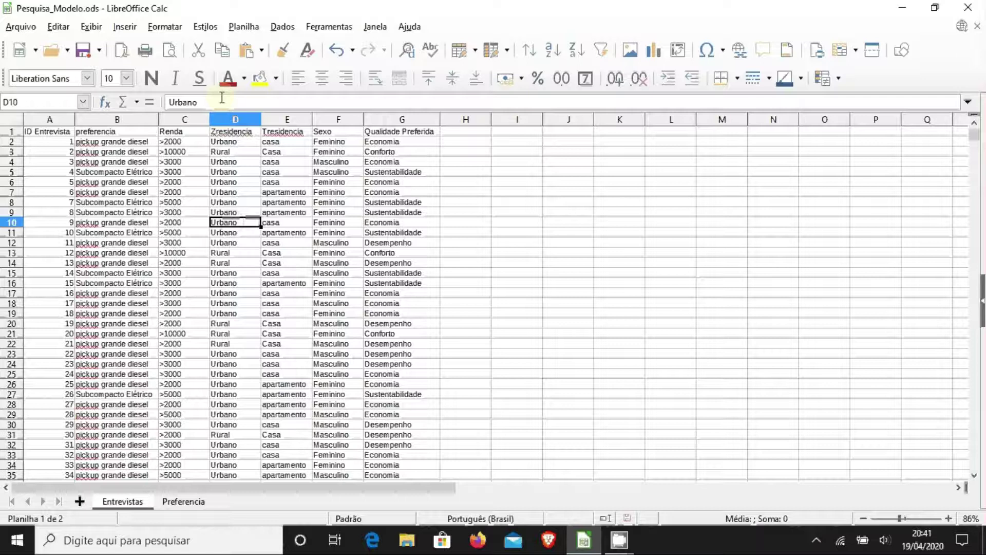
{"action": "left_click", "coordinate": [134, 29]}
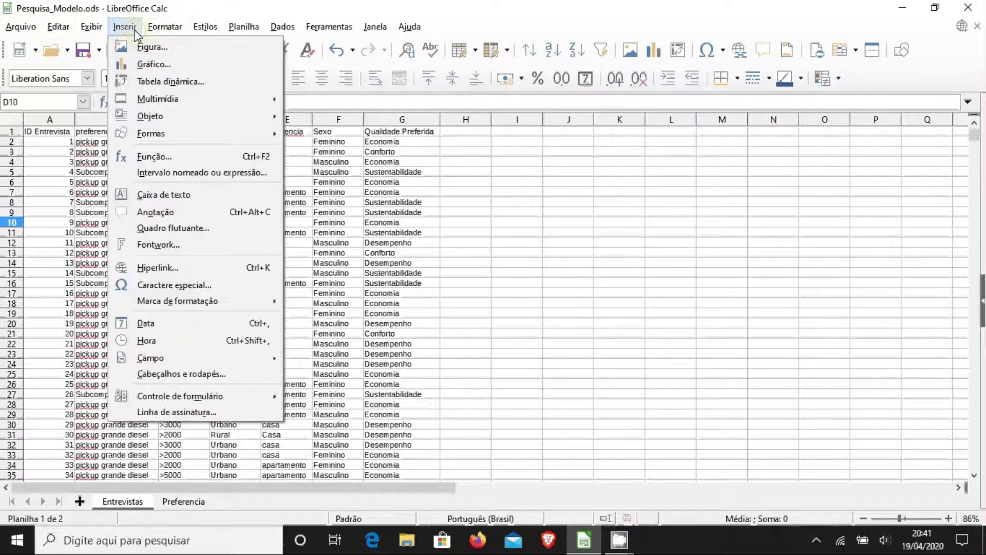
{"action": "left_click", "coordinate": [157, 82]}
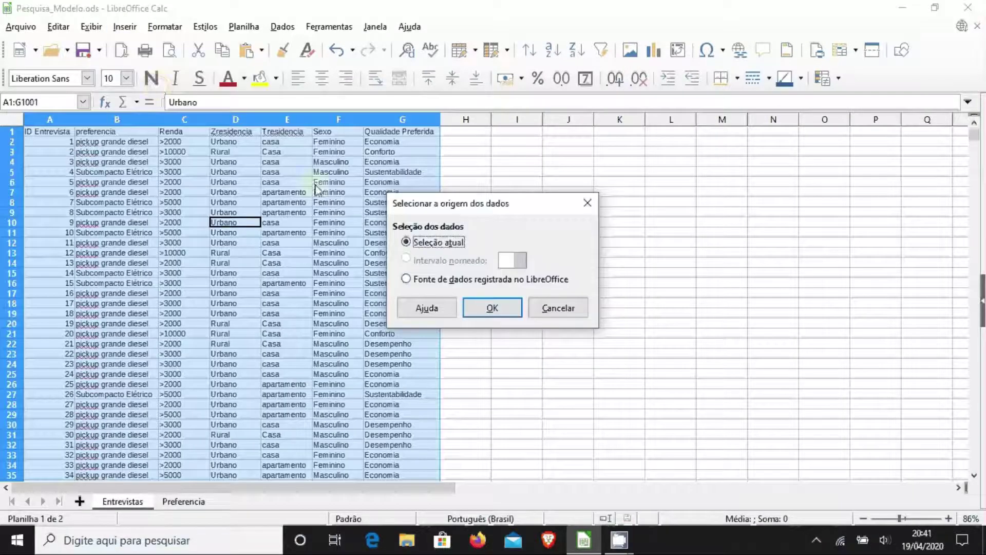
{"action": "left_click", "coordinate": [559, 307]}
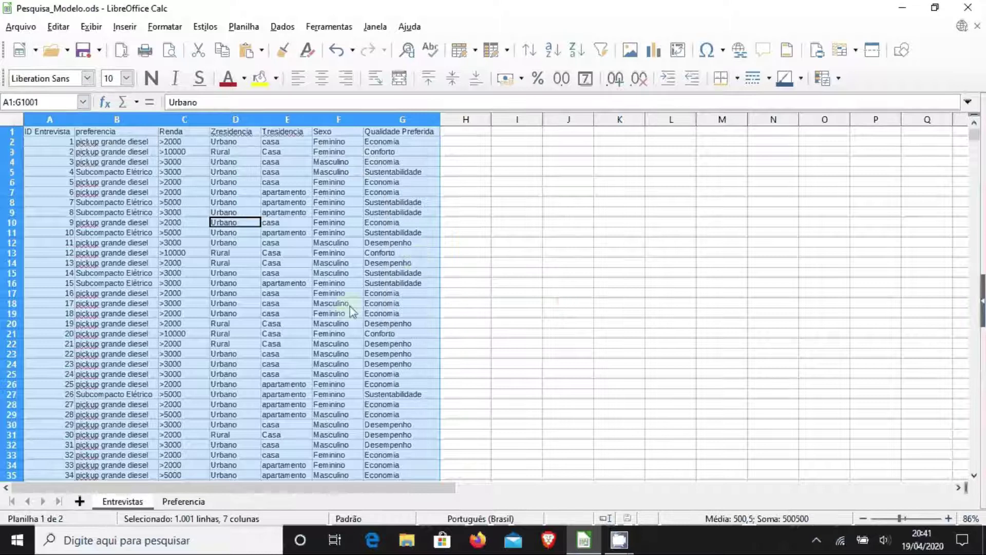
Start a pivot table from the current interview data selection with Renda, Zresidencia and Tresidencia as filters and preferencia and Qualidade Preferida as row fields
{"action": "left_click", "coordinate": [124, 26]}
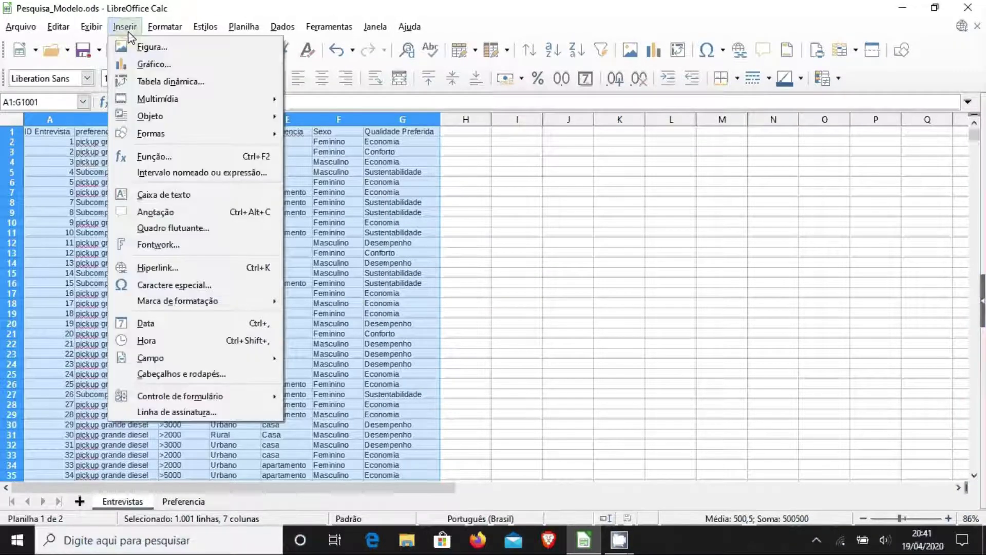
{"action": "left_click", "coordinate": [154, 81]}
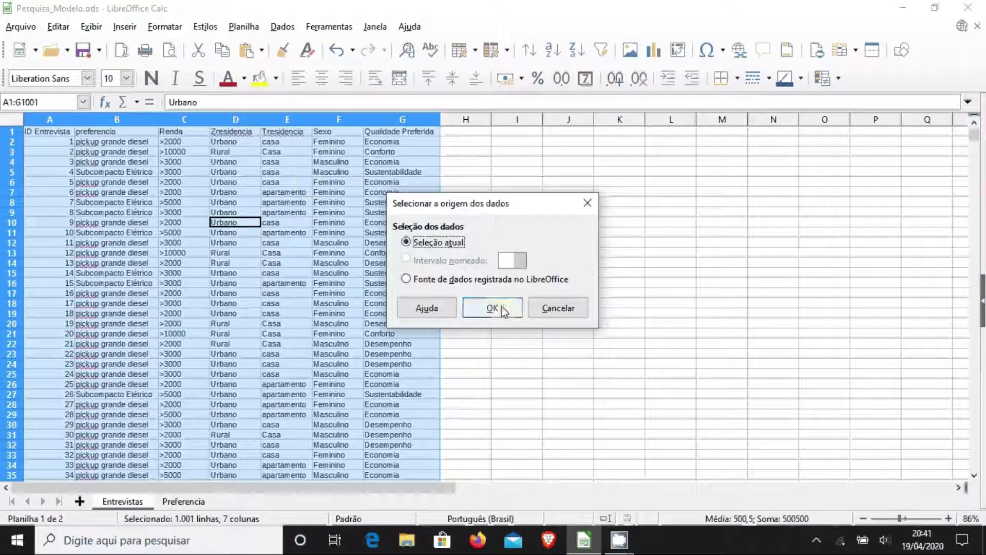
{"action": "left_click", "coordinate": [503, 311]}
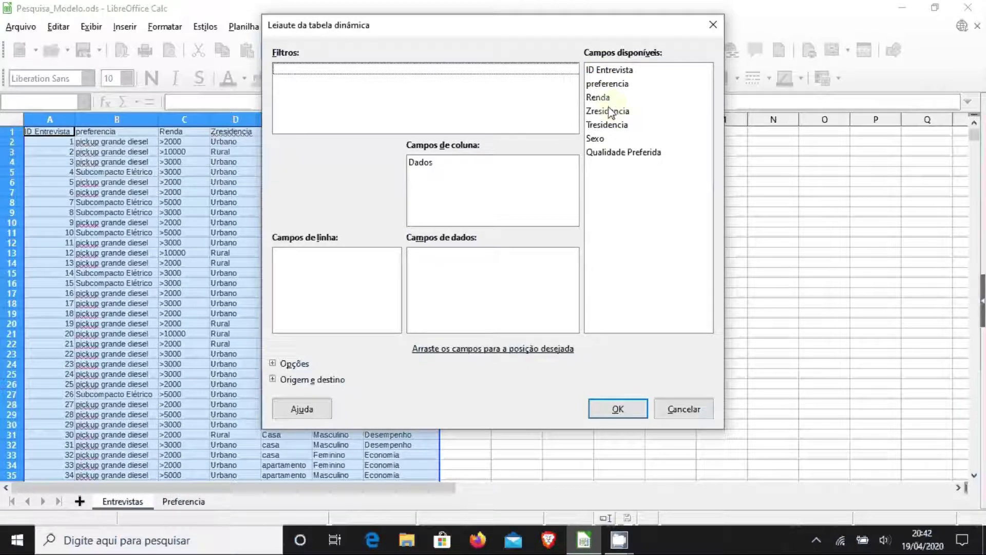
{"action": "left_click_drag", "start_coordinate": [600, 97], "coordinate": [422, 89]}
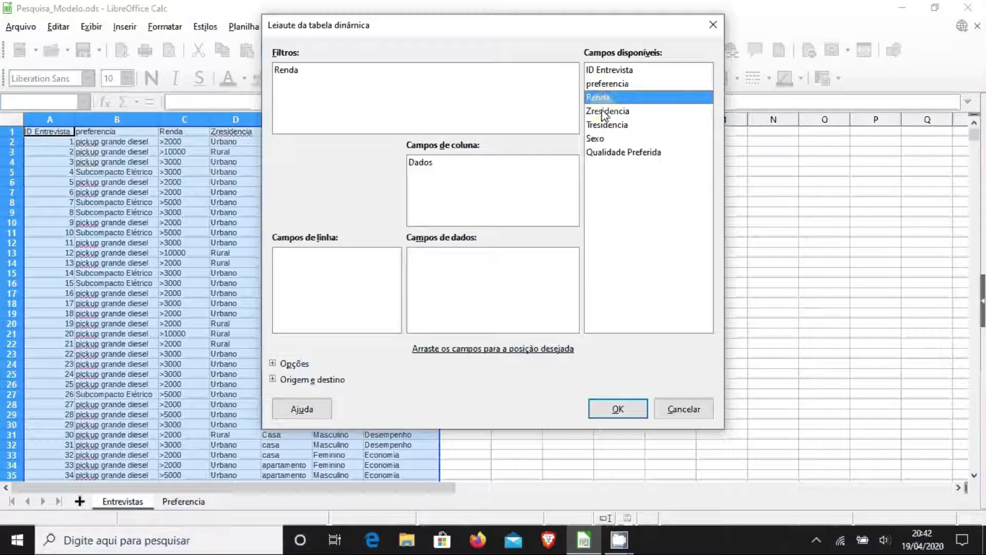
{"action": "left_click_drag", "start_coordinate": [603, 114], "coordinate": [372, 110]}
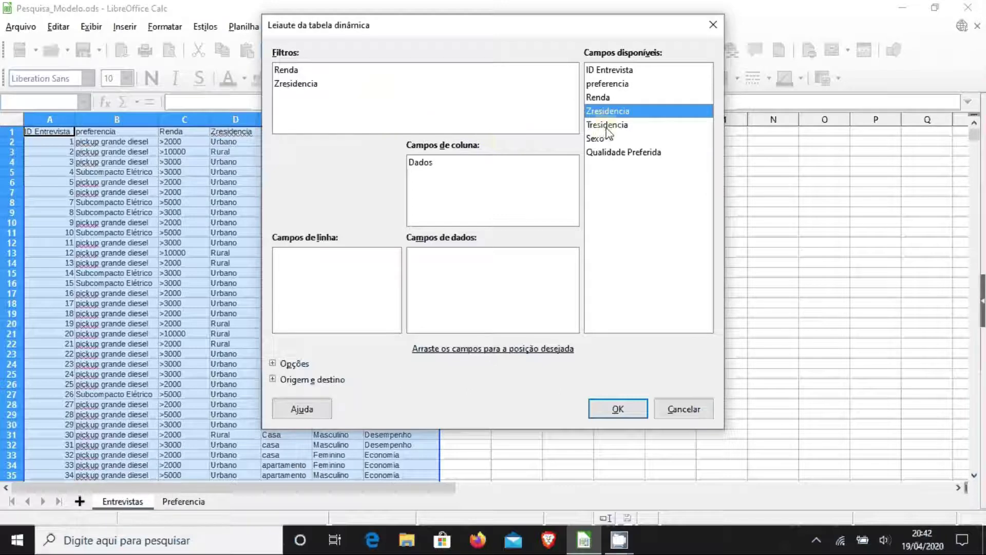
{"action": "left_click_drag", "start_coordinate": [606, 127], "coordinate": [375, 117]}
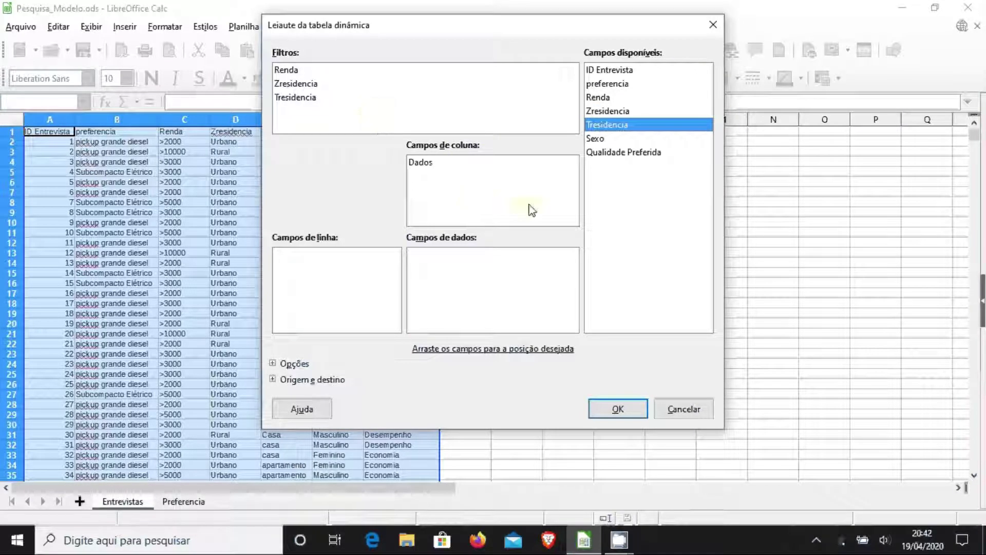
{"action": "left_click_drag", "start_coordinate": [620, 154], "coordinate": [347, 267]}
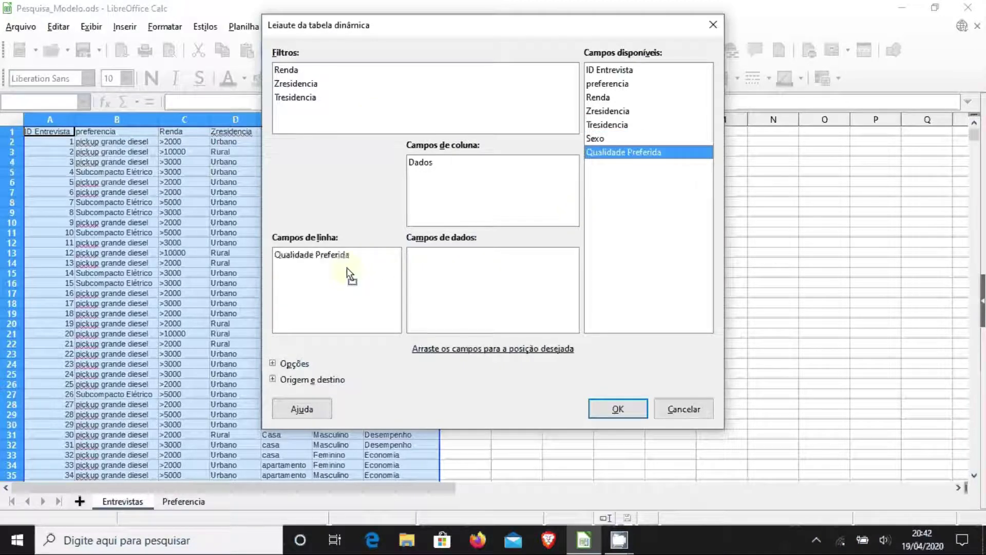
{"action": "left_click_drag", "start_coordinate": [608, 83], "coordinate": [304, 287]}
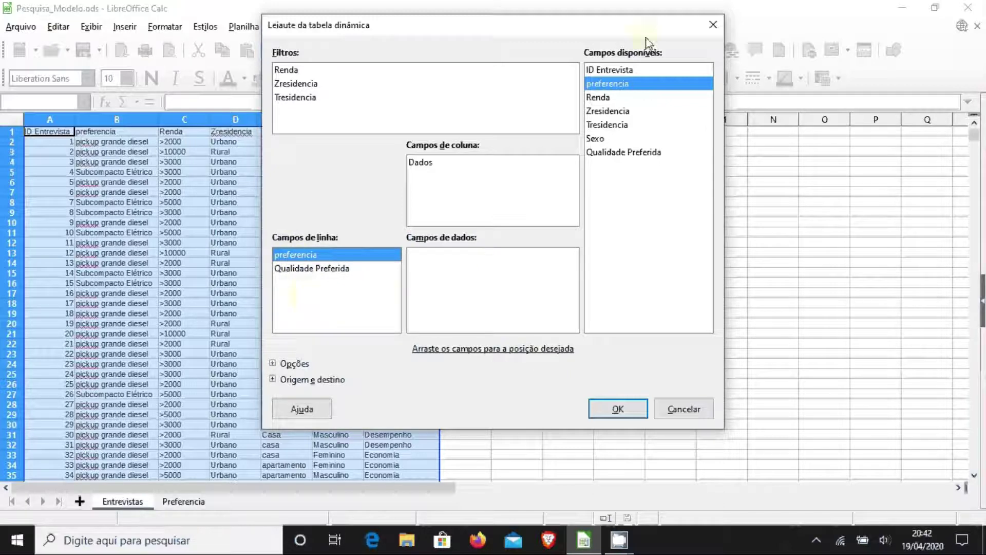
Add ID Entrevista as the data field with the Contagem function and create the pivot table
{"action": "left_click_drag", "start_coordinate": [603, 71], "coordinate": [459, 301]}
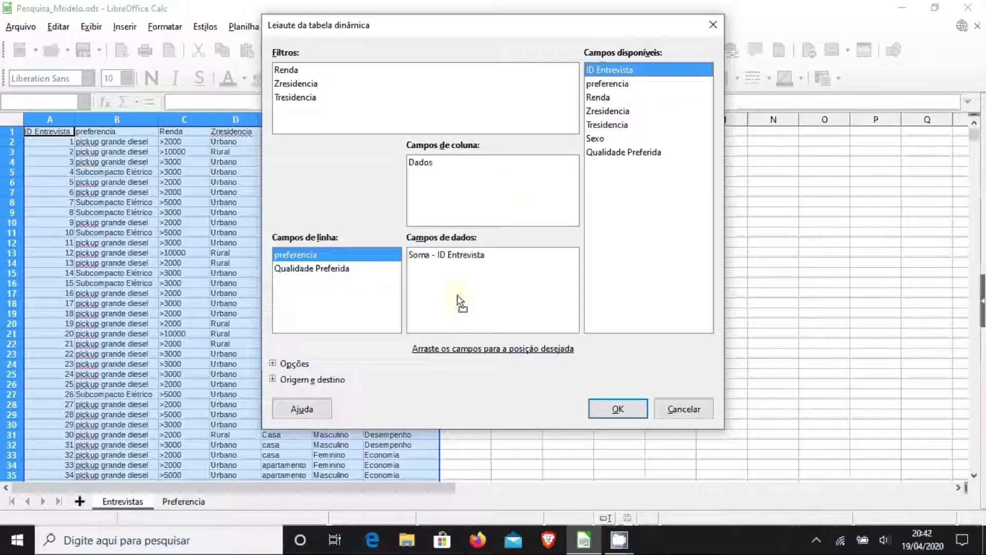
{"action": "double_click", "coordinate": [437, 257]}
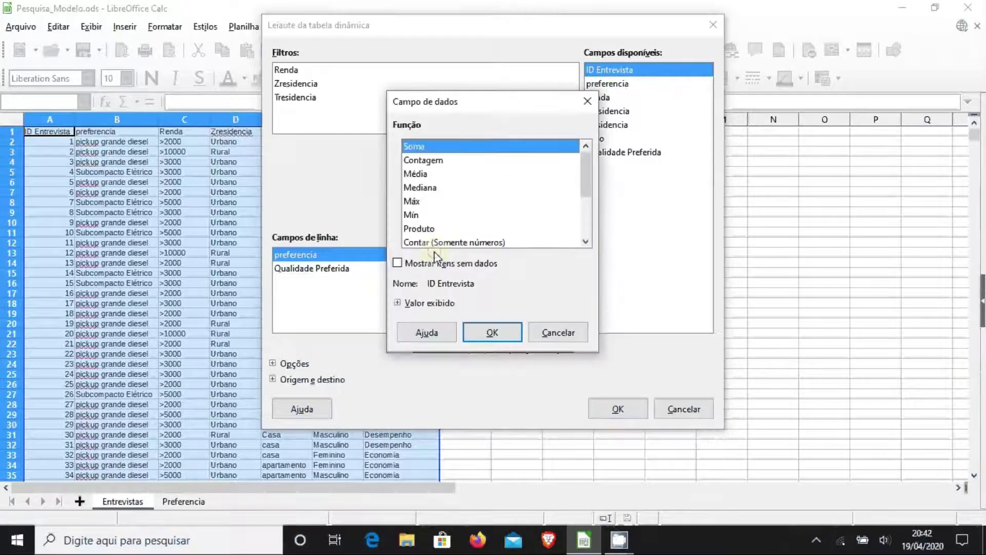
{"action": "double_click", "coordinate": [420, 162]}
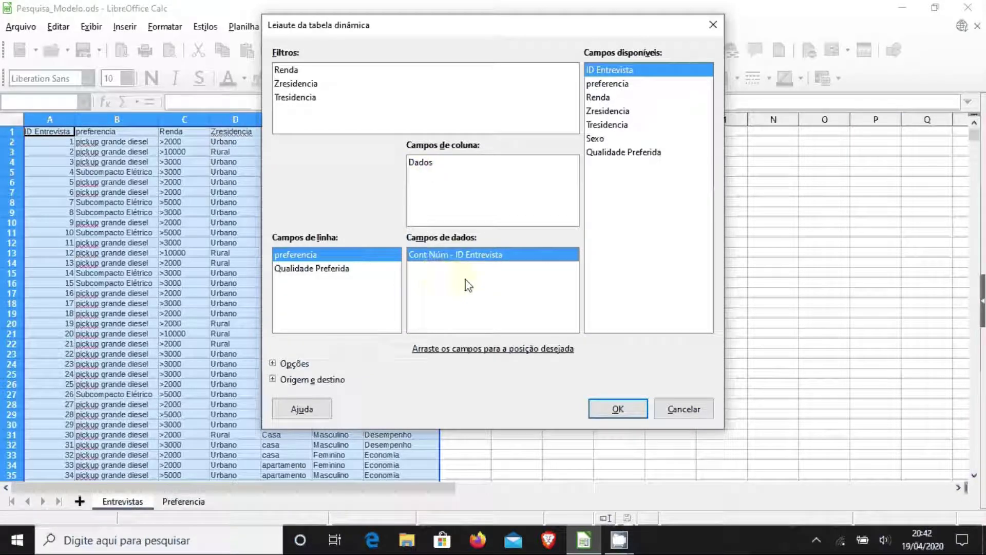
{"action": "double_click", "coordinate": [446, 258]}
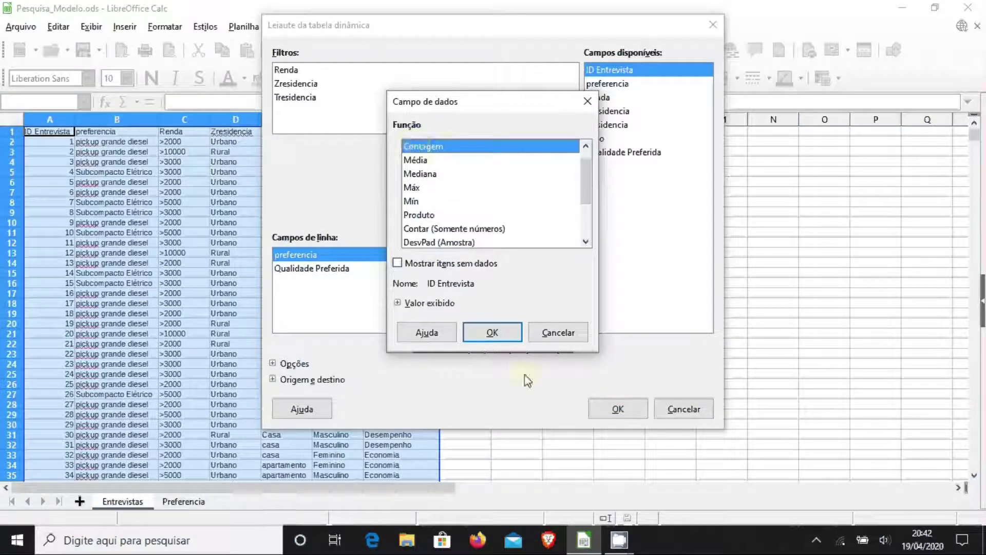
{"action": "left_click", "coordinate": [502, 335]}
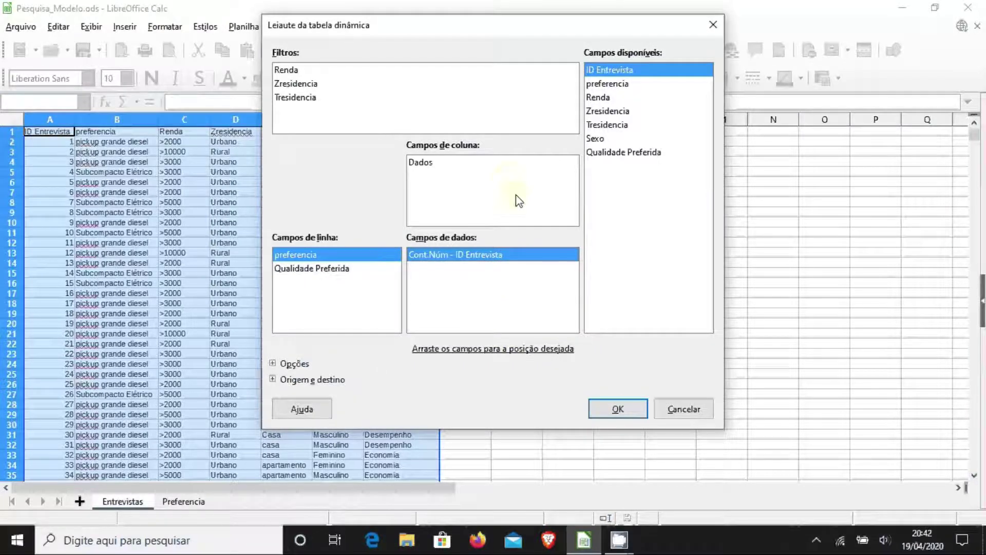
{"action": "left_click", "coordinate": [623, 410]}
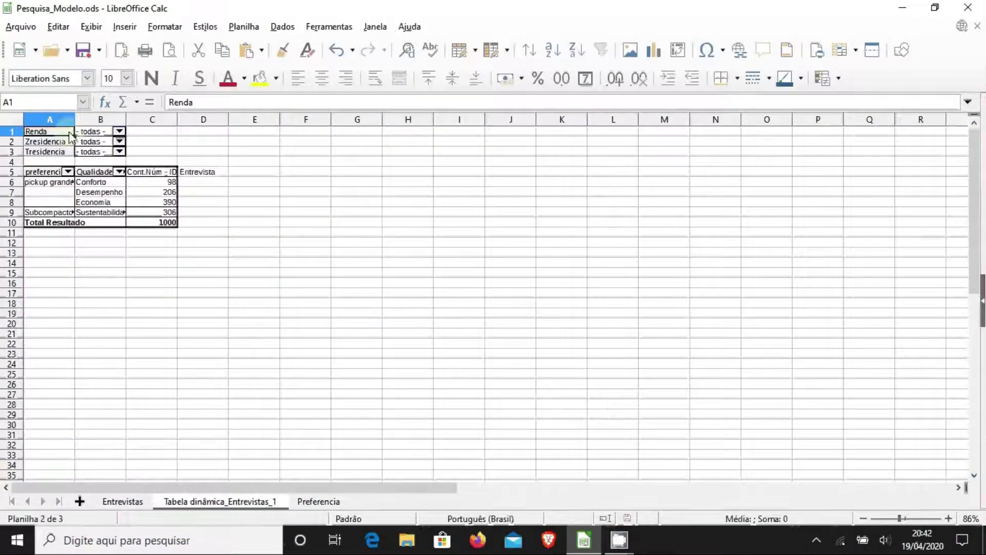
Widen columns A, B and C of the new pivot table sheet so the vehicle names and count header are readable
{"action": "left_click_drag", "start_coordinate": [74, 119], "coordinate": [183, 119]}
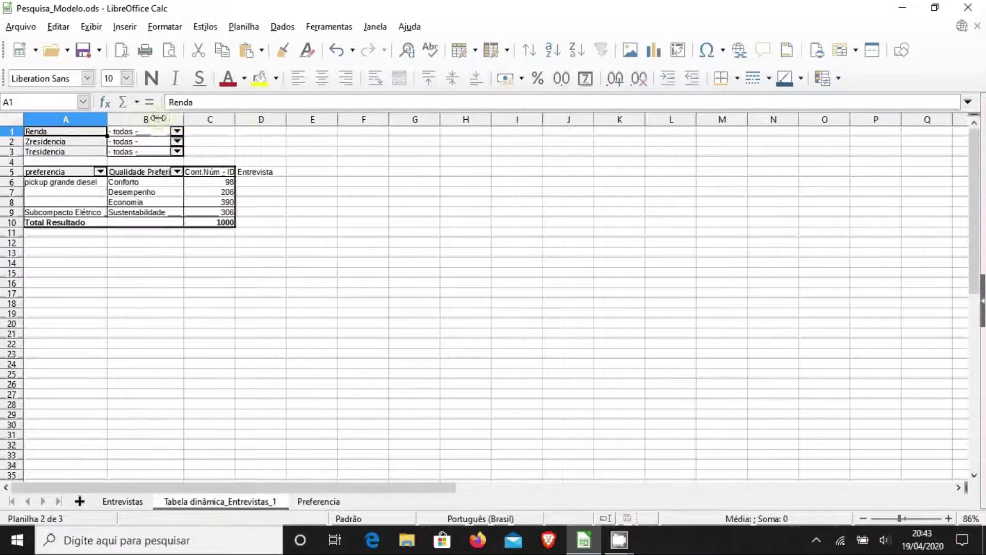
{"action": "double_click", "coordinate": [235, 122]}
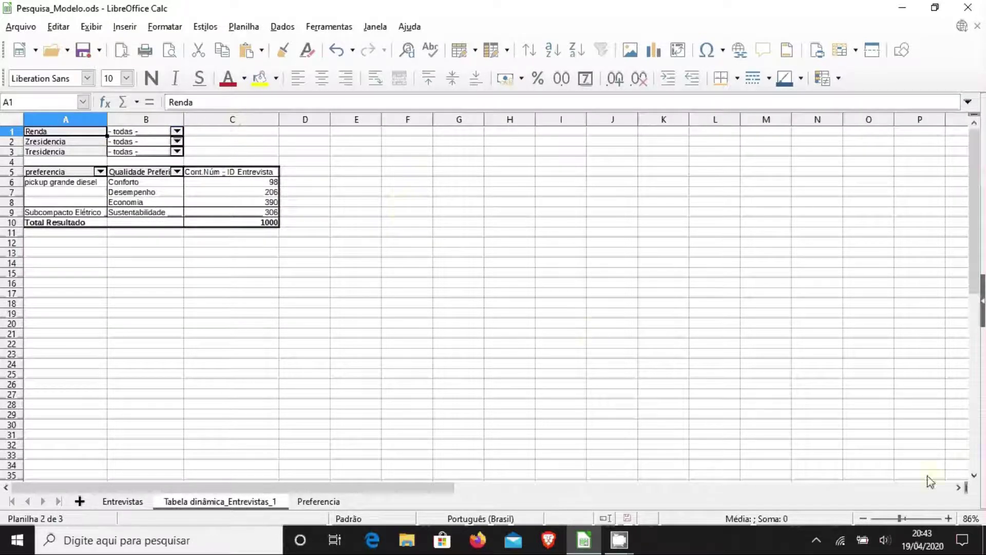
{"action": "left_click", "coordinate": [907, 518]}
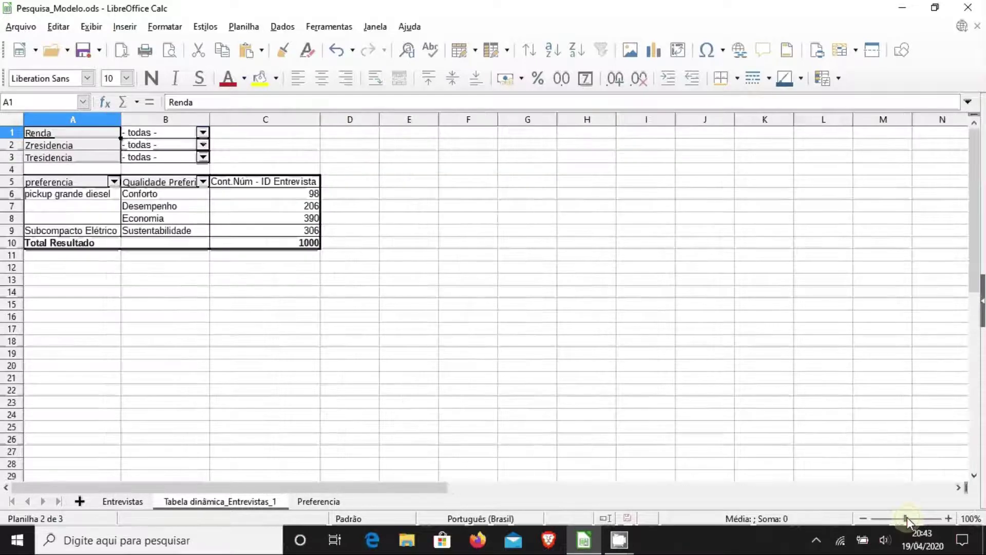
{"action": "left_click", "coordinate": [913, 518]}
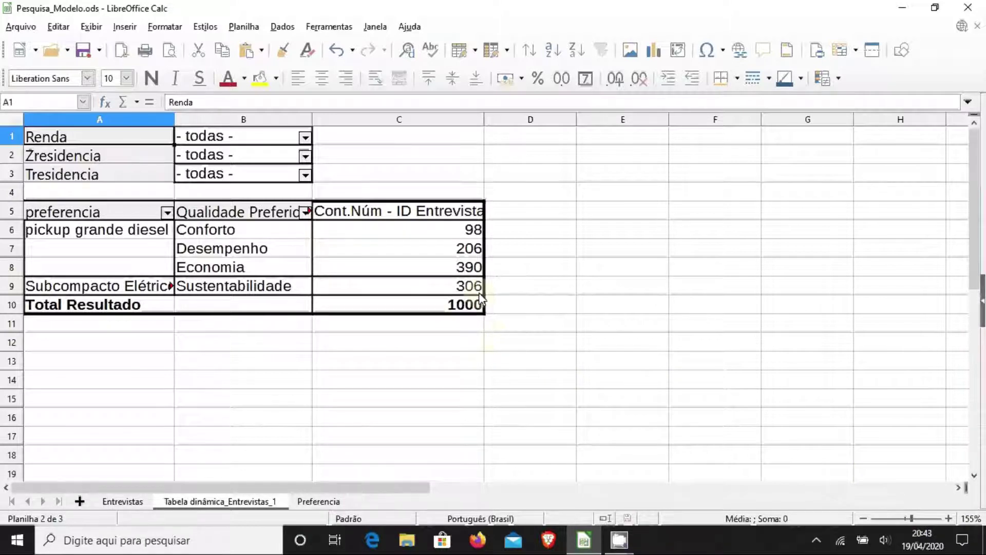
{"action": "left_click", "coordinate": [179, 121]}
{"action": "left_click_drag", "start_coordinate": [175, 119], "coordinate": [116, 120]}
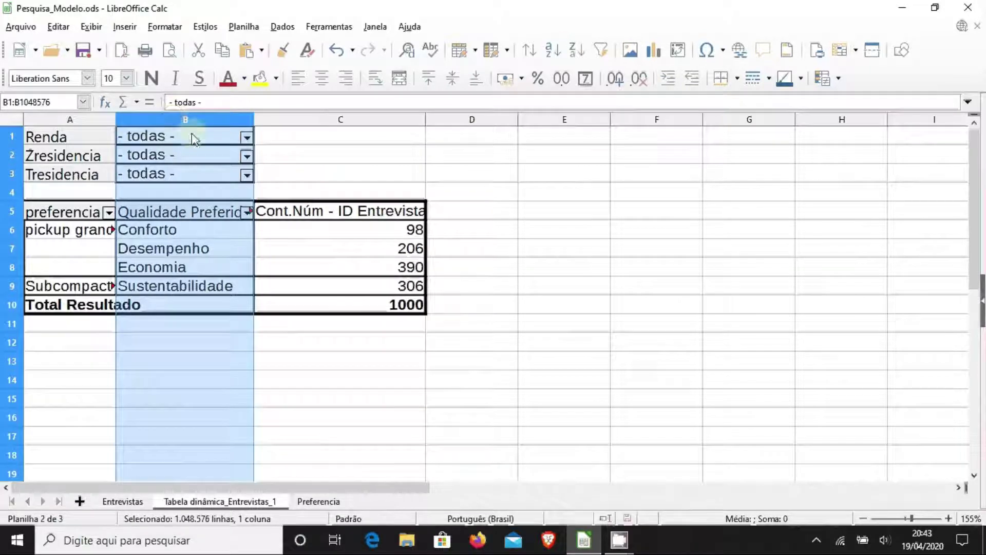
{"action": "left_click", "coordinate": [108, 121]}
{"action": "left_click", "coordinate": [118, 121]}
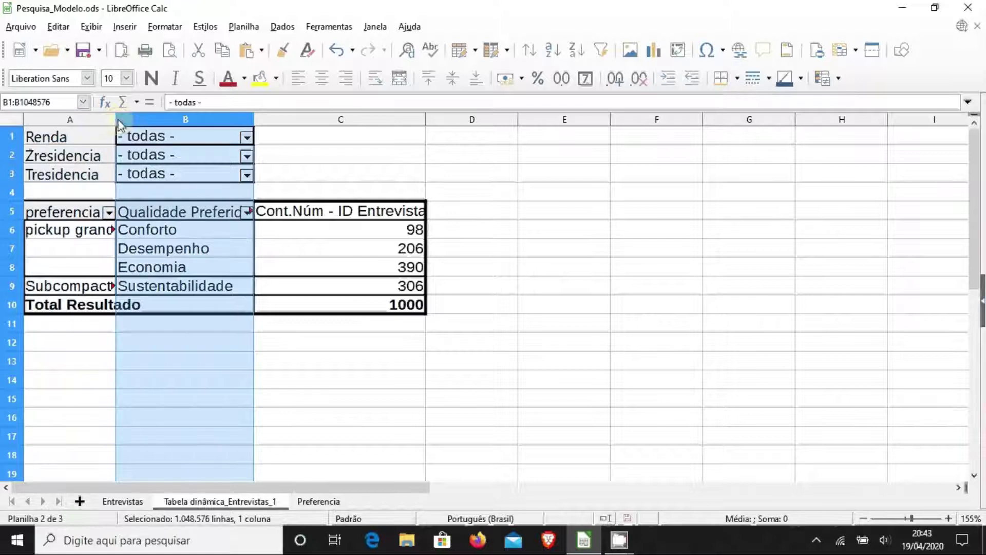
{"action": "left_click_drag", "start_coordinate": [118, 121], "coordinate": [199, 119]}
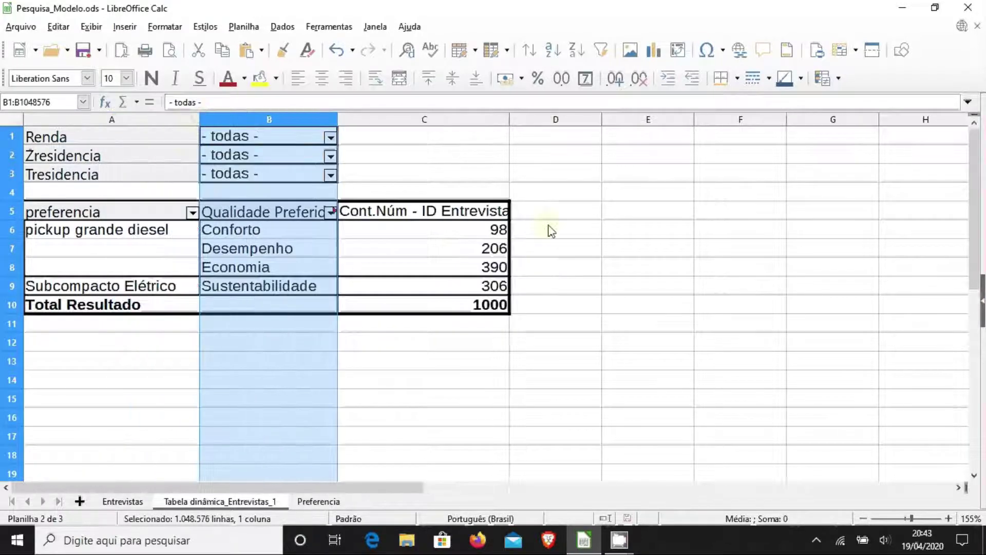
{"action": "left_click", "coordinate": [599, 232]}
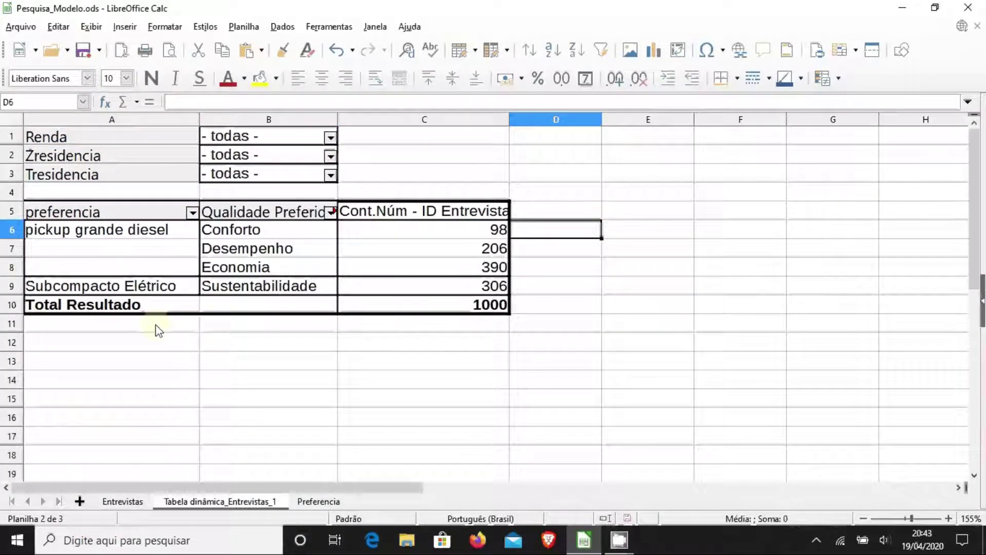
Highlight the Subcompacto Elétrico row and widen column B to fit the full Qualidade Preferida header
{"action": "left_click_drag", "start_coordinate": [45, 292], "coordinate": [450, 293]}
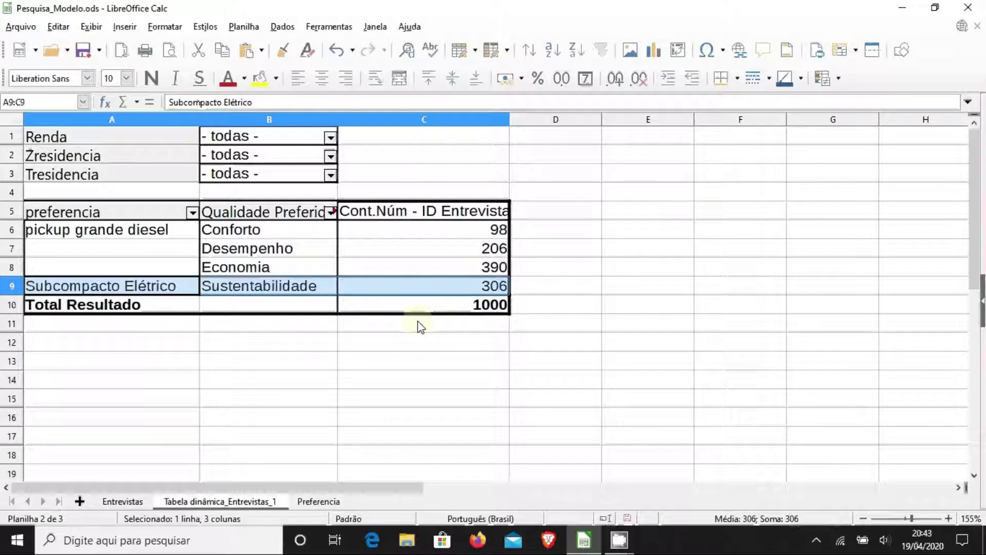
{"action": "left_click_drag", "start_coordinate": [337, 118], "coordinate": [386, 118]}
{"action": "left_click", "coordinate": [366, 425]}
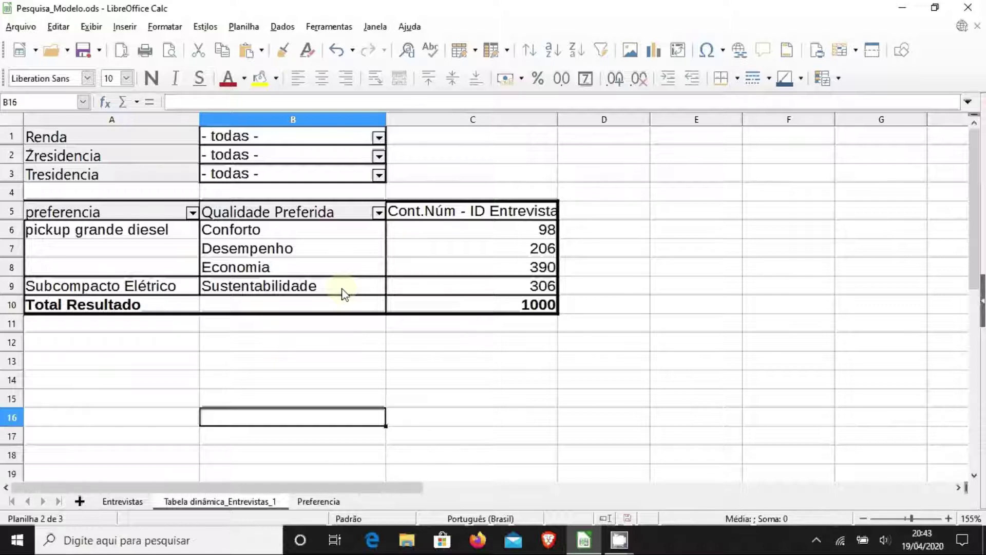
Examine the interview counts for pickup grande diesel and compare the preferred qualities of its buyers with those of Subcompacto Elétrico
{"action": "left_click", "coordinate": [487, 235]}
{"action": "left_click_drag", "start_coordinate": [487, 235], "coordinate": [492, 261]}
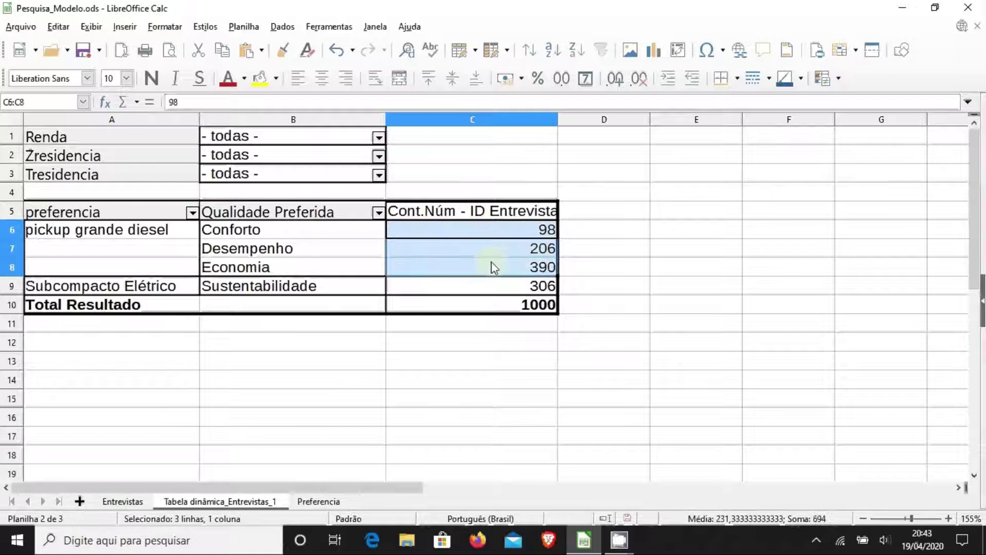
{"action": "left_click", "coordinate": [538, 347]}
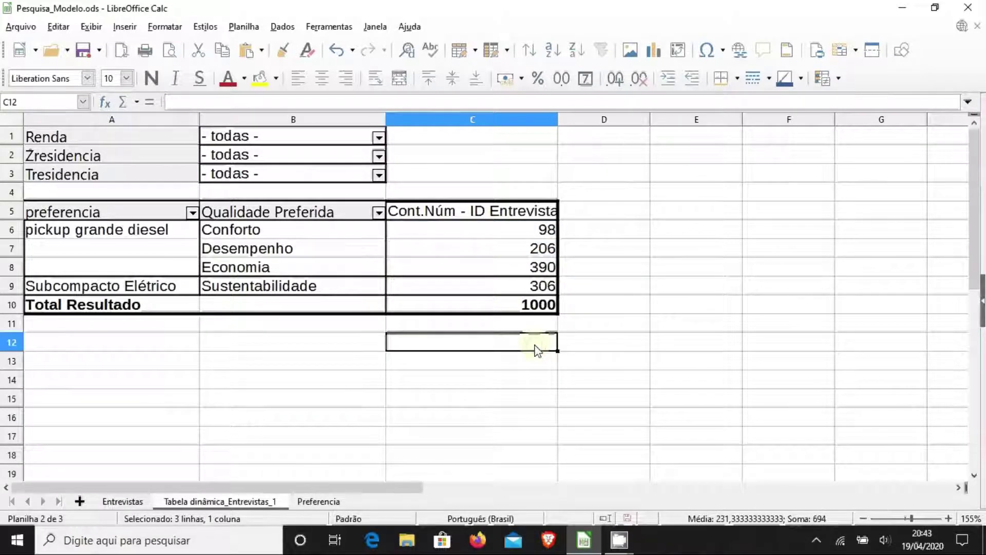
{"action": "left_click", "coordinate": [132, 289]}
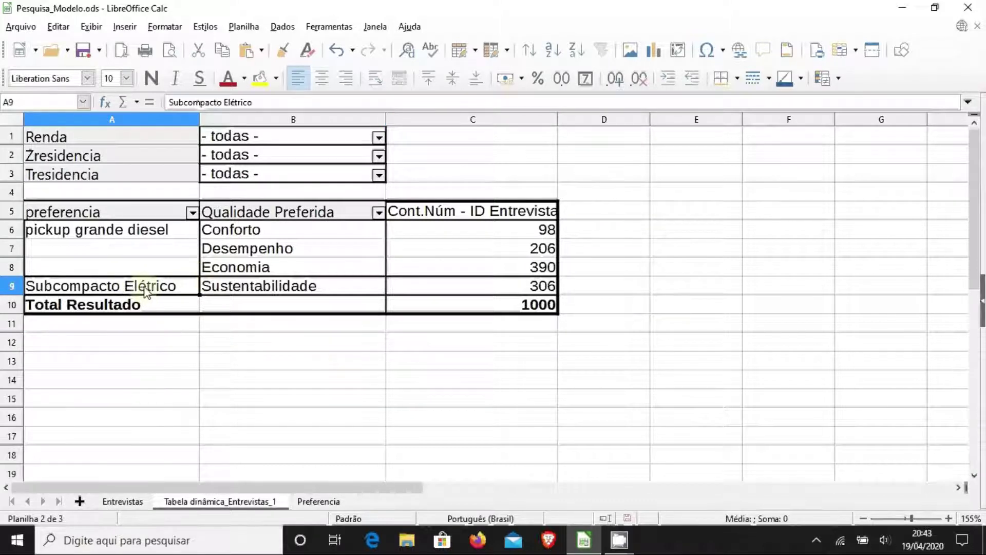
{"action": "left_click", "coordinate": [322, 290]}
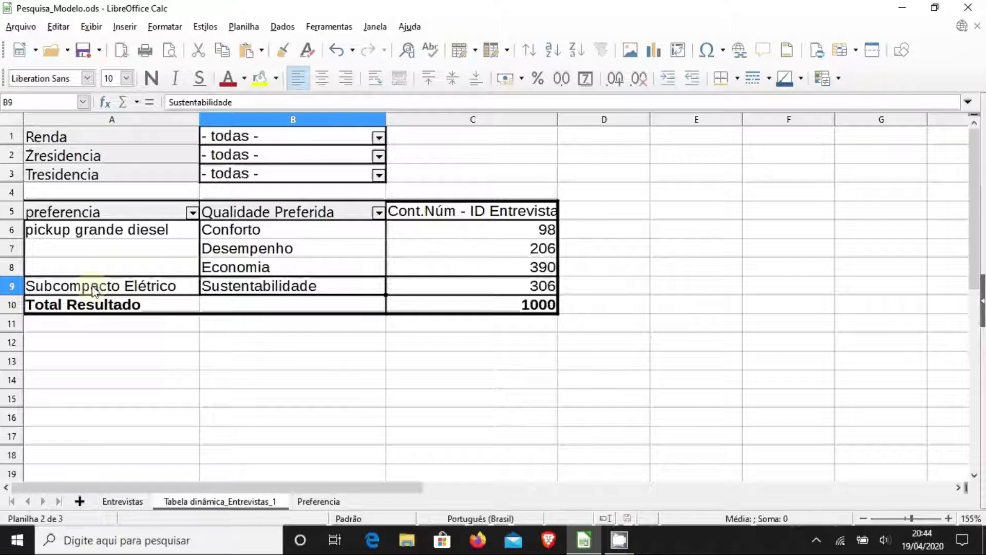
{"action": "left_click", "coordinate": [266, 234]}
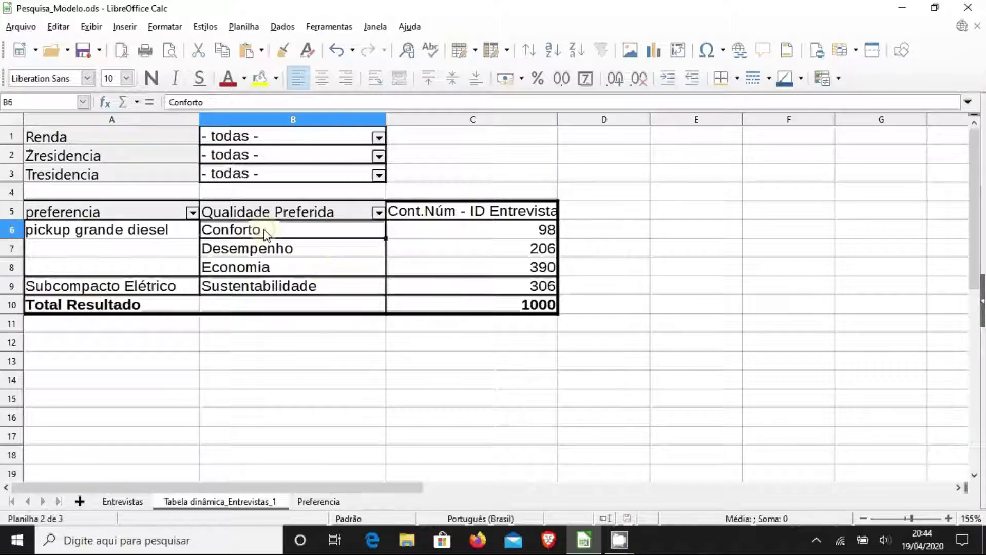
{"action": "left_click", "coordinate": [278, 256]}
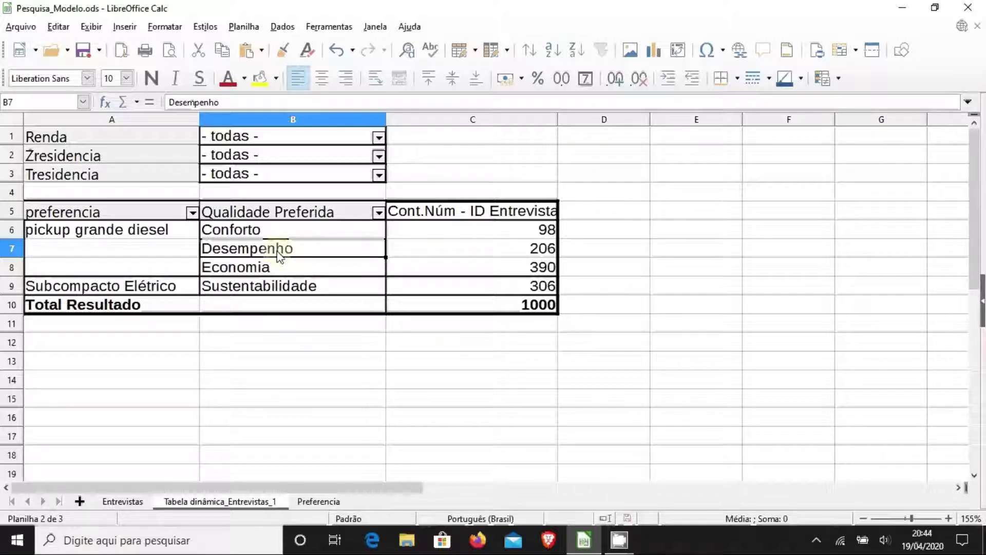
{"action": "left_click", "coordinate": [285, 269]}
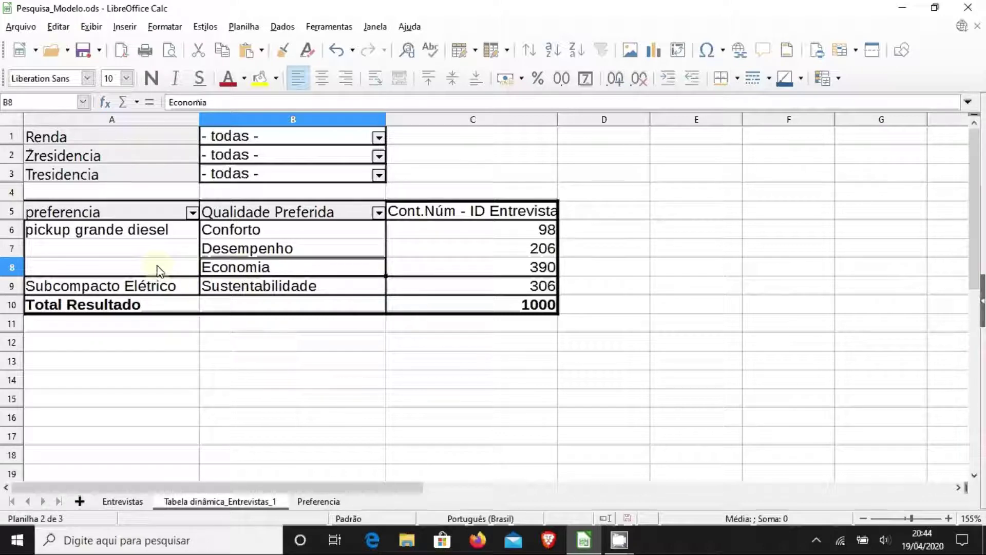
Compare which preferred qualities belong to pickup grande diesel and to Subcompacto Elétrico in the pivot table
{"action": "left_click", "coordinate": [139, 290]}
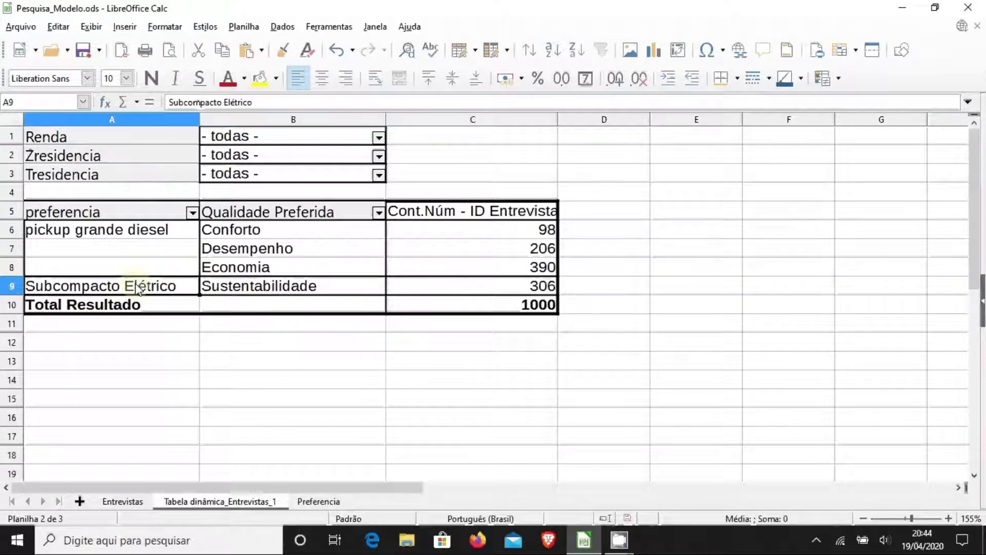
{"action": "left_click", "coordinate": [131, 243]}
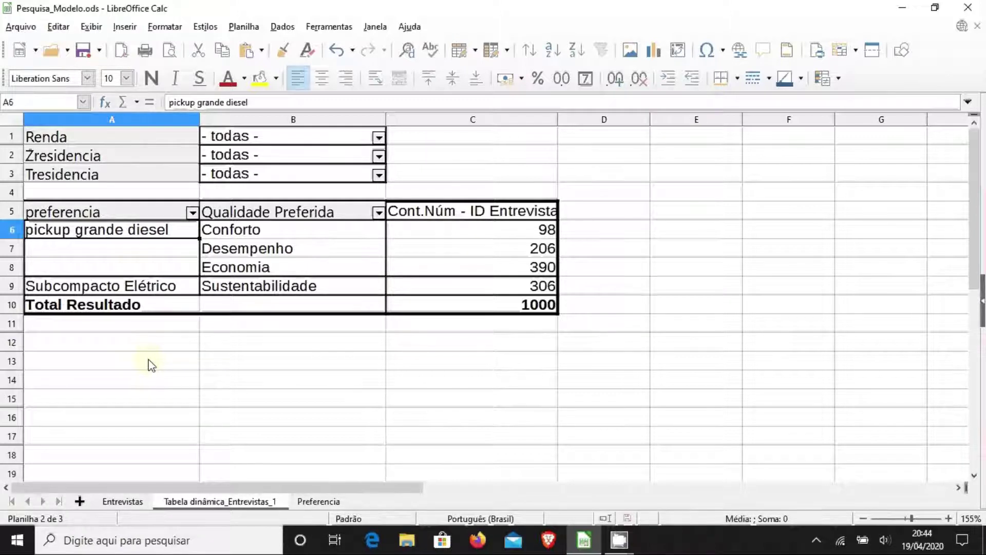
{"action": "left_click", "coordinate": [273, 267]}
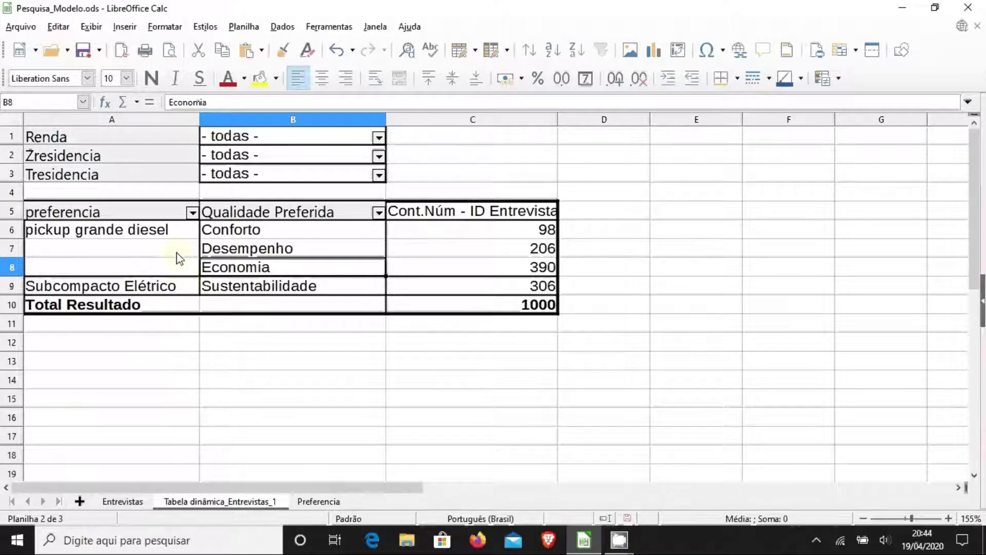
{"action": "left_click", "coordinate": [155, 234]}
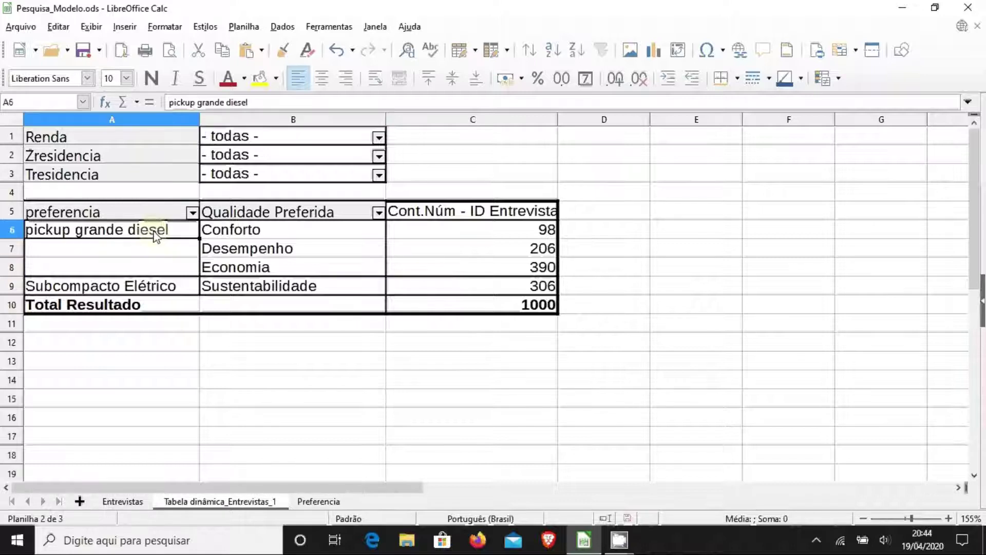
{"action": "left_click_drag", "start_coordinate": [156, 234], "coordinate": [154, 283]}
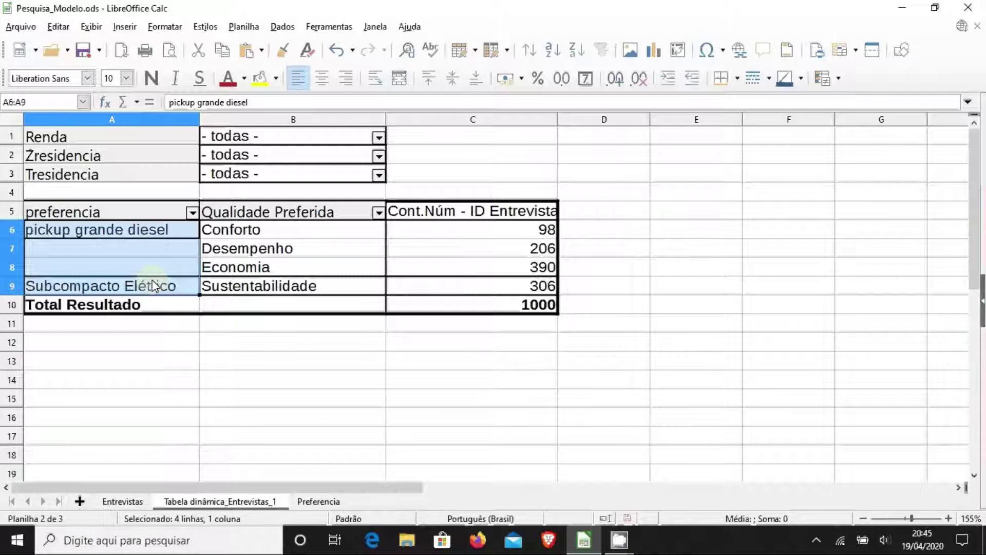
{"action": "left_click", "coordinate": [347, 338]}
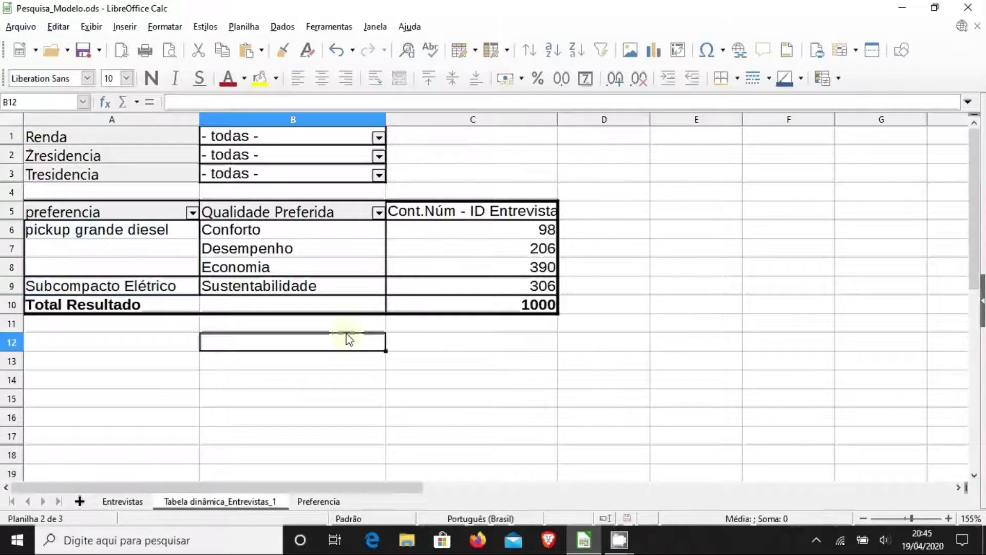
{"action": "left_click", "coordinate": [291, 266]}
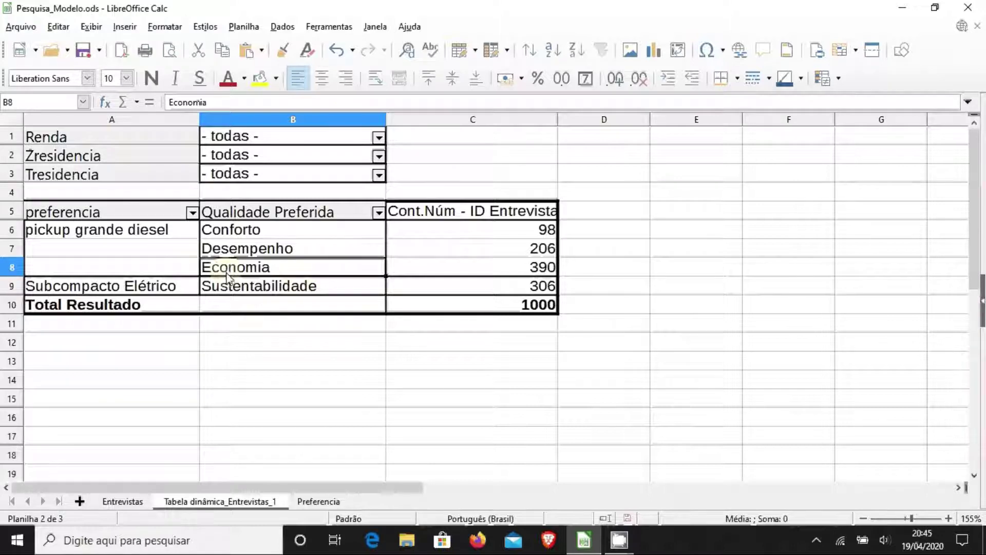
{"action": "left_click", "coordinate": [123, 238]}
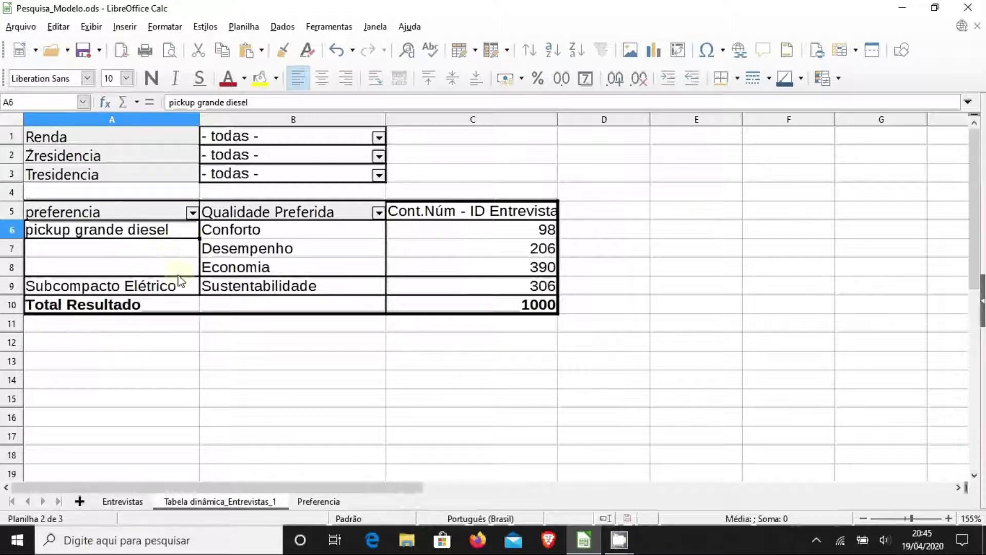
{"action": "left_click_drag", "start_coordinate": [149, 286], "coordinate": [146, 235]}
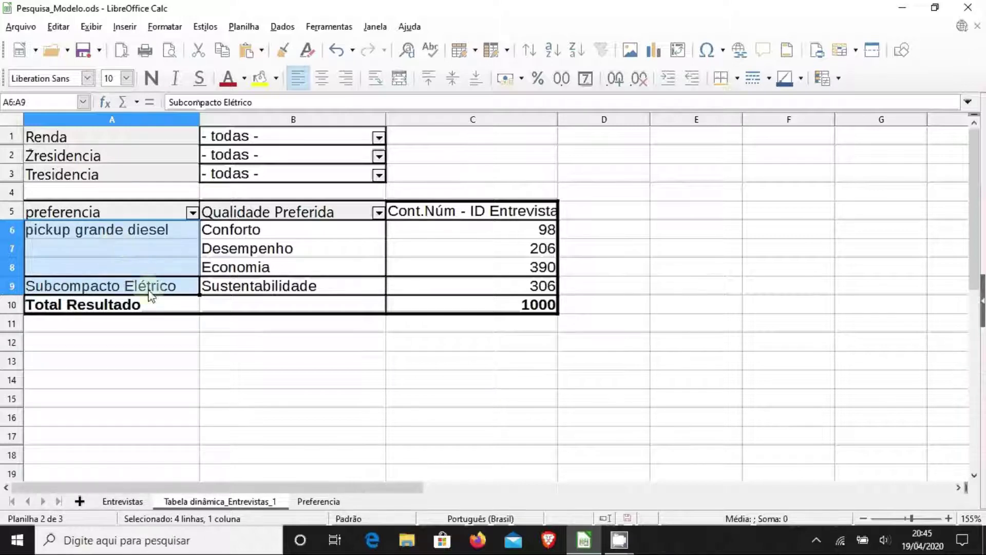
{"action": "left_click", "coordinate": [184, 345]}
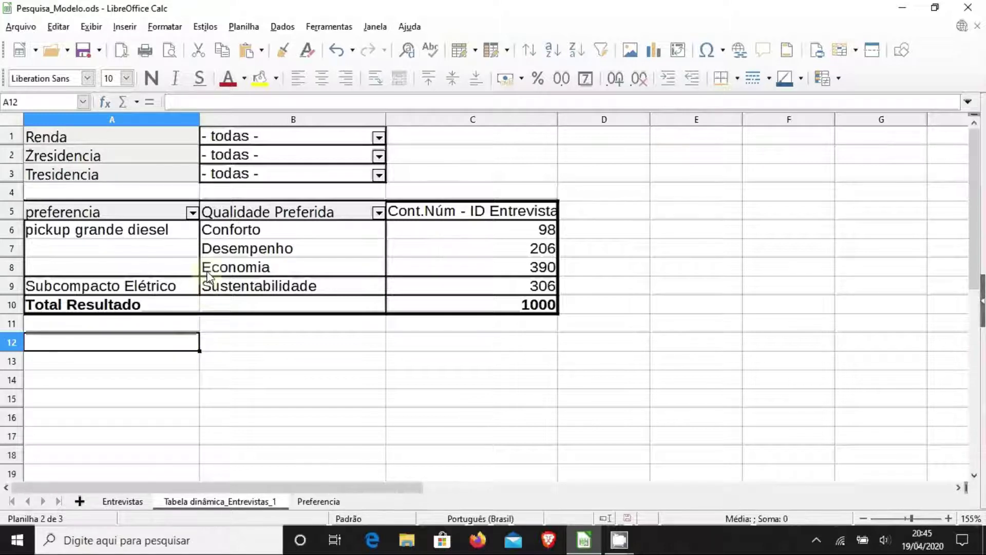
{"action": "left_click", "coordinate": [142, 234]}
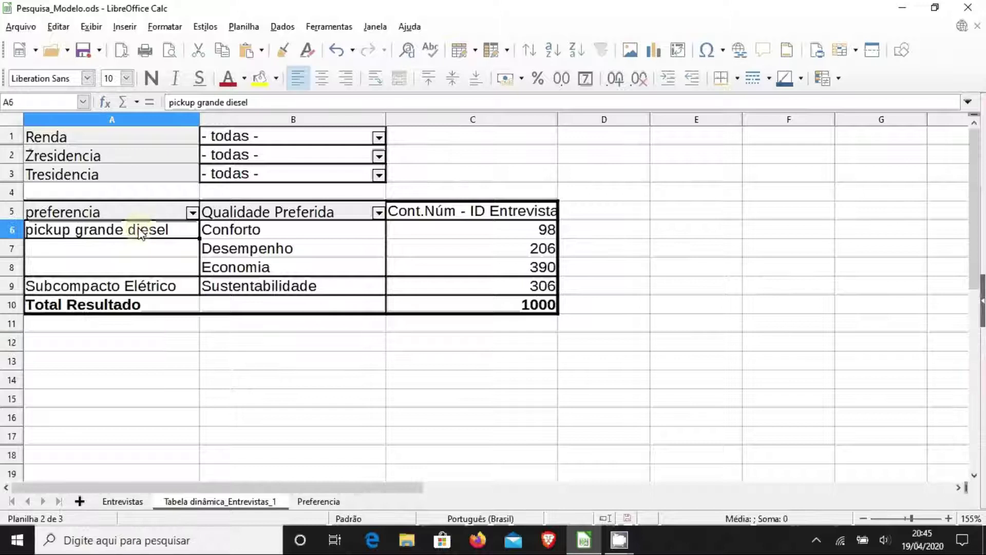
Widen column A on the Preferencia sheet to fit the full vehicle names and review its preference counts
{"action": "left_click", "coordinate": [309, 501]}
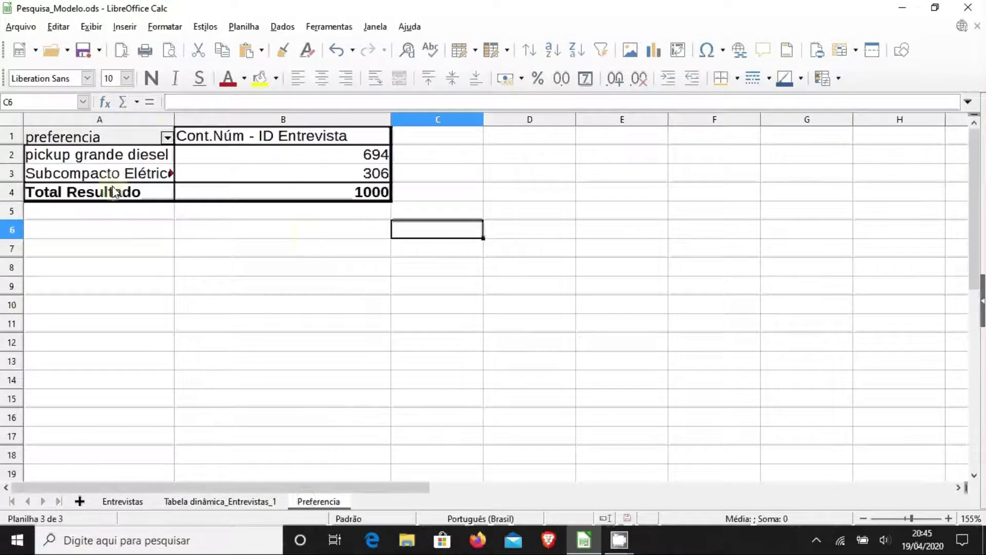
{"action": "left_click_drag", "start_coordinate": [174, 117], "coordinate": [251, 119]}
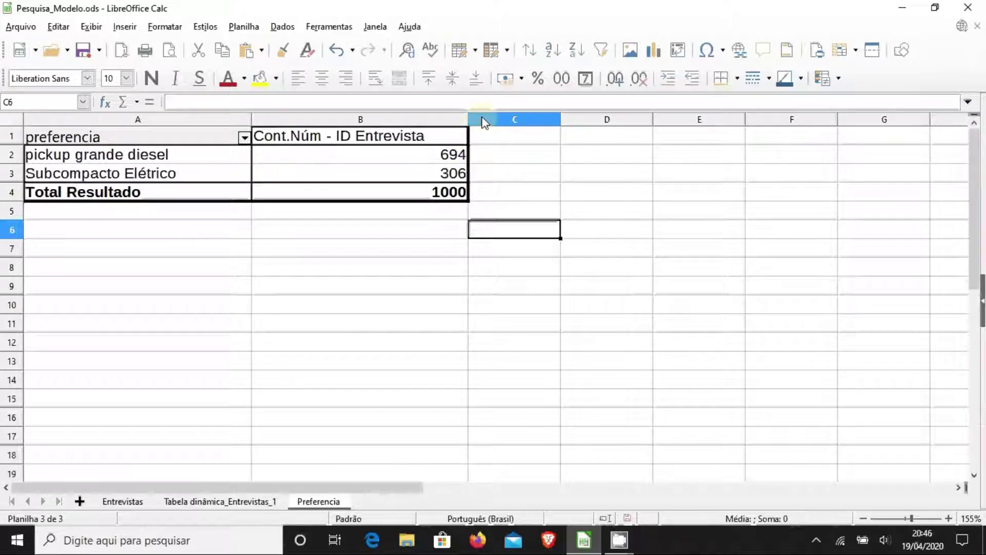
{"action": "left_click_drag", "start_coordinate": [510, 156], "coordinate": [229, 141]}
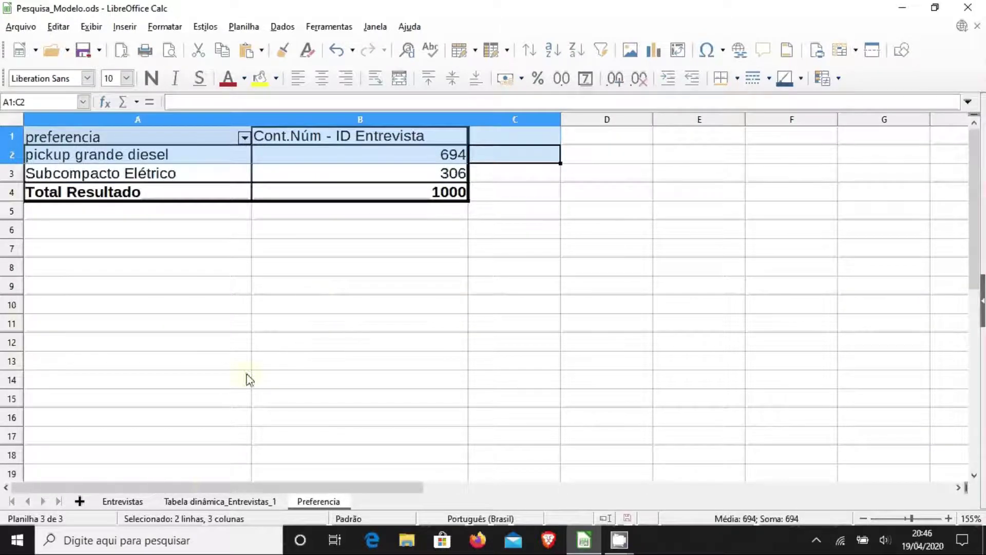
Rename the sheet Tabela dinâmica_Entrevistas_1 as Análise1
{"action": "left_click", "coordinate": [214, 503]}
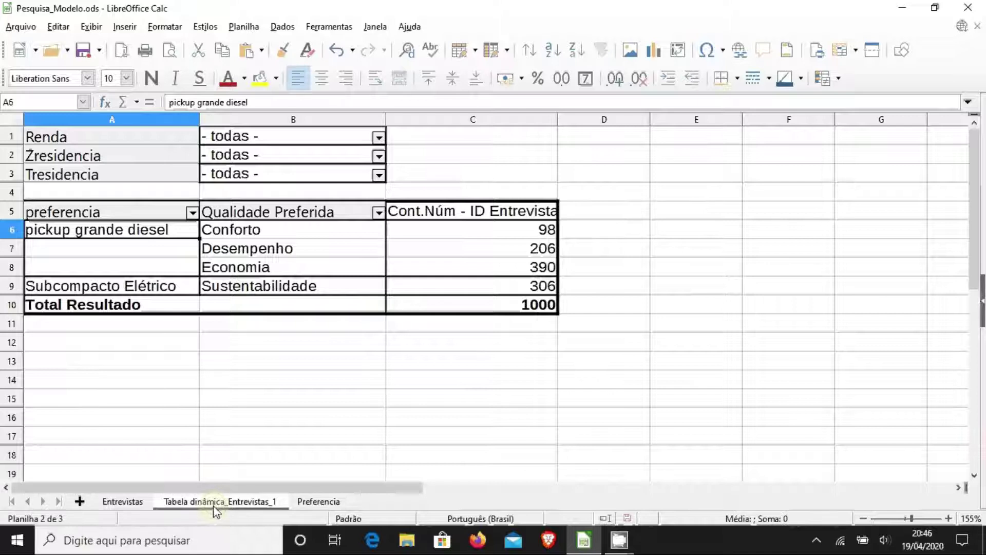
{"action": "double_click", "coordinate": [213, 505]}
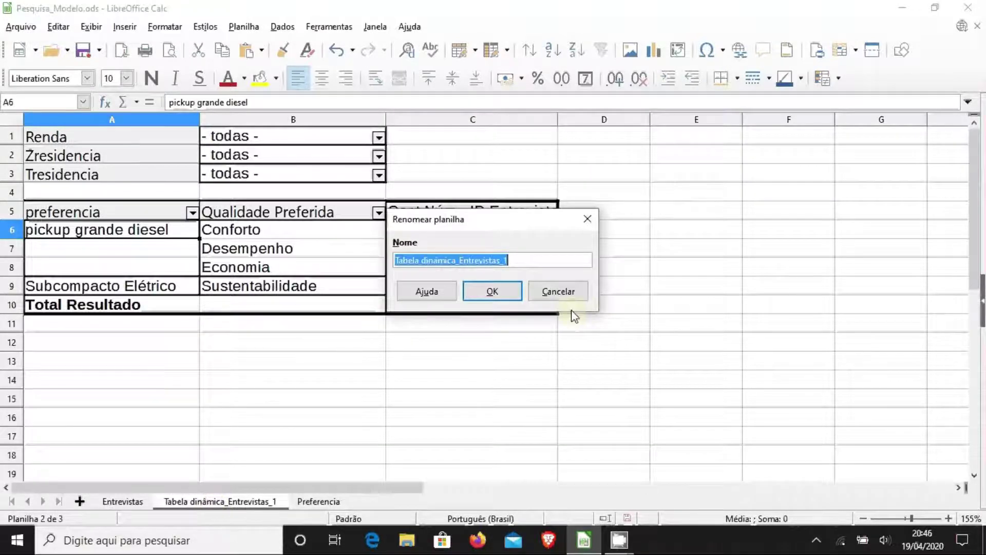
{"action": "type", "text": "Análise"}
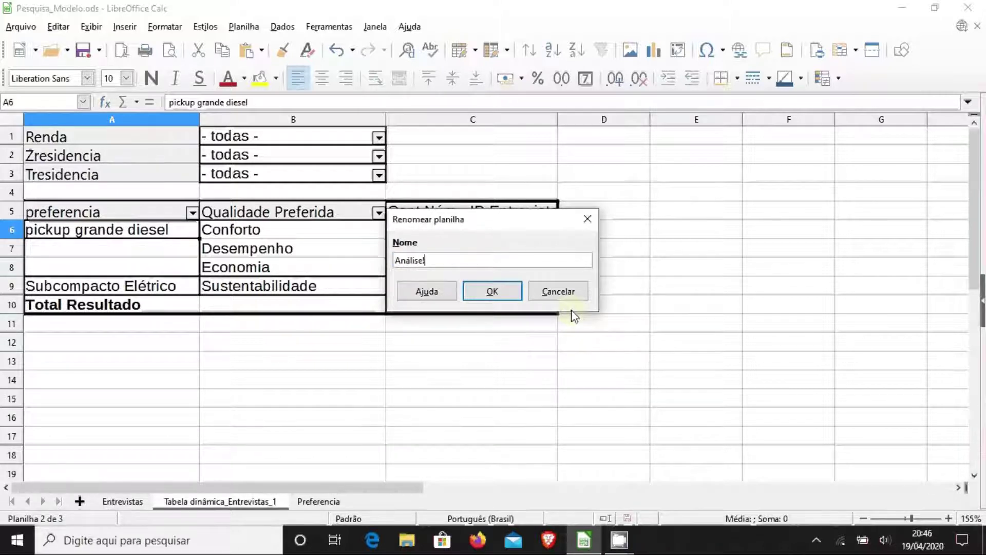
{"action": "type", "text": "1"}
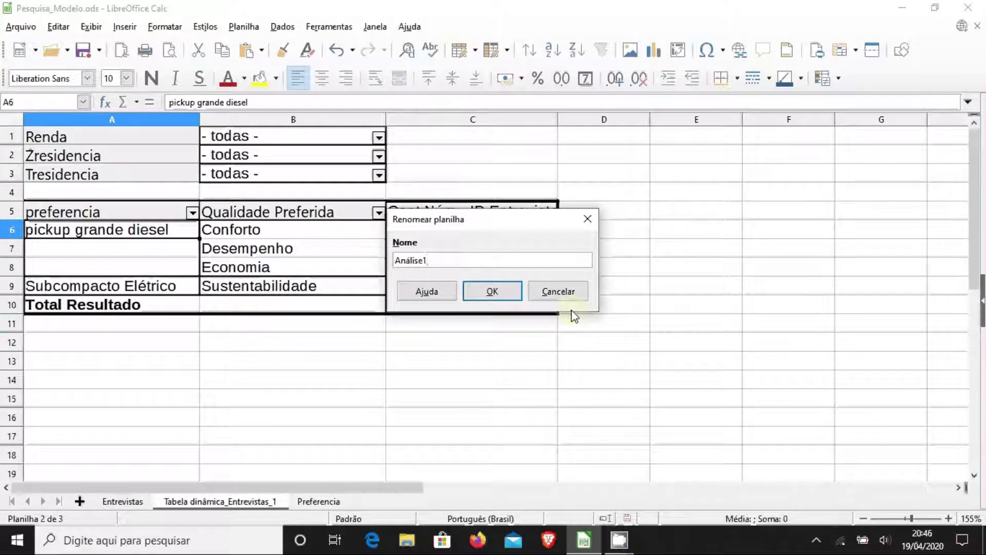
{"action": "left_click", "coordinate": [493, 294]}
{"action": "left_click", "coordinate": [507, 367]}
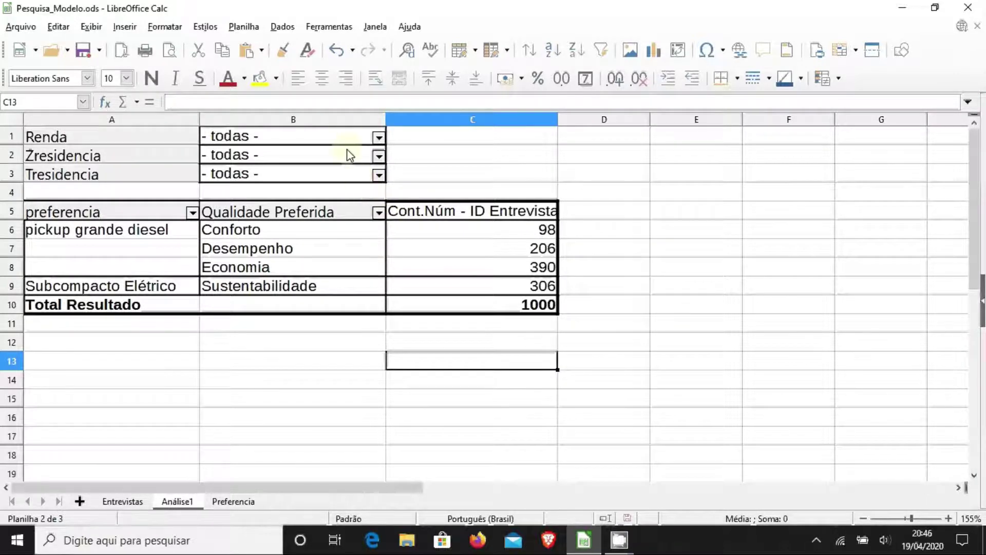
Filter the Análise1 pivot table by Renda to include only the >5000 and >10000 income groups
{"action": "left_click", "coordinate": [379, 138]}
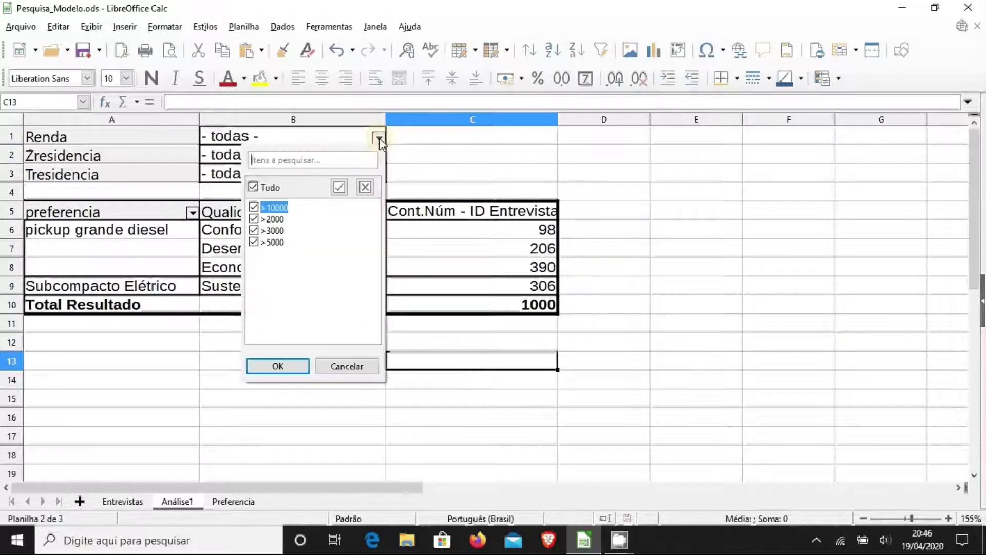
{"action": "left_click", "coordinate": [253, 188]}
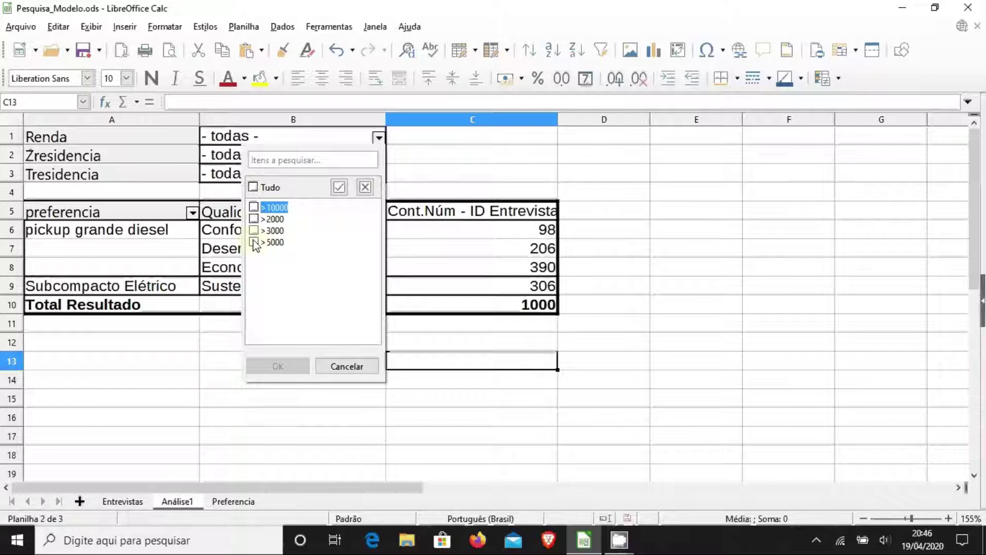
{"action": "left_click", "coordinate": [254, 242]}
{"action": "left_click", "coordinate": [255, 208]}
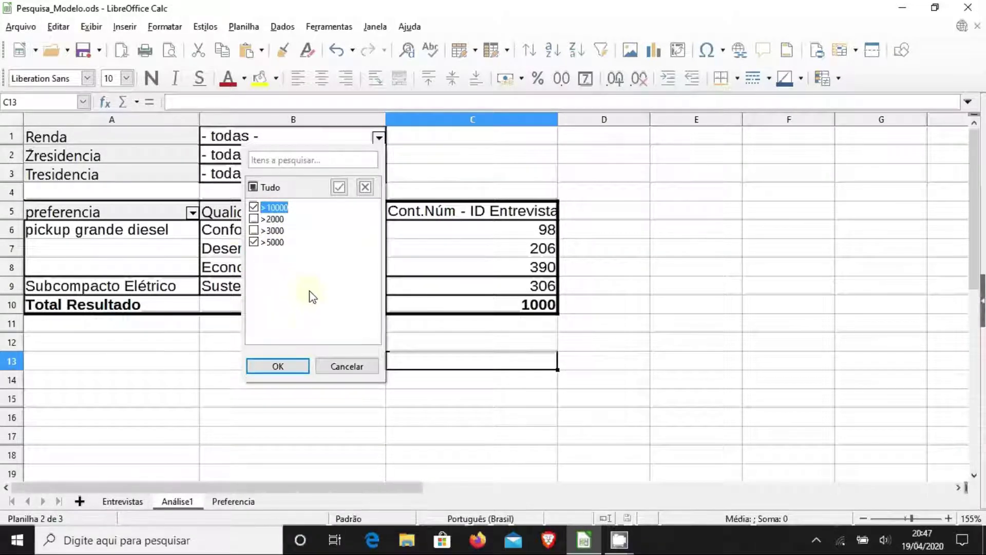
{"action": "left_click", "coordinate": [278, 366]}
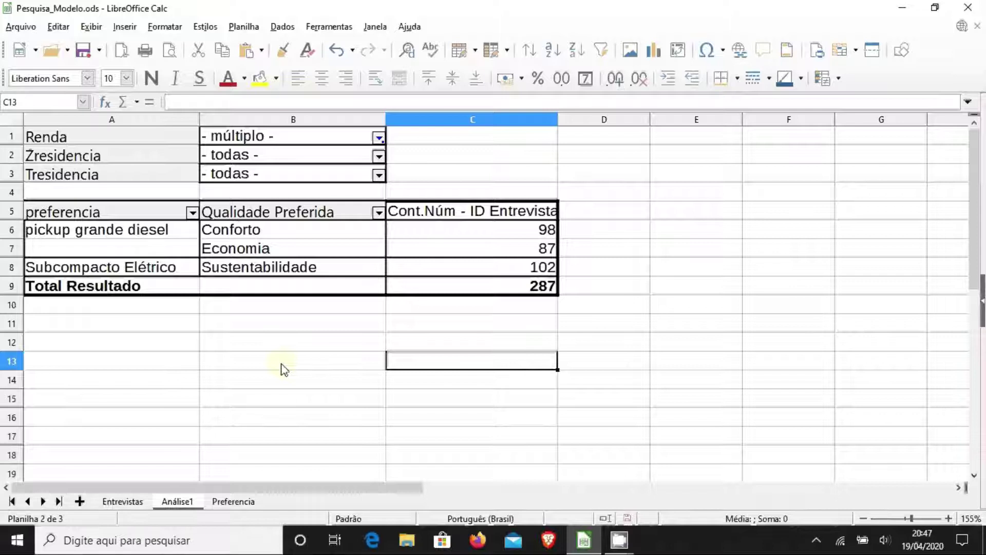
Check the Renda filter selection and compare the filtered interview counts of pickup grande diesel and Subcompacto Elétrico with the total
{"action": "left_click", "coordinate": [379, 137]}
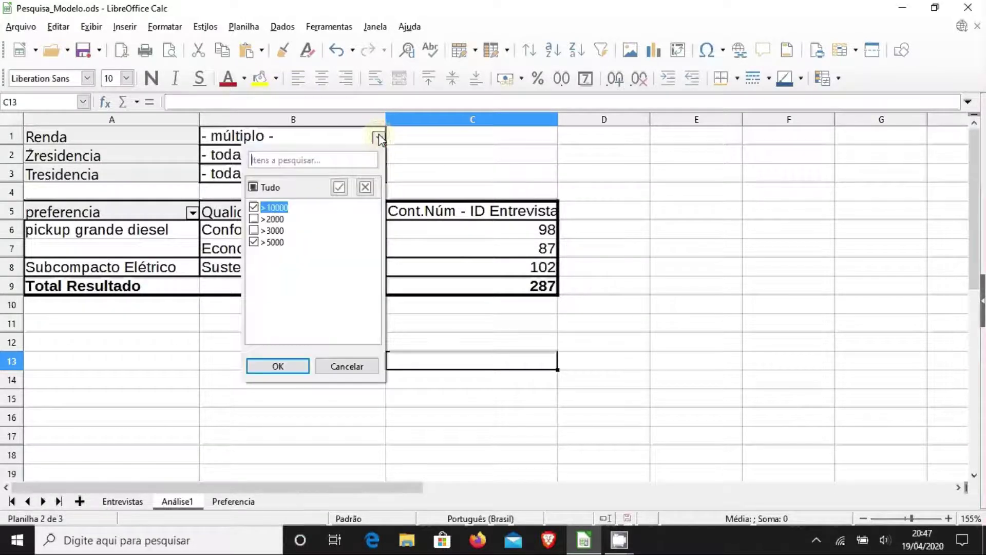
{"action": "left_click", "coordinate": [426, 162]}
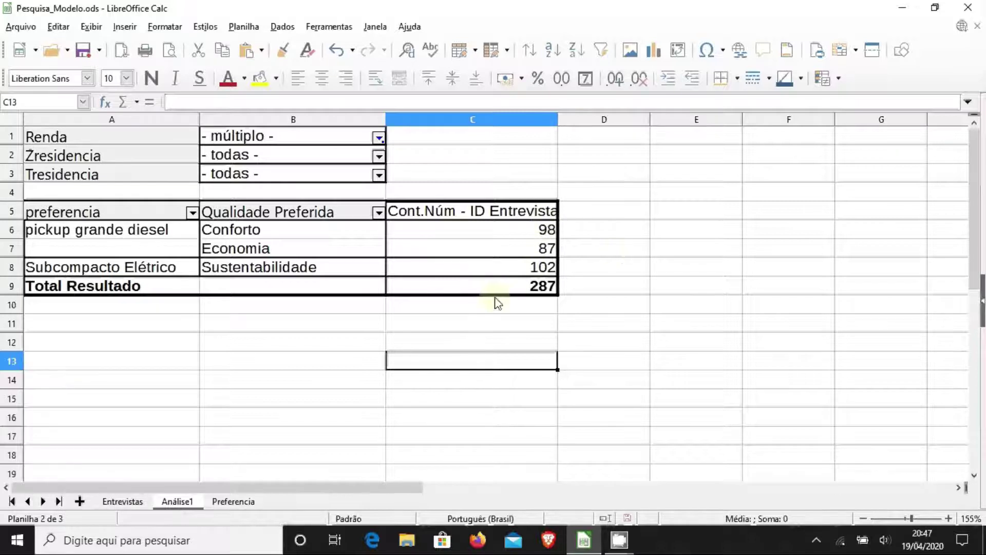
{"action": "left_click", "coordinate": [538, 292]}
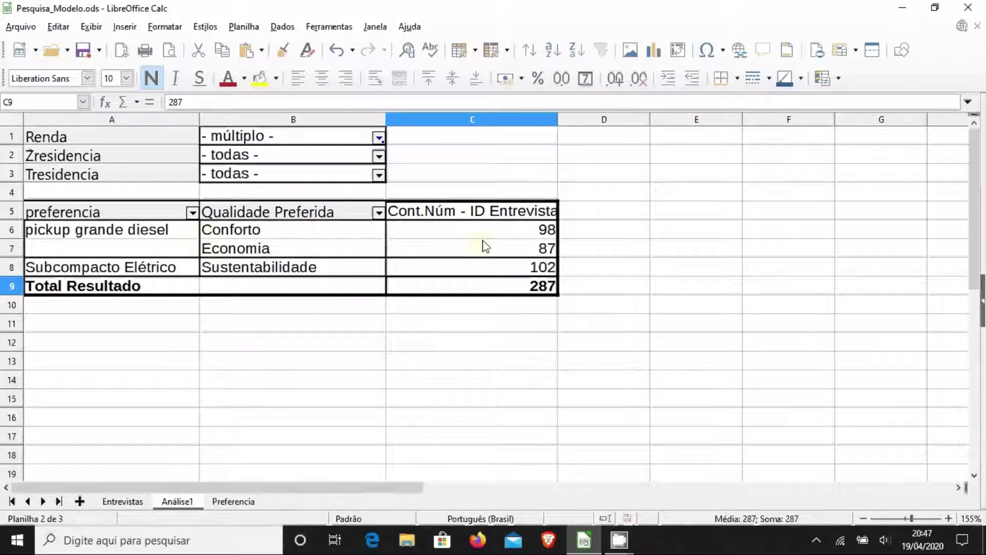
{"action": "left_click_drag", "start_coordinate": [529, 232], "coordinate": [528, 249]}
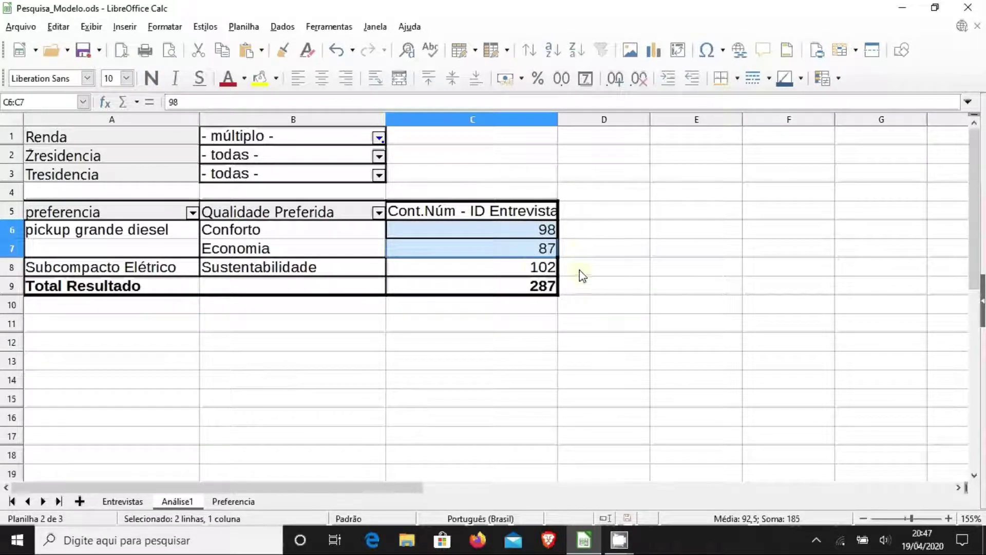
{"action": "left_click", "coordinate": [540, 268]}
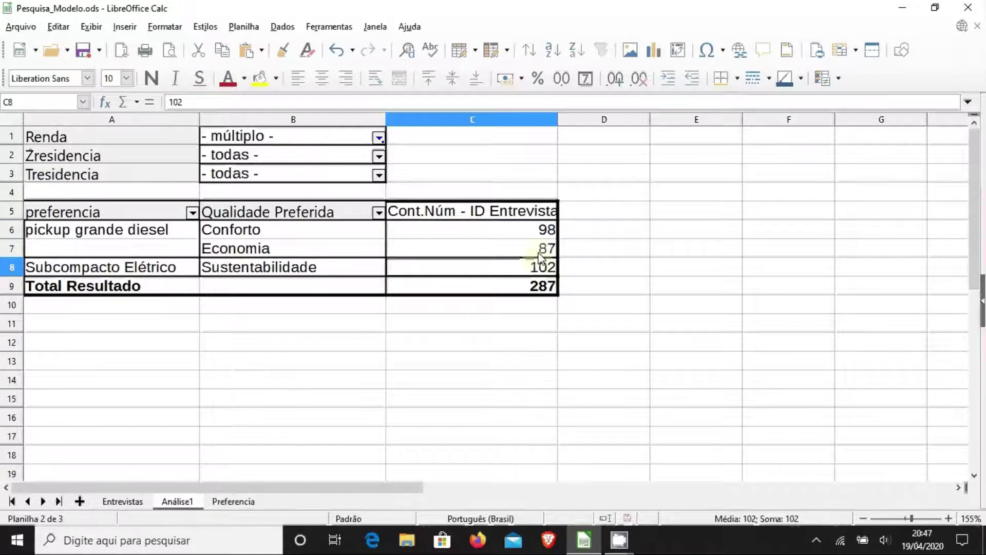
{"action": "left_click_drag", "start_coordinate": [516, 239], "coordinate": [529, 255]}
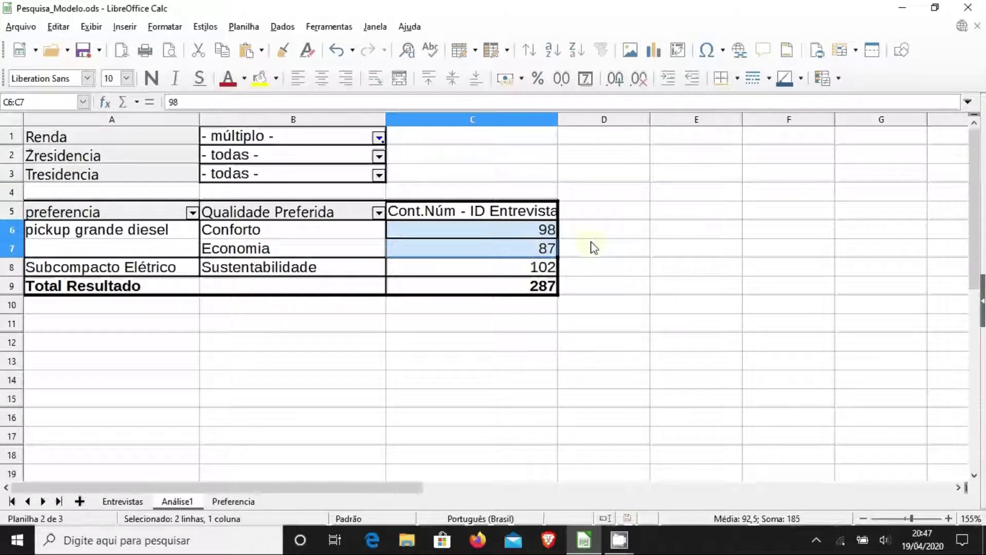
{"action": "left_click", "coordinate": [501, 288]}
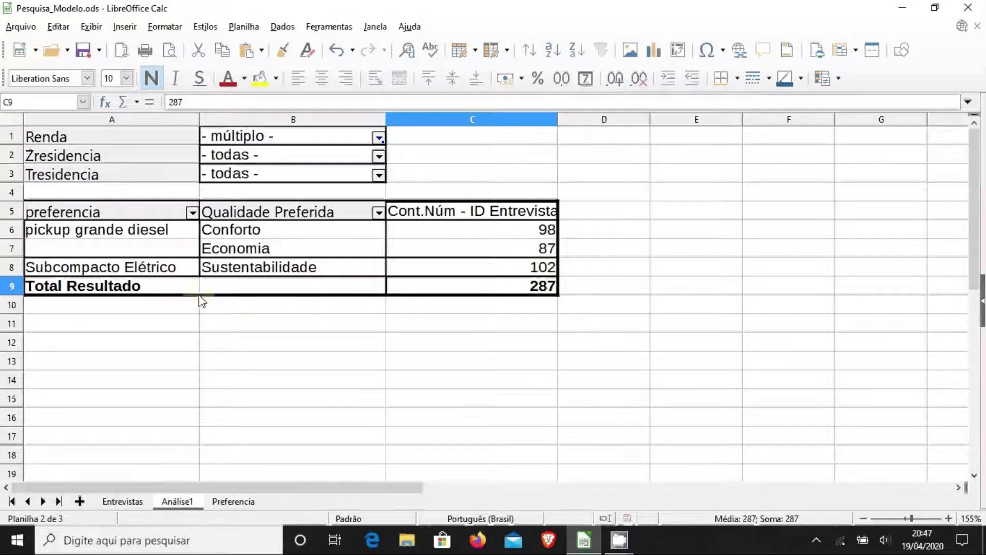
{"action": "left_click", "coordinate": [178, 232]}
{"action": "left_click", "coordinate": [274, 420]}
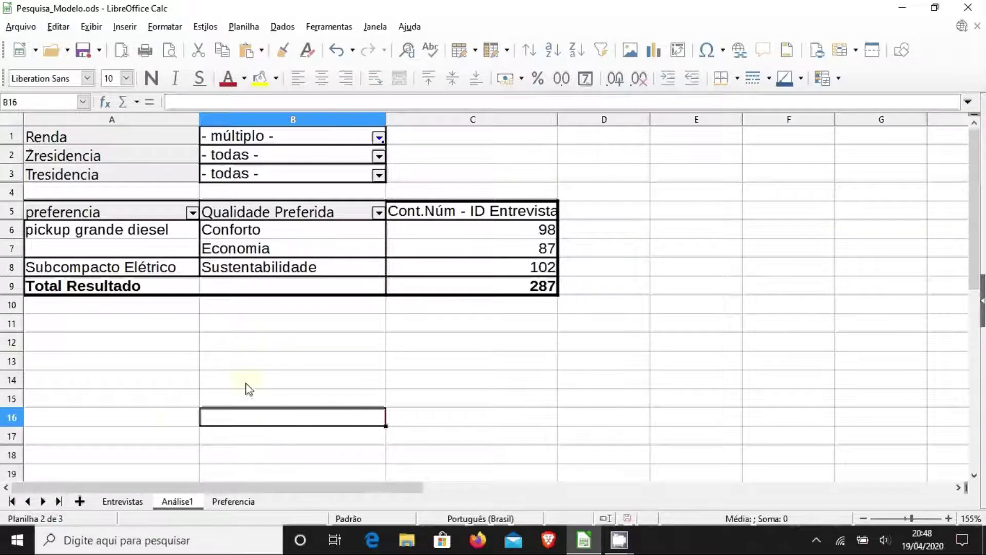
Start a new pivot table from the Entrevistas data and add ID Entrevista as a data field using the Contagem function
{"action": "left_click", "coordinate": [117, 502]}
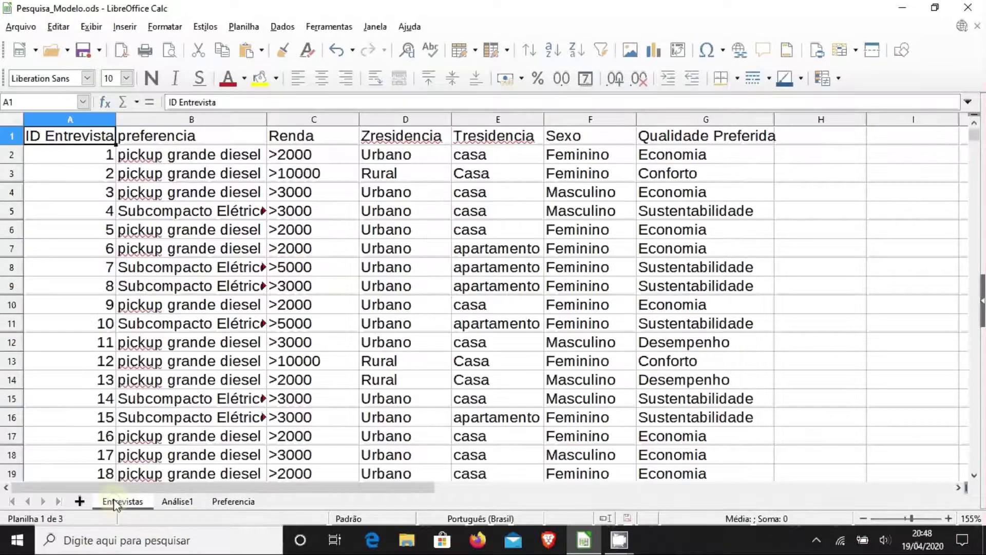
{"action": "left_click", "coordinate": [260, 273]}
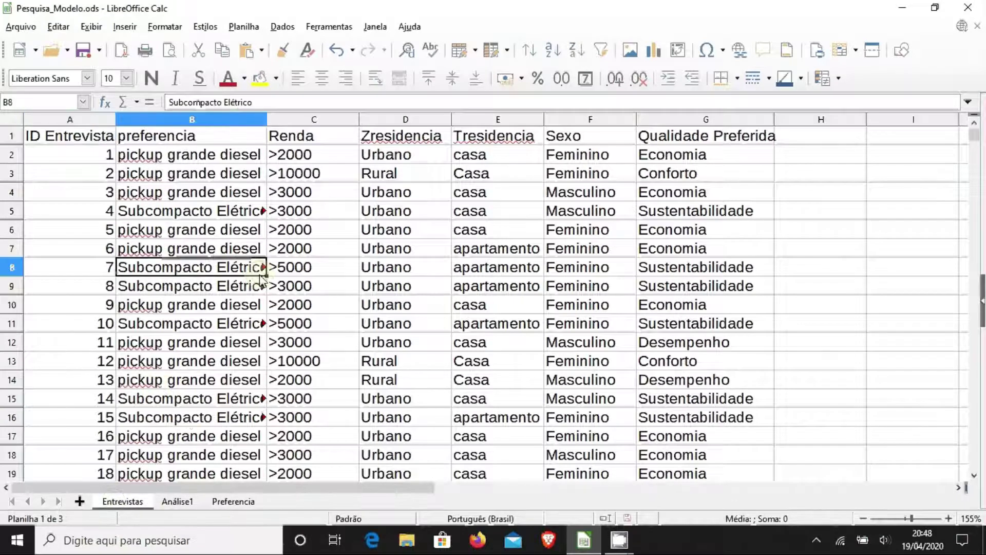
{"action": "left_click", "coordinate": [127, 27]}
{"action": "left_click", "coordinate": [152, 87]}
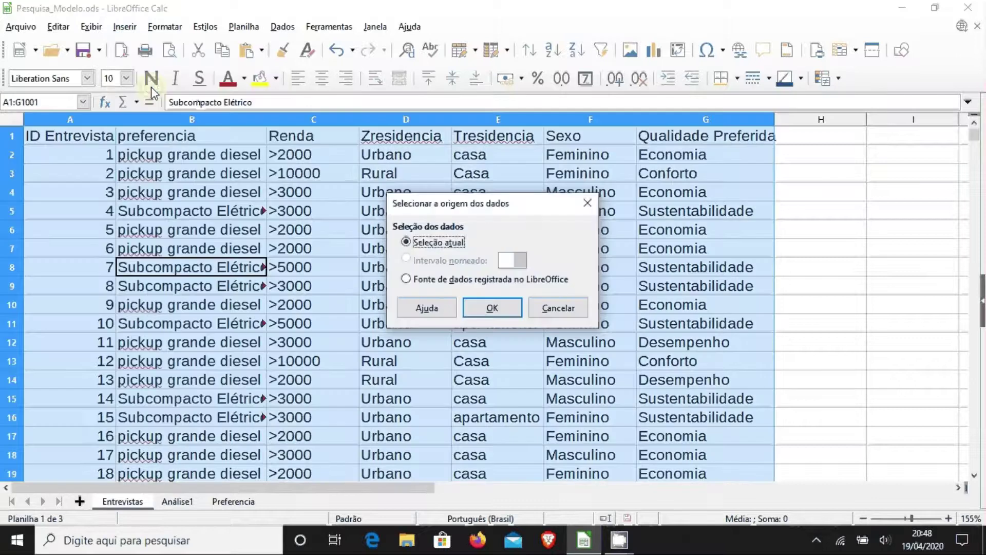
{"action": "left_click", "coordinate": [494, 313]}
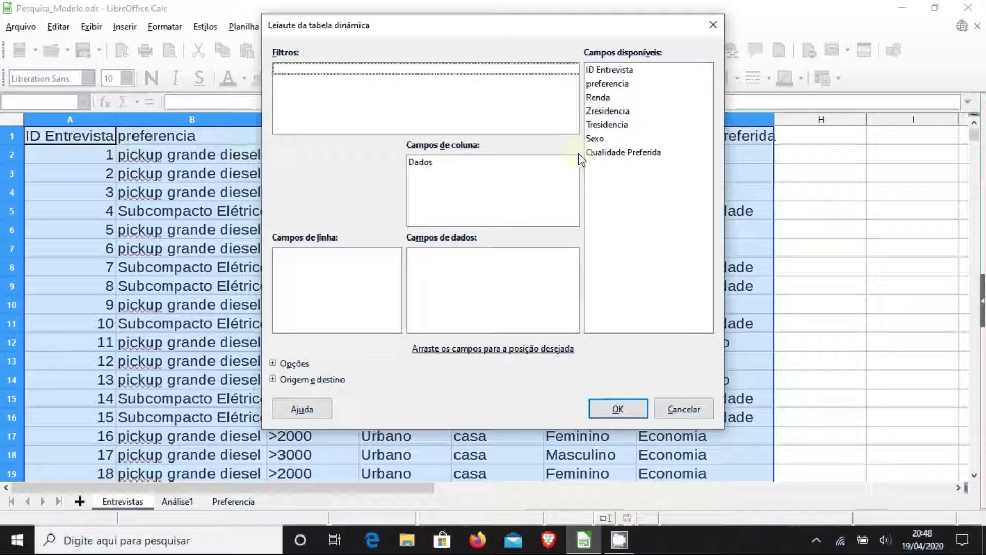
{"action": "left_click_drag", "start_coordinate": [598, 70], "coordinate": [470, 265]}
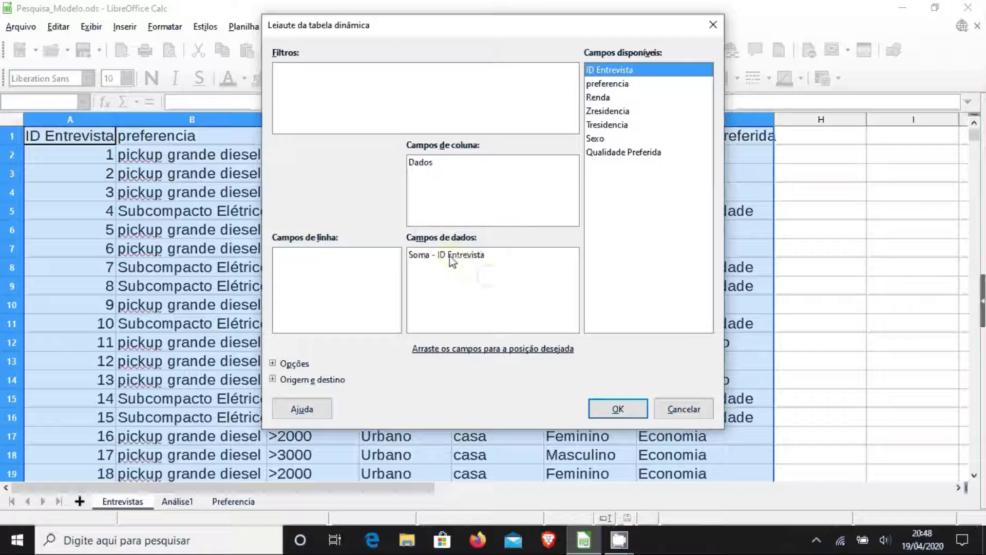
{"action": "double_click", "coordinate": [452, 256]}
{"action": "left_click", "coordinate": [433, 161]}
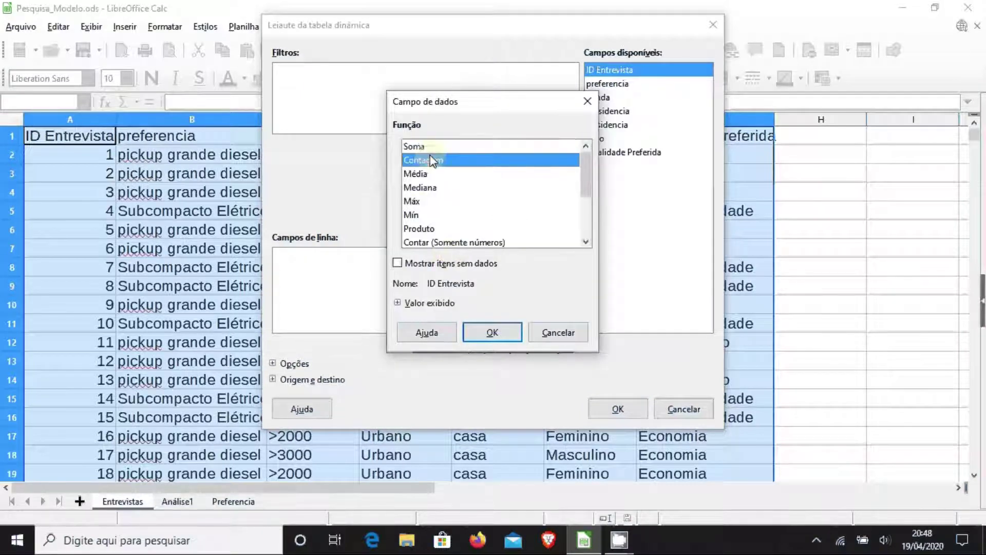
{"action": "left_click", "coordinate": [493, 333]}
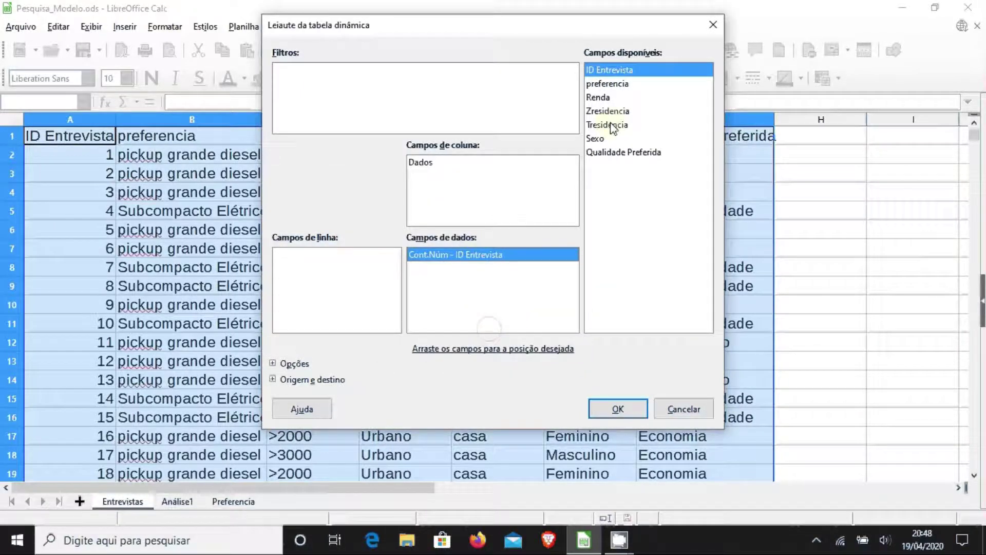
Add preferencia and Qualidade Preferida as row fields and Renda, Zresidencia and Tresidencia as filters, and create the pivot table
{"action": "left_click_drag", "start_coordinate": [604, 88], "coordinate": [344, 263]}
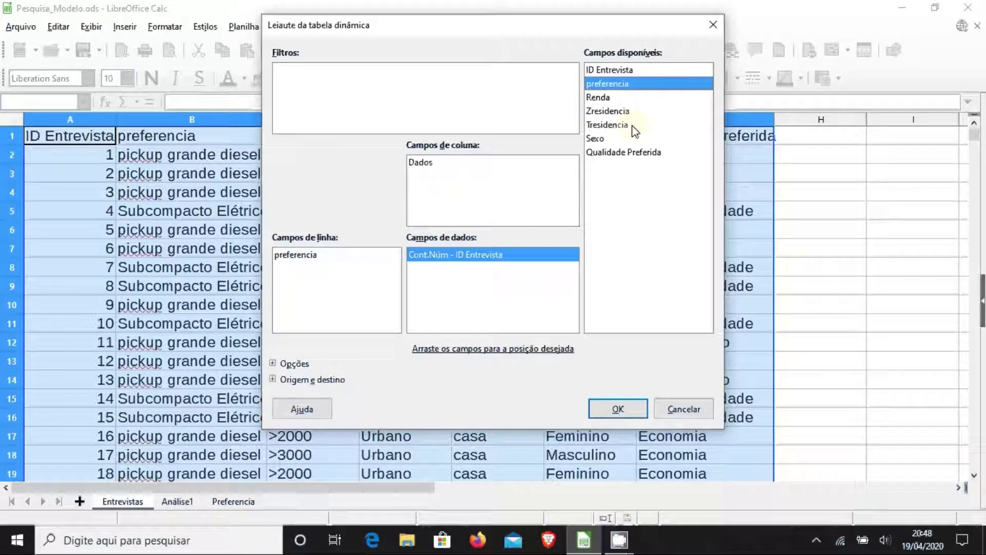
{"action": "left_click_drag", "start_coordinate": [625, 152], "coordinate": [337, 308]}
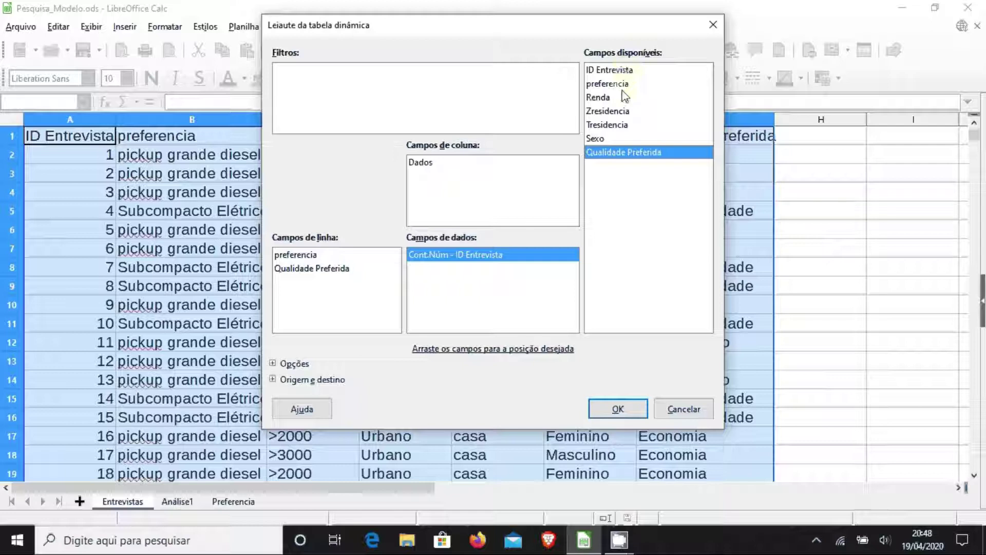
{"action": "left_click_drag", "start_coordinate": [619, 98], "coordinate": [347, 97]}
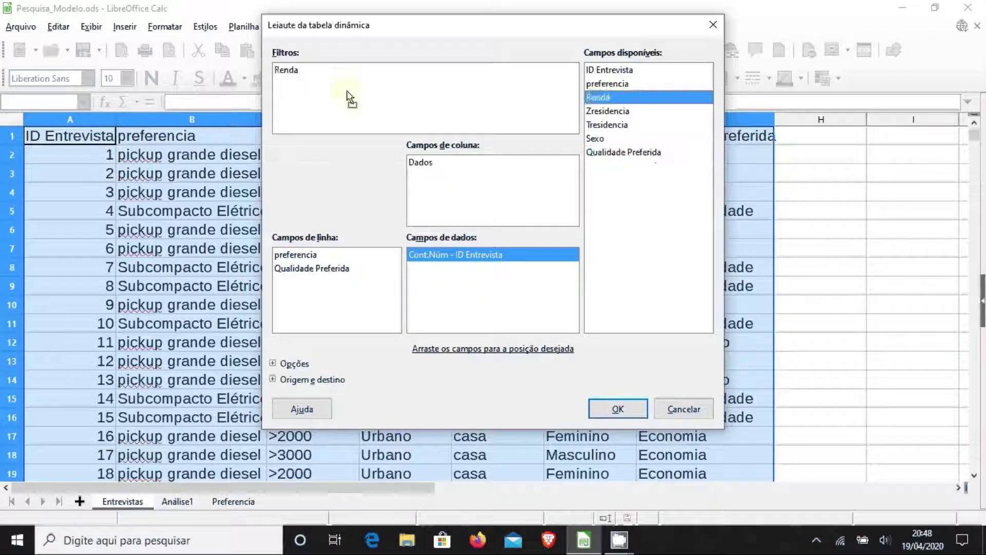
{"action": "left_click_drag", "start_coordinate": [393, 130], "coordinate": [334, 83]}
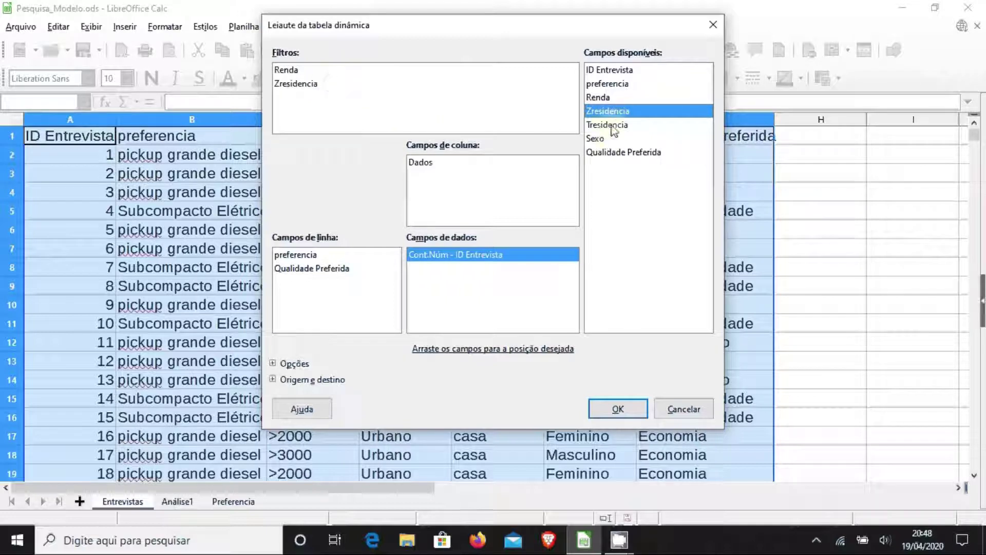
{"action": "left_click_drag", "start_coordinate": [609, 125], "coordinate": [304, 120]}
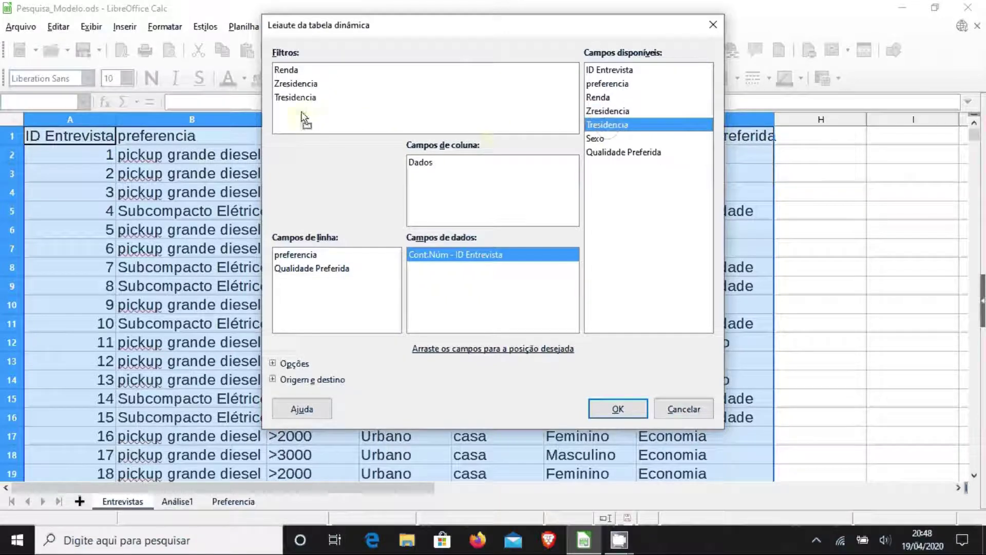
{"action": "left_click", "coordinate": [620, 410]}
{"action": "left_click", "coordinate": [619, 403]}
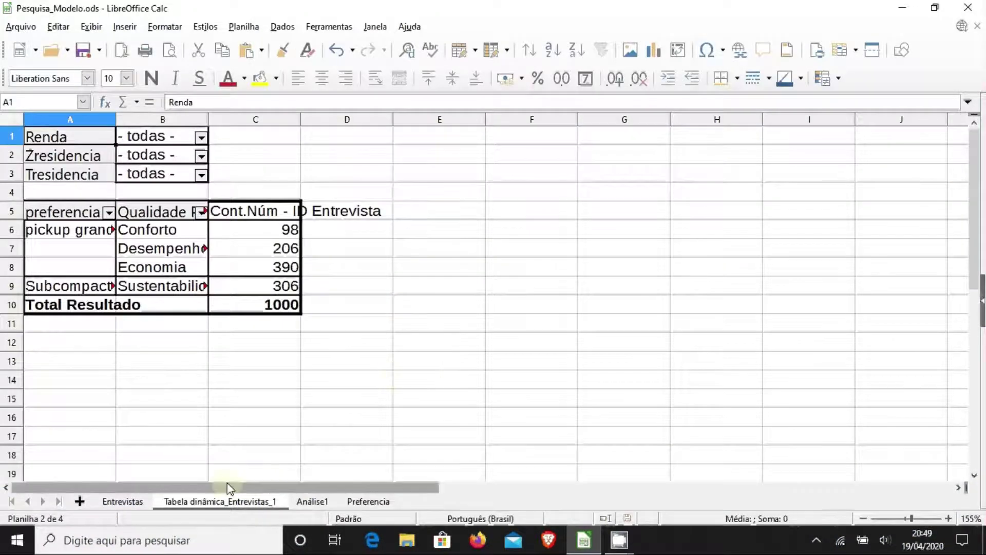
Rename the new pivot table sheet as An_Pickup_Diesel
{"action": "double_click", "coordinate": [224, 503]}
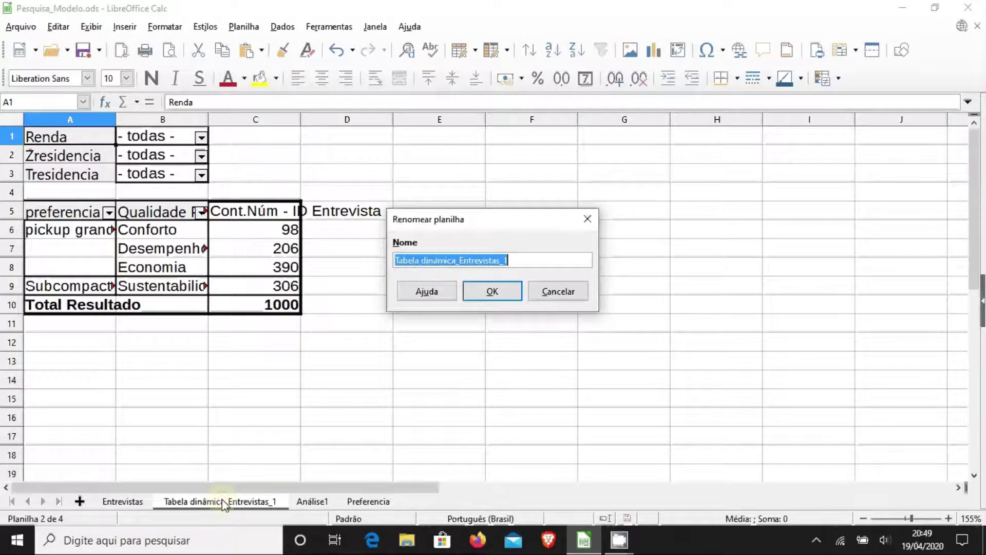
{"action": "type", "text": "An"}
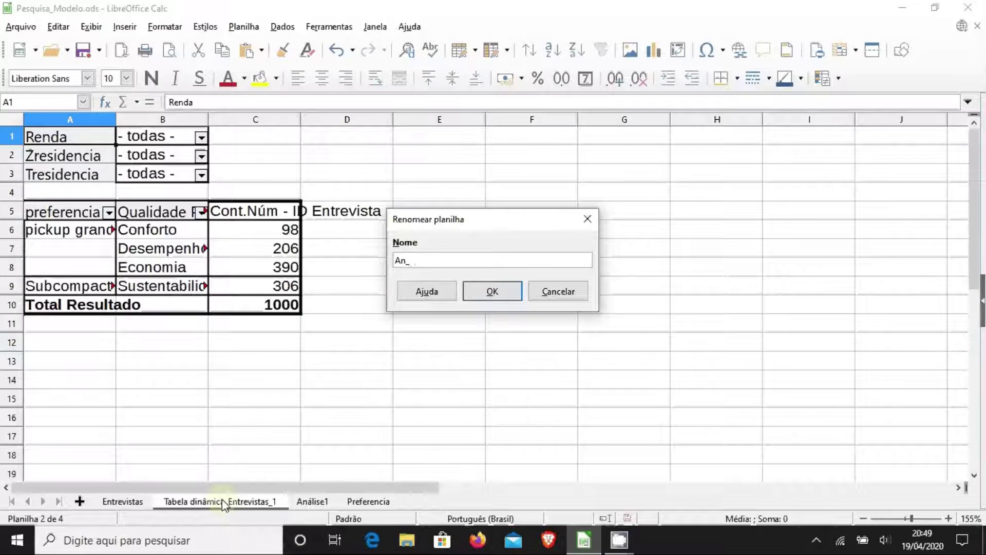
{"action": "type", "text": "_Pickup_Diesel"}
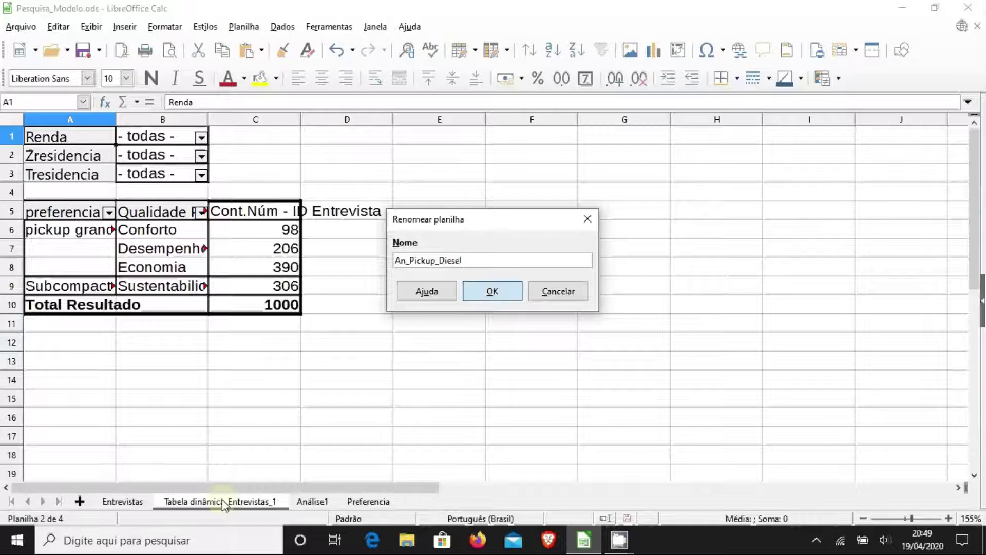
{"action": "key", "text": "Return"}
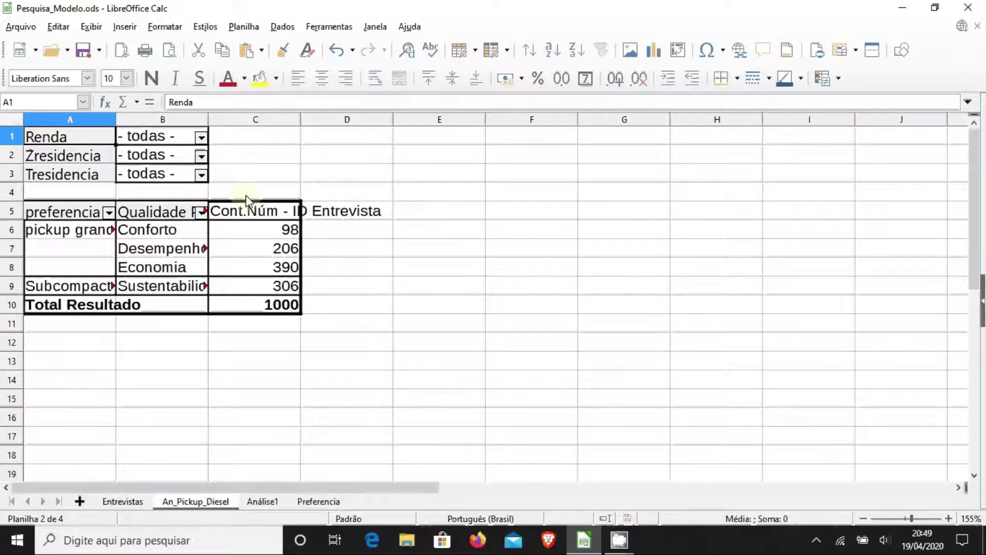
Fit the widths of columns A, B and C on the An_Pickup_Diesel sheet to their contents
{"action": "left_click_drag", "start_coordinate": [116, 120], "coordinate": [116, 119]}
{"action": "double_click", "coordinate": [116, 119]}
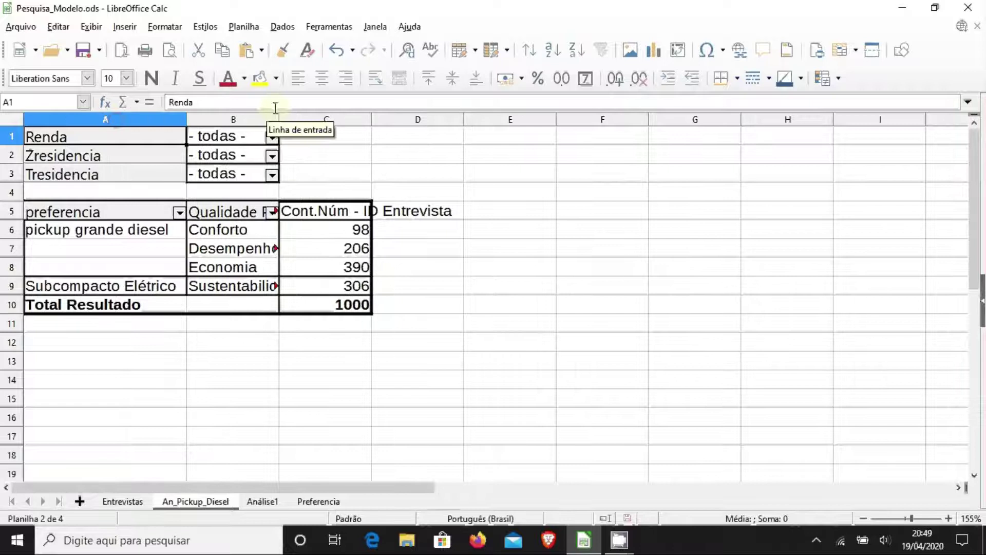
{"action": "double_click", "coordinate": [280, 119]}
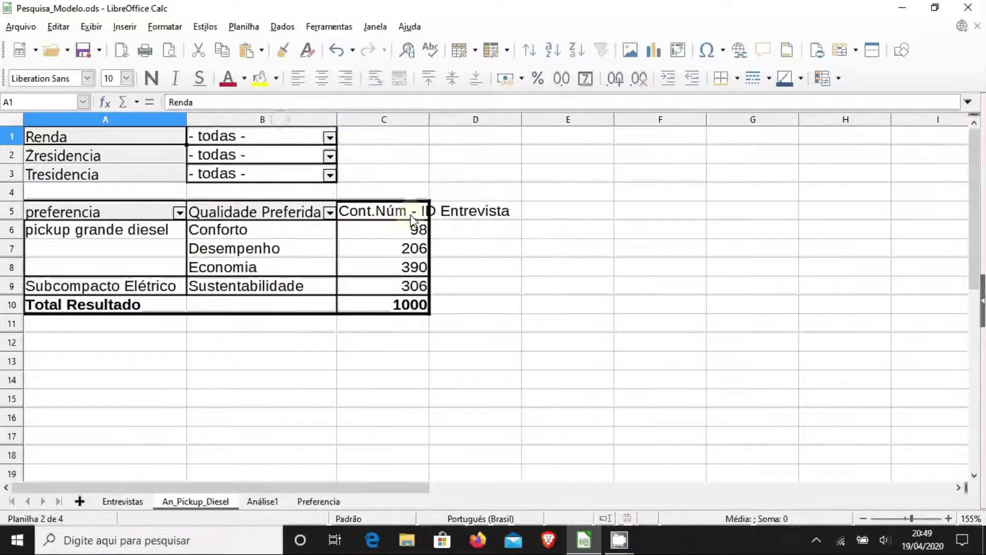
{"action": "left_click", "coordinate": [432, 123]}
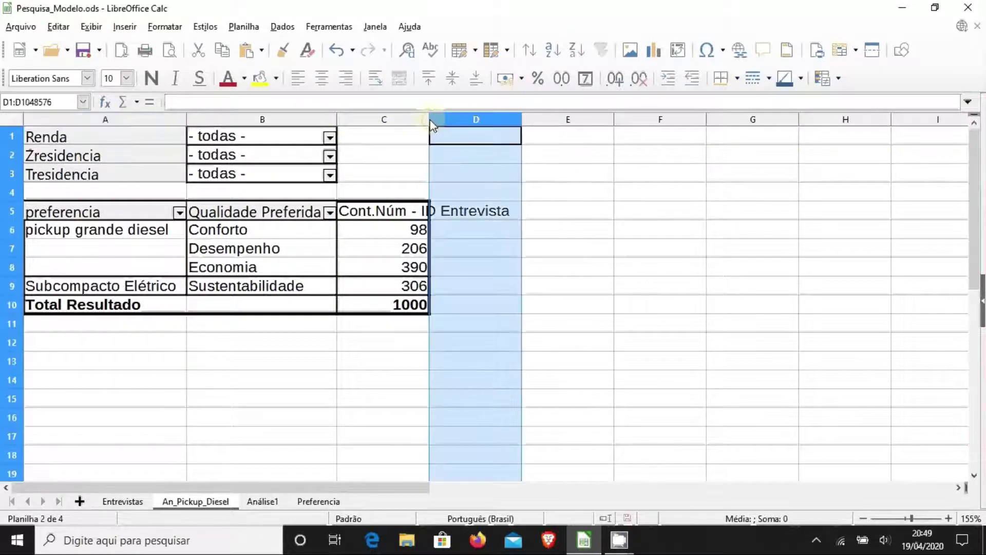
{"action": "left_click", "coordinate": [431, 122]}
{"action": "double_click", "coordinate": [431, 123]}
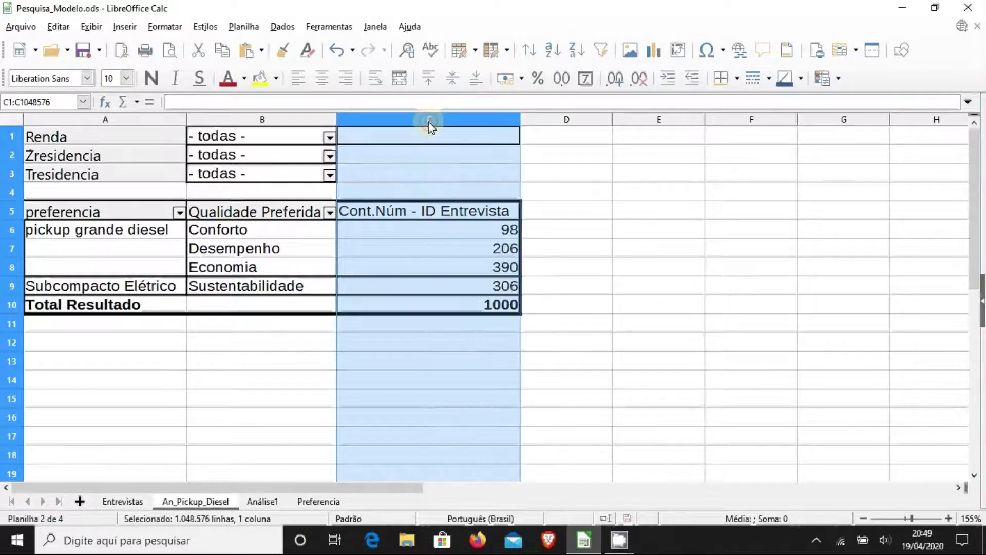
{"action": "left_click", "coordinate": [495, 285]}
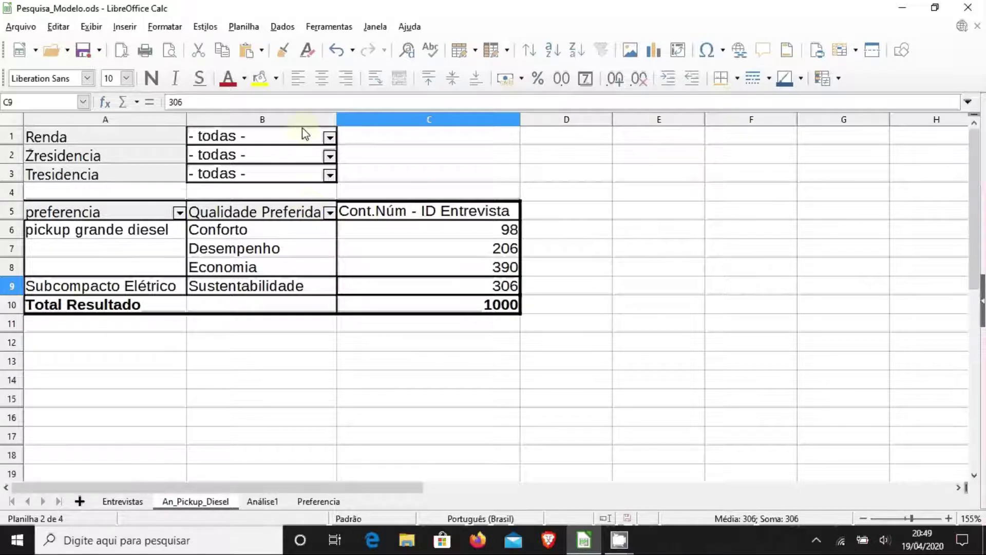
Filter the An_Pickup_Diesel pivot table by Renda to include only the >10000 income group
{"action": "left_click", "coordinate": [180, 214]}
{"action": "left_click", "coordinate": [491, 179]}
{"action": "left_click", "coordinate": [328, 138]}
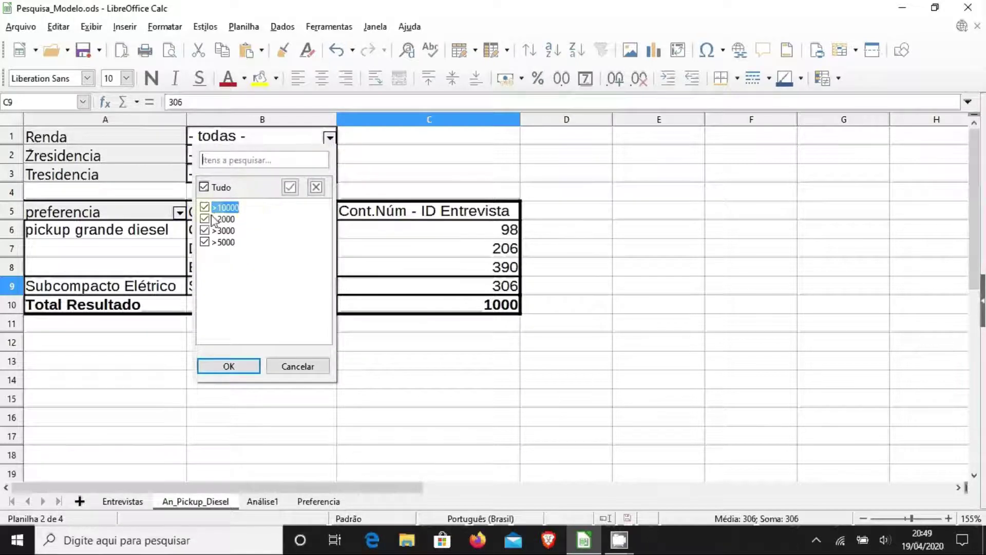
{"action": "left_click", "coordinate": [206, 230]}
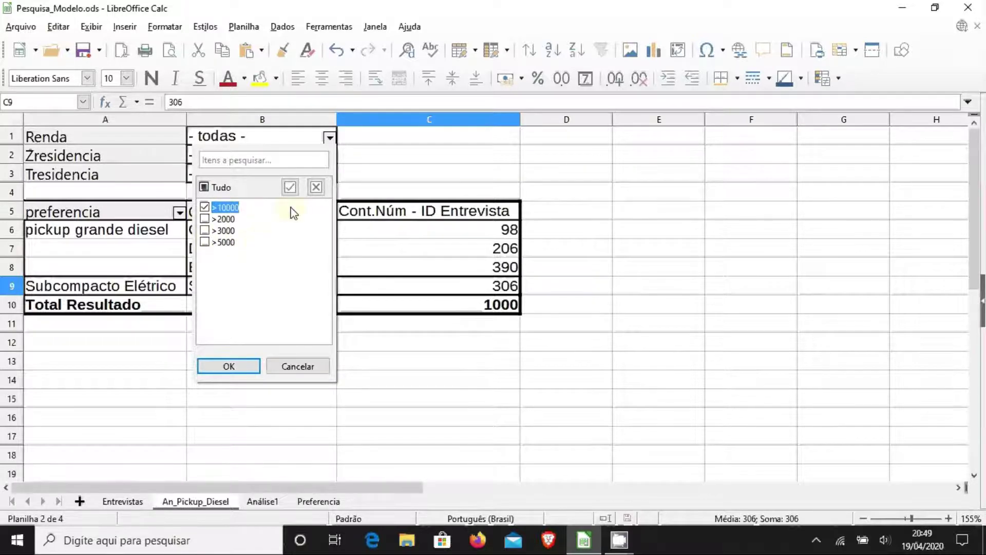
{"action": "left_click", "coordinate": [222, 368]}
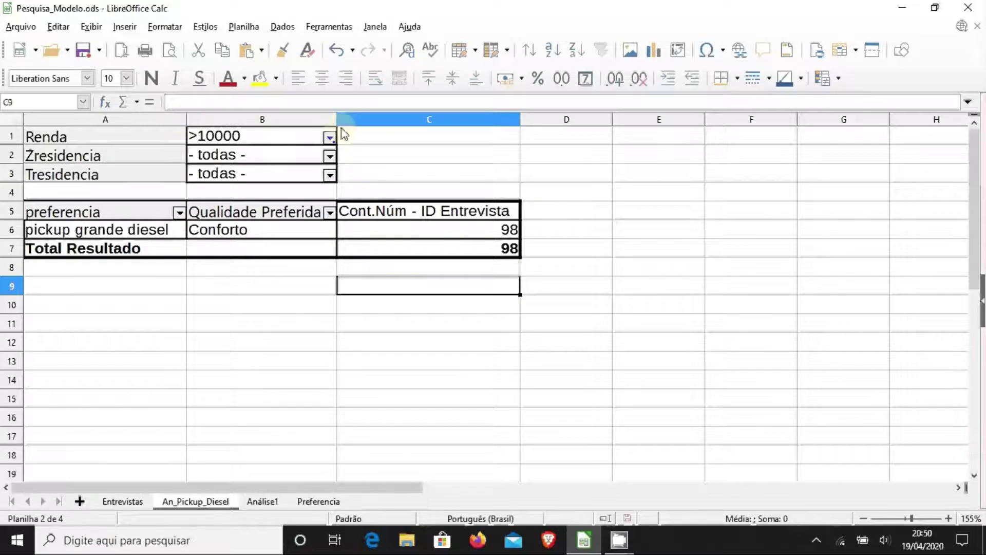
Filter the pivot table by Tresidencia to include only casa, and check the interview count against the total
{"action": "left_click", "coordinate": [330, 176]}
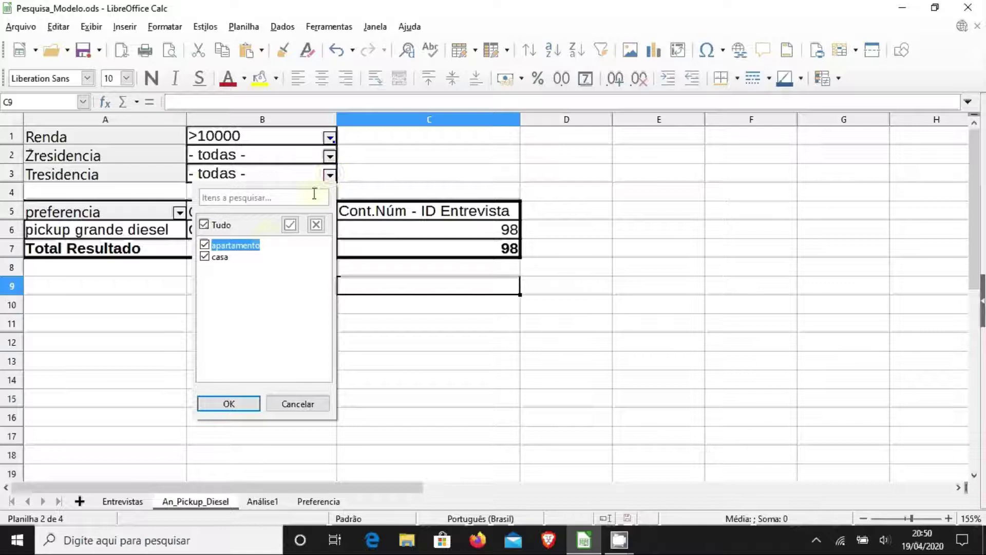
{"action": "left_click", "coordinate": [205, 245]}
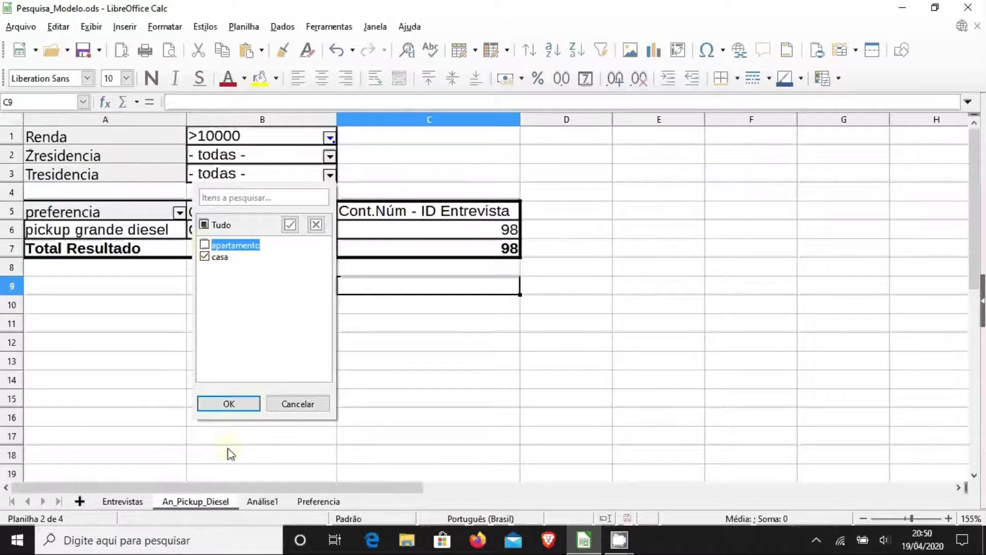
{"action": "left_click", "coordinate": [229, 405]}
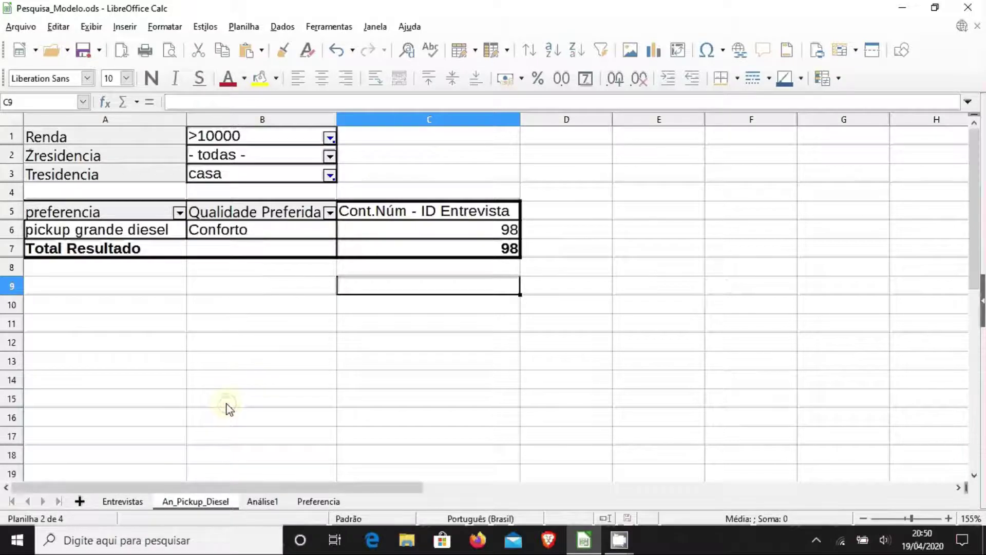
{"action": "left_click", "coordinate": [440, 361]}
{"action": "left_click_drag", "start_coordinate": [484, 232], "coordinate": [486, 251]}
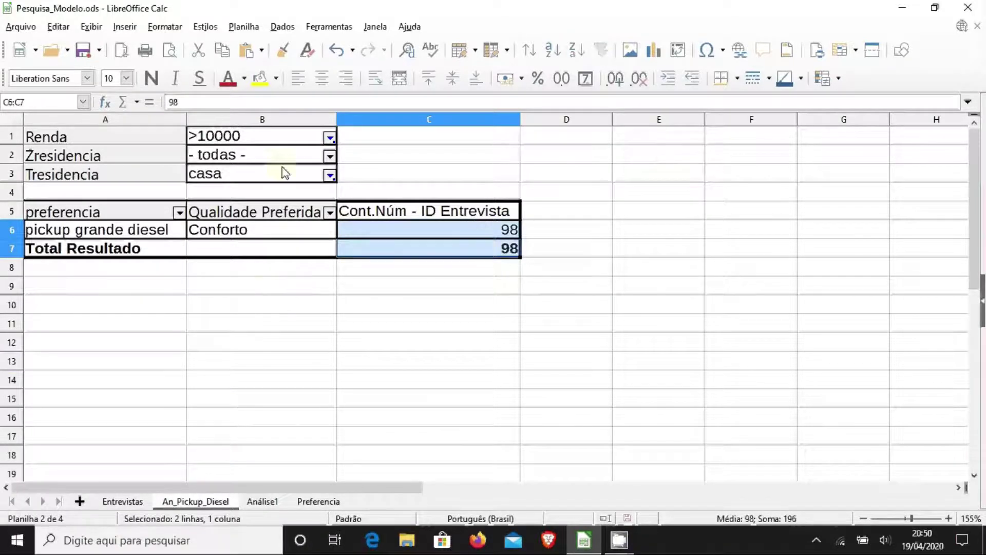
{"action": "left_click", "coordinate": [411, 174]}
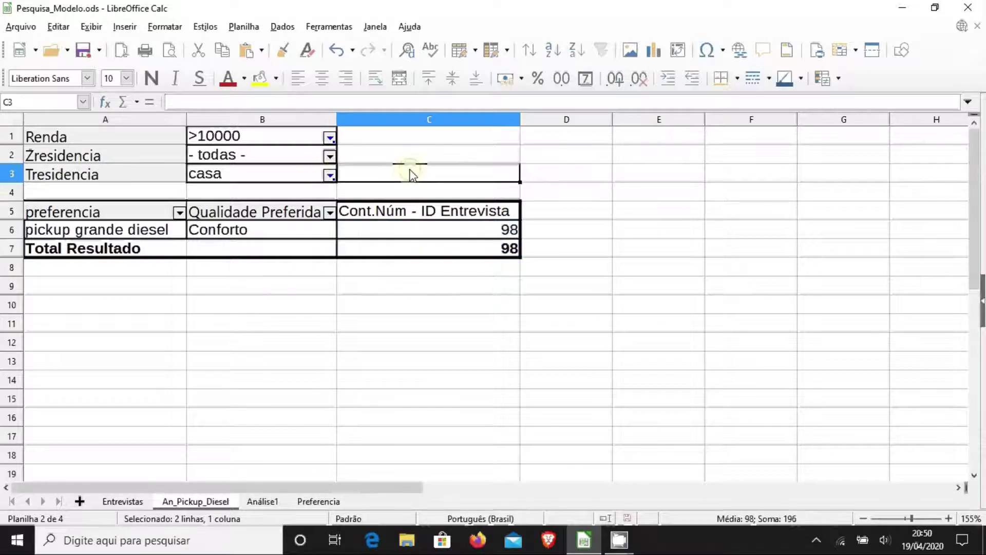
Filter the pivot table by Zresidencia to include only Rural
{"action": "left_click", "coordinate": [329, 156]}
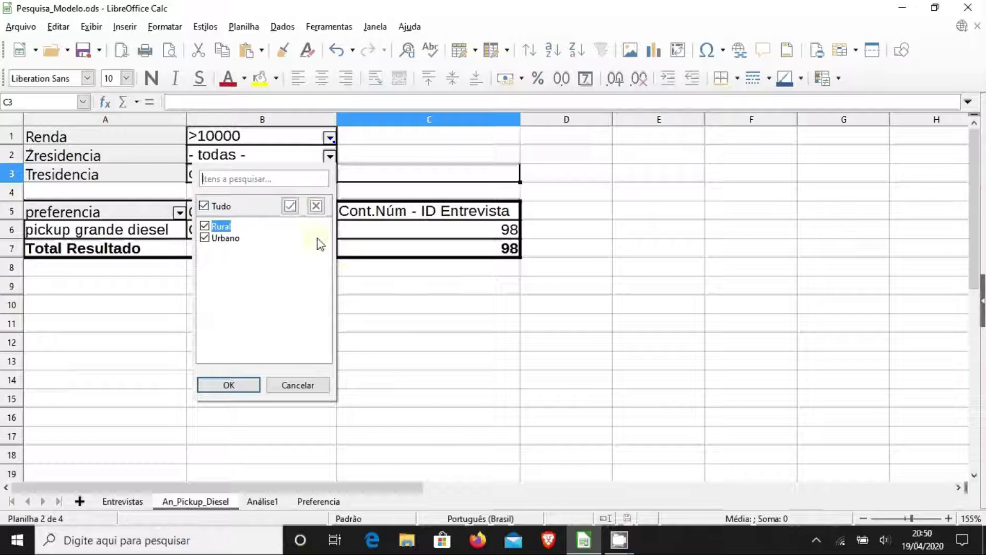
{"action": "left_click", "coordinate": [205, 238]}
{"action": "left_click", "coordinate": [237, 385]}
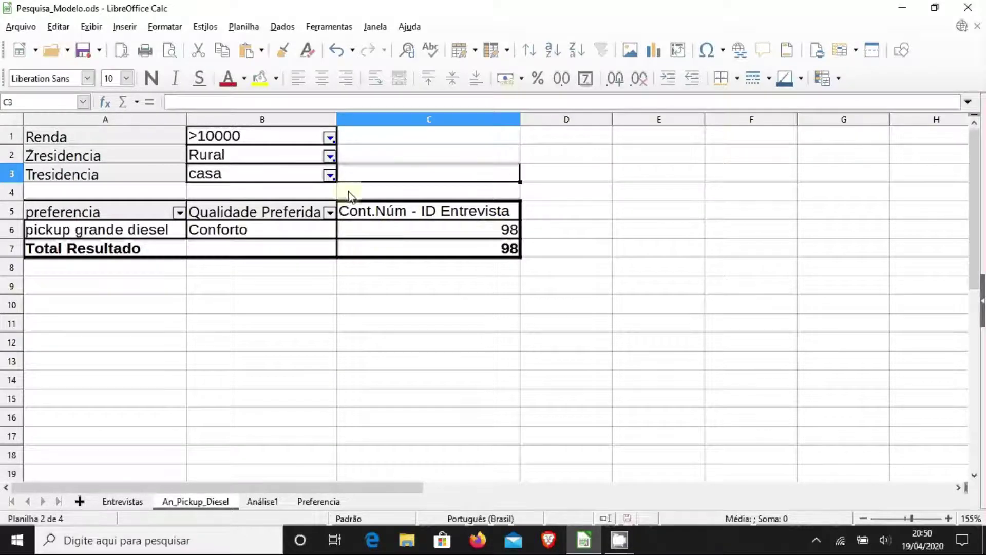
Switch the Zresidencia filter to include only Urbano
{"action": "left_click", "coordinate": [330, 157]}
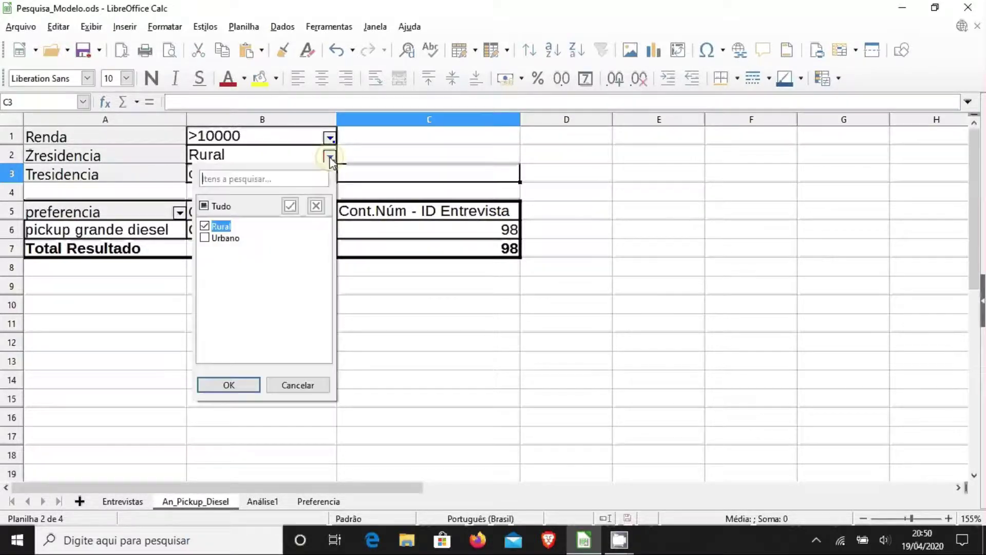
{"action": "left_click", "coordinate": [204, 240]}
{"action": "left_click", "coordinate": [227, 386]}
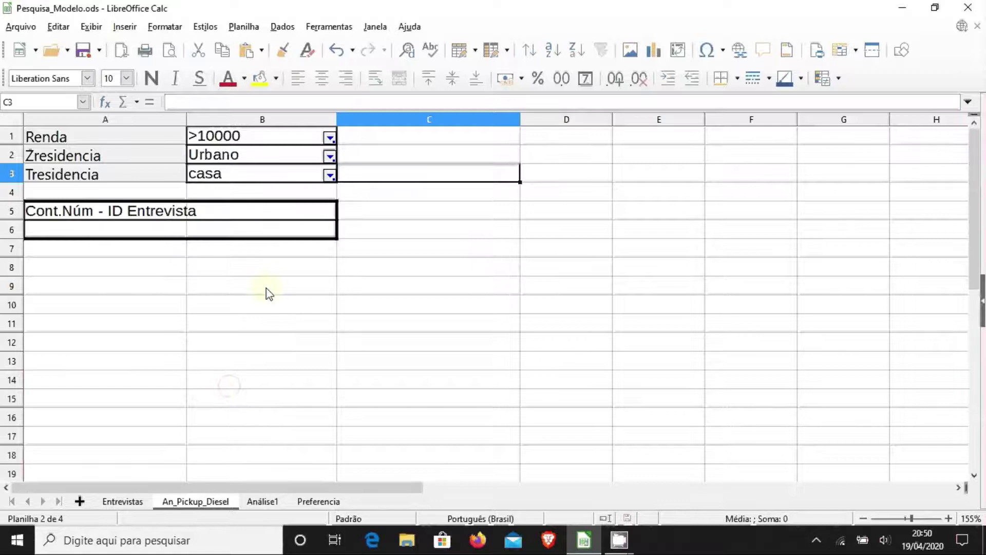
Reset the Zresidencia filter to include both Rural and Urbano
{"action": "left_click", "coordinate": [330, 157]}
{"action": "left_click", "coordinate": [205, 226]}
{"action": "left_click", "coordinate": [231, 384]}
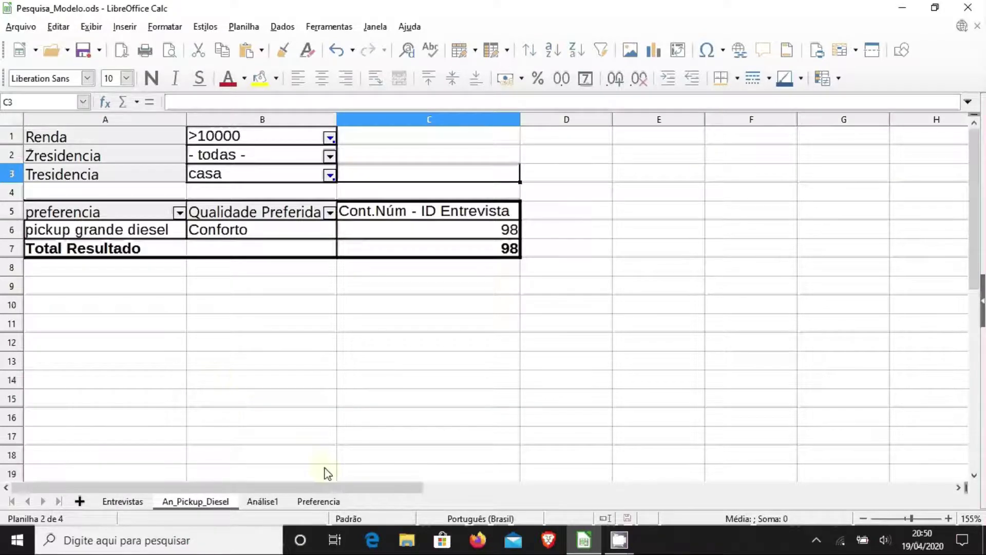
Narrow the empty column D beside the pivot table and check the Conforto interview count against the total
{"action": "left_click", "coordinate": [338, 380]}
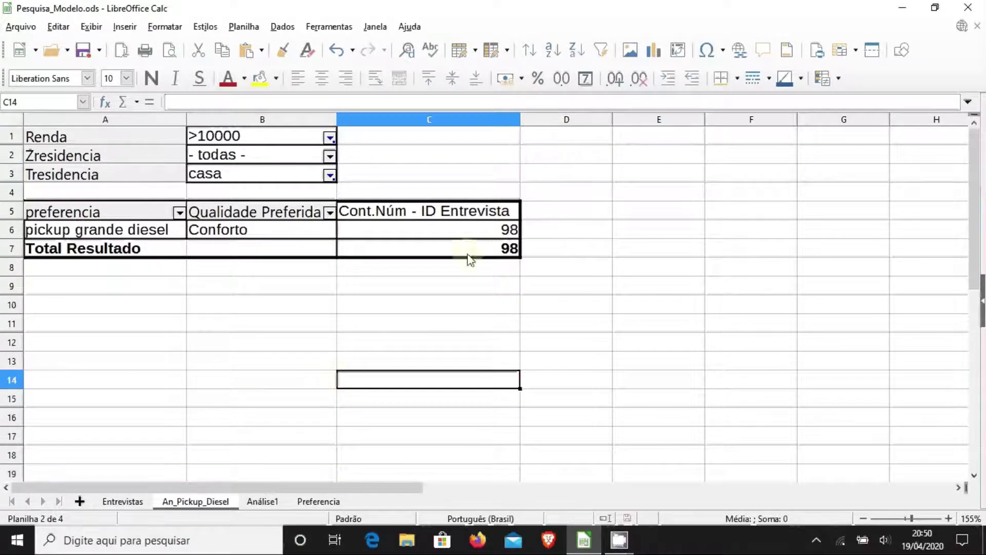
{"action": "left_click", "coordinate": [473, 231]}
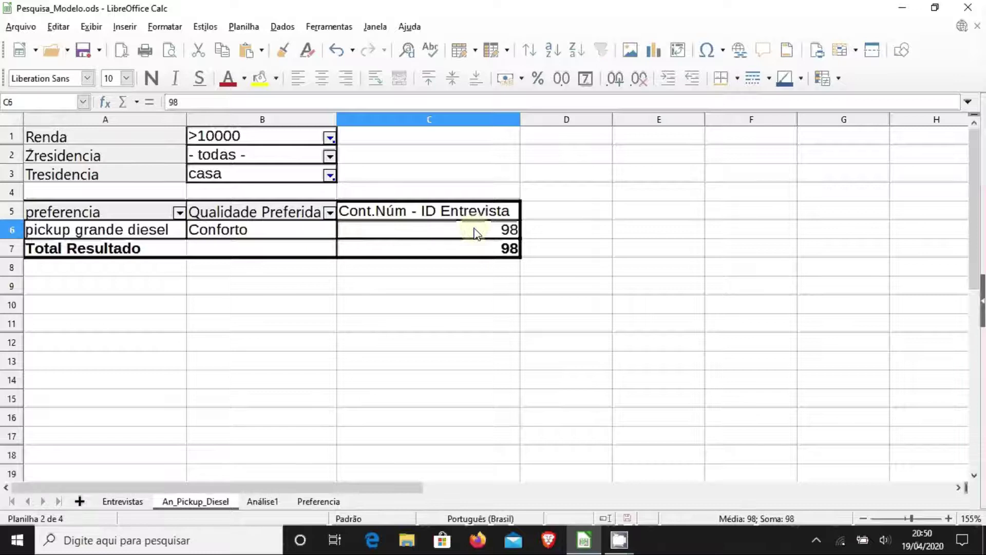
{"action": "left_click", "coordinate": [572, 230]}
{"action": "left_click", "coordinate": [301, 339]}
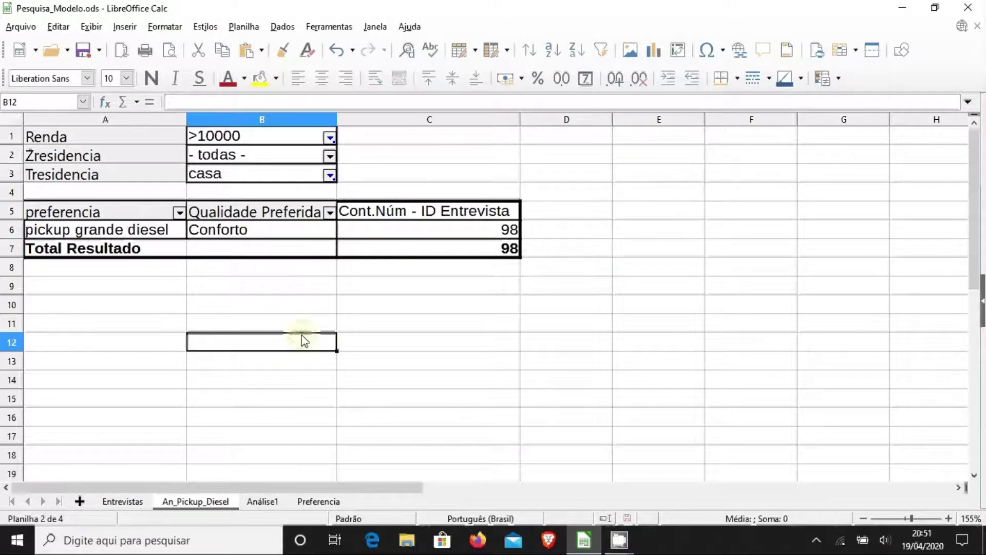
{"action": "left_click_drag", "start_coordinate": [612, 119], "coordinate": [536, 120]}
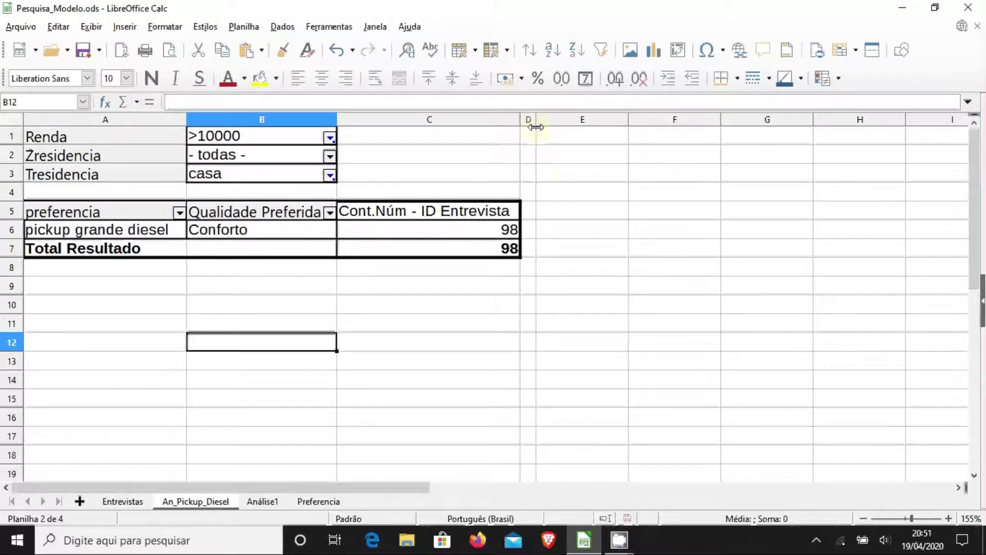
{"action": "left_click", "coordinate": [486, 237]}
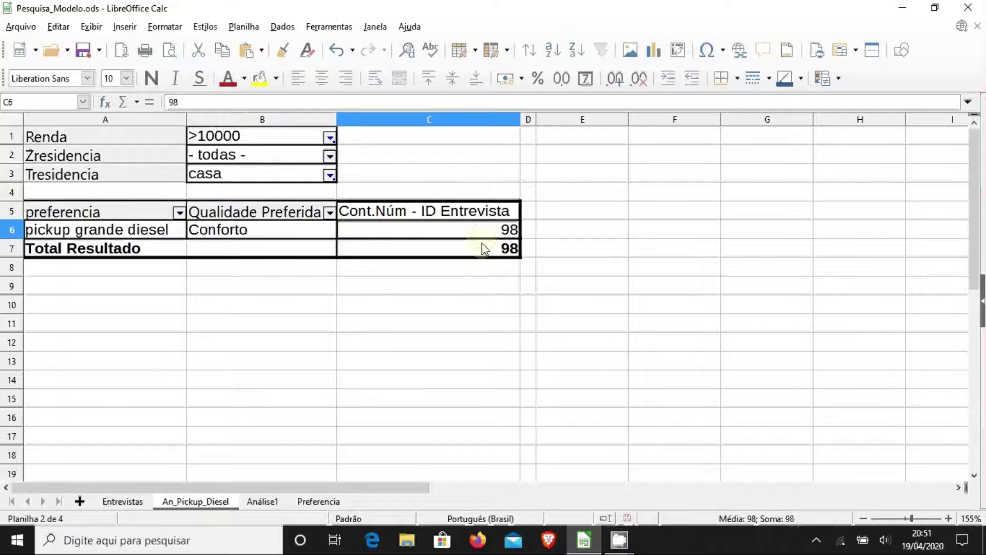
{"action": "left_click", "coordinate": [484, 250]}
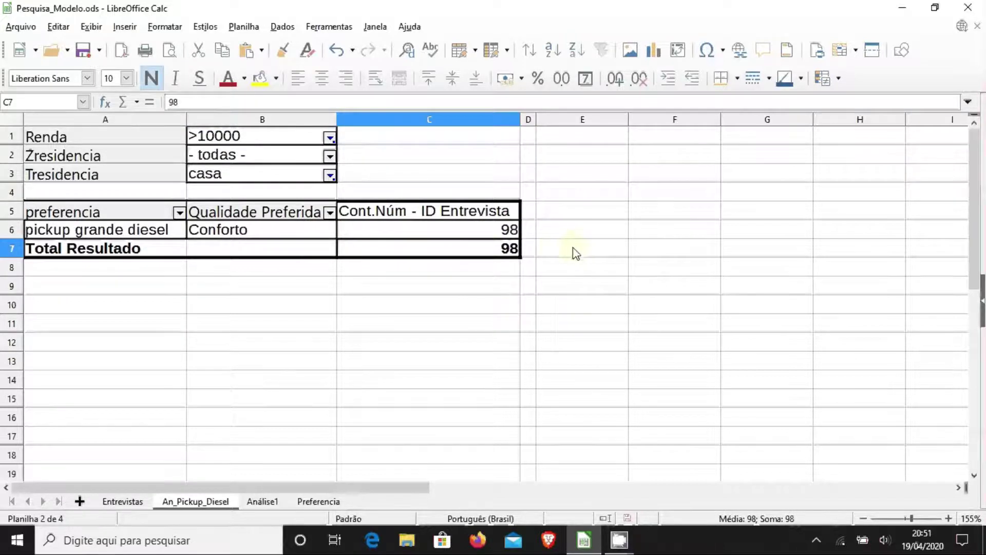
{"action": "left_click", "coordinate": [575, 229]}
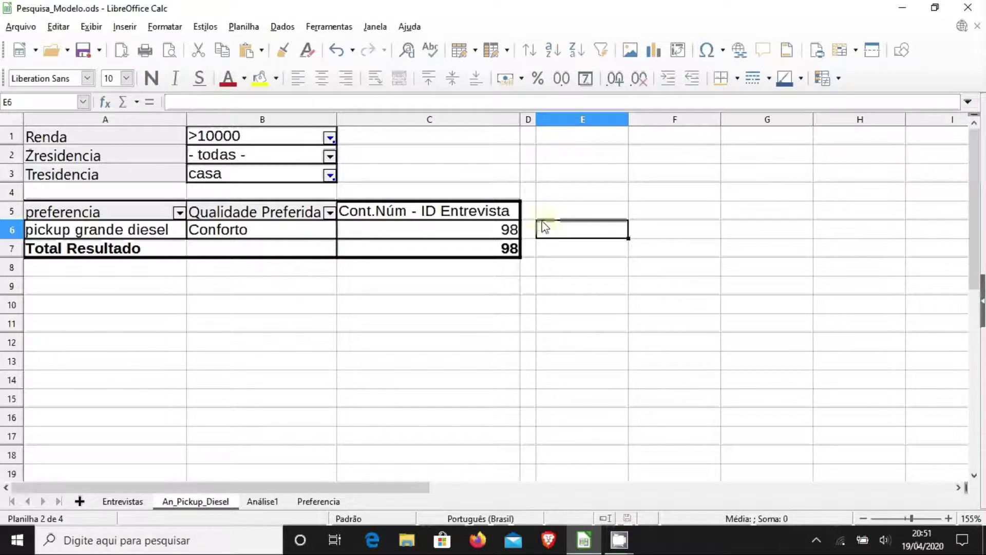
Start a pivot table from the Entrevistas sheet's data, with ID Entrevista as a data field using the Contagem function
{"action": "left_click", "coordinate": [108, 501]}
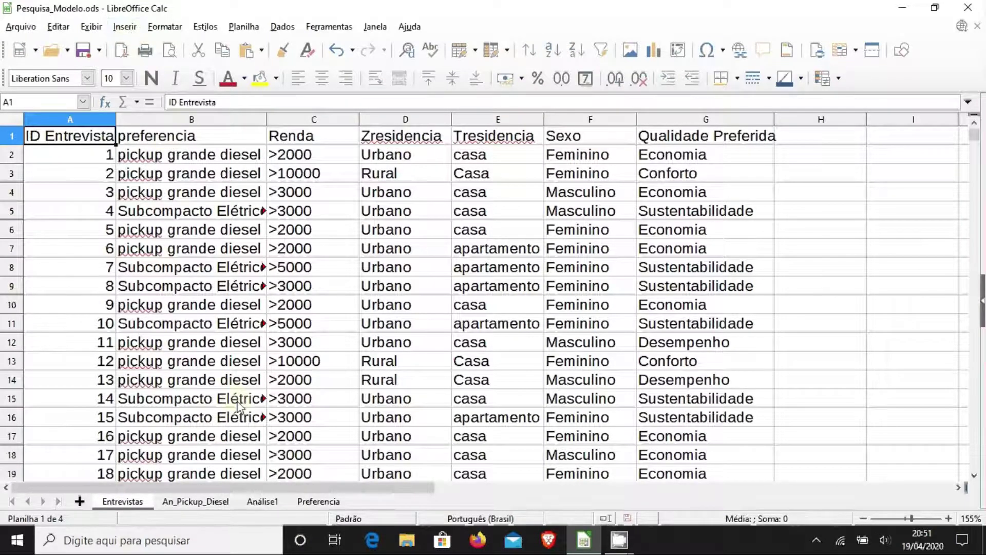
{"action": "left_click", "coordinate": [203, 502]}
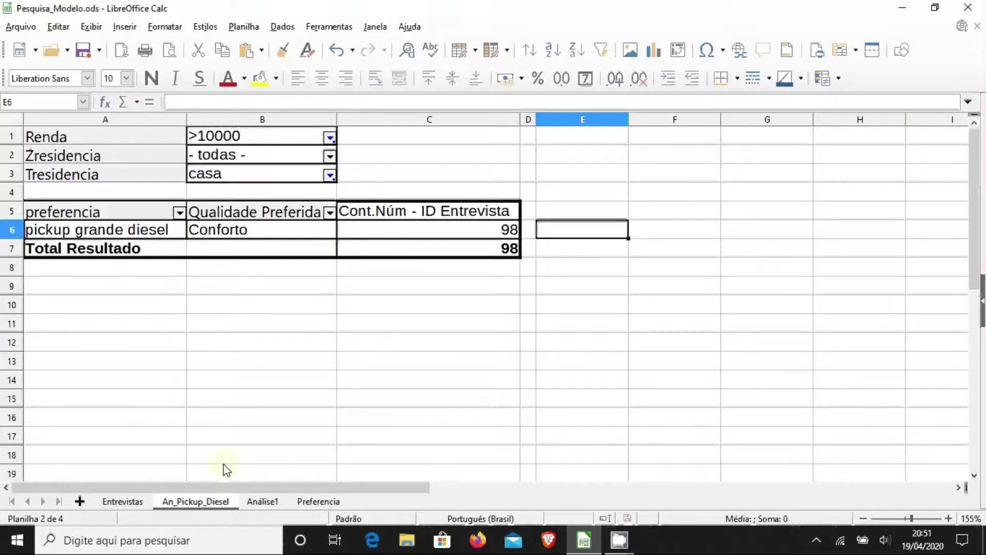
{"action": "left_click", "coordinate": [121, 501]}
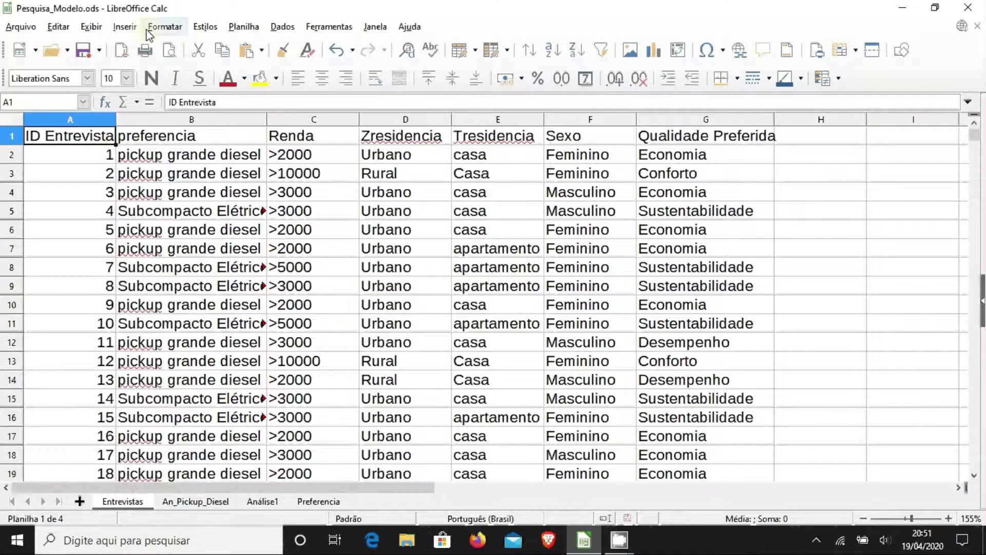
{"action": "left_click", "coordinate": [124, 26]}
{"action": "mouse_move", "coordinate": [164, 26]}
{"action": "mouse_move", "coordinate": [125, 26]}
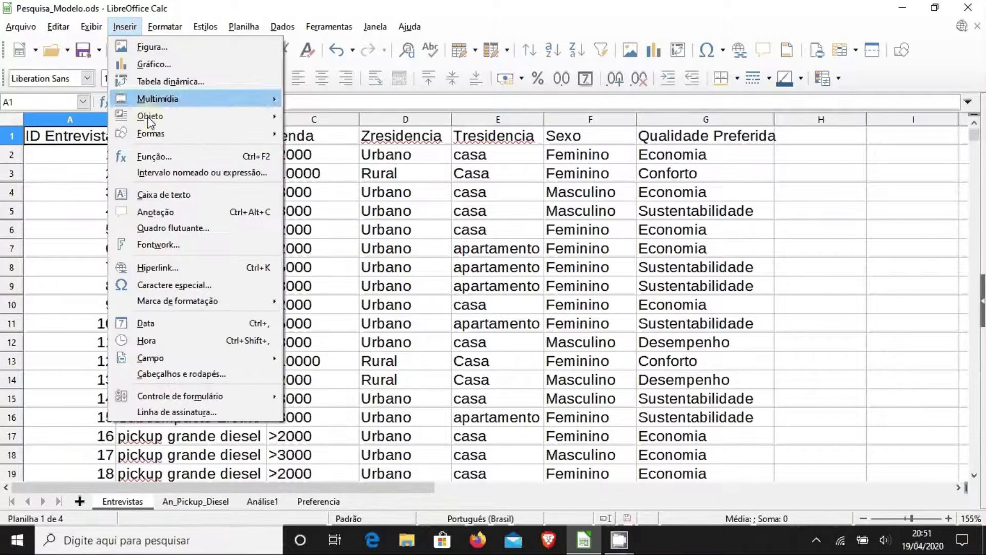
{"action": "left_click", "coordinate": [170, 81]}
{"action": "left_click", "coordinate": [503, 308]}
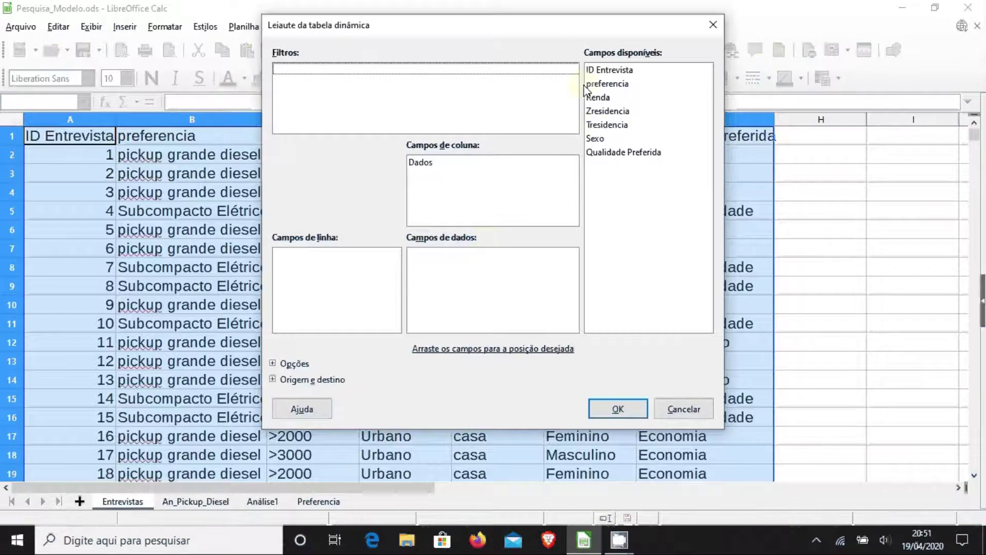
{"action": "left_click_drag", "start_coordinate": [613, 75], "coordinate": [506, 279]}
{"action": "double_click", "coordinate": [449, 257]}
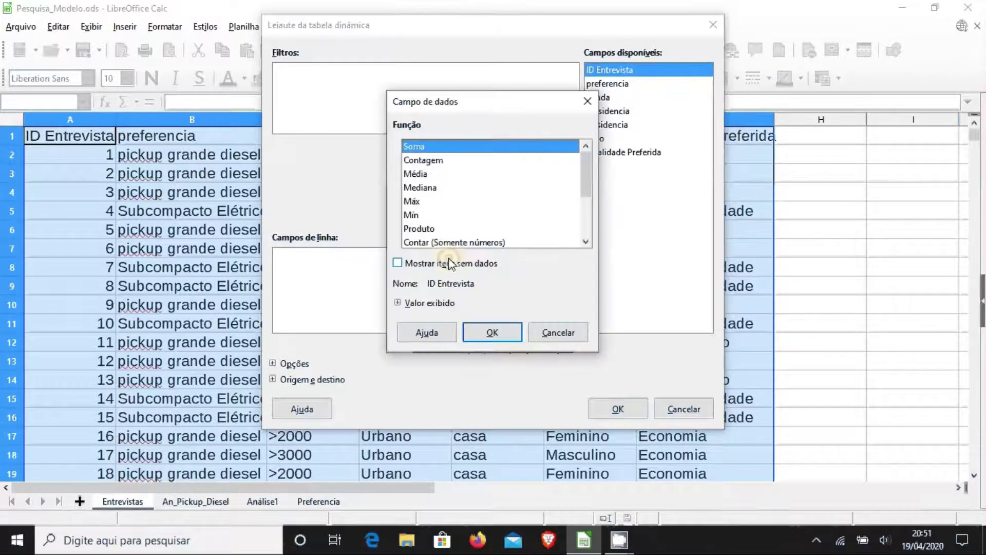
{"action": "left_click", "coordinate": [423, 161]}
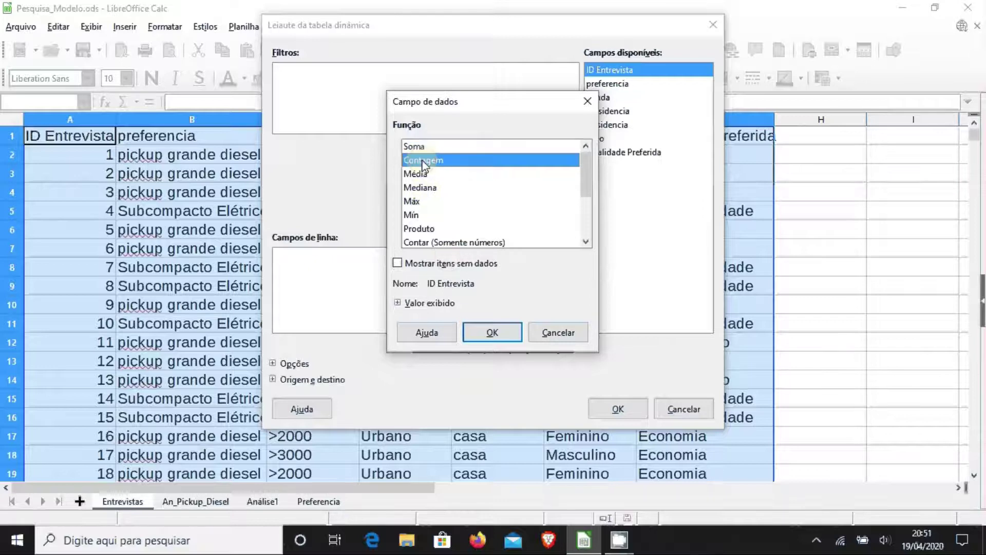
{"action": "left_click", "coordinate": [492, 332]}
Add preferencia and Qualidade Preferida as row fields and Renda, Zresidencia and Tresidencia as filters, and create the pivot table
{"action": "left_click_drag", "start_coordinate": [610, 84], "coordinate": [316, 262]}
{"action": "left_click_drag", "start_coordinate": [624, 152], "coordinate": [336, 299]}
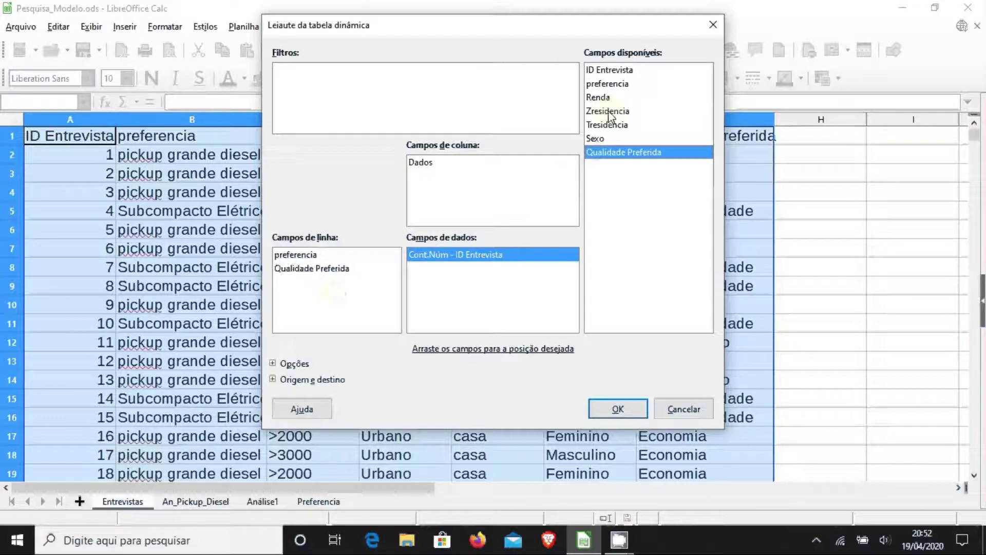
{"action": "left_click_drag", "start_coordinate": [598, 101], "coordinate": [344, 112]}
{"action": "left_click_drag", "start_coordinate": [608, 113], "coordinate": [381, 101]}
{"action": "left_click_drag", "start_coordinate": [612, 124], "coordinate": [325, 103]}
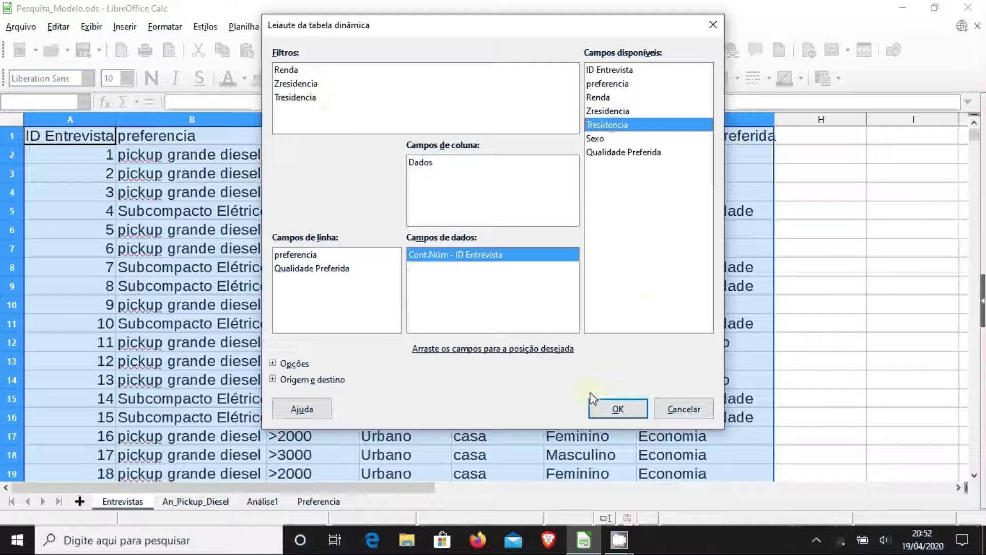
{"action": "left_click", "coordinate": [617, 409]}
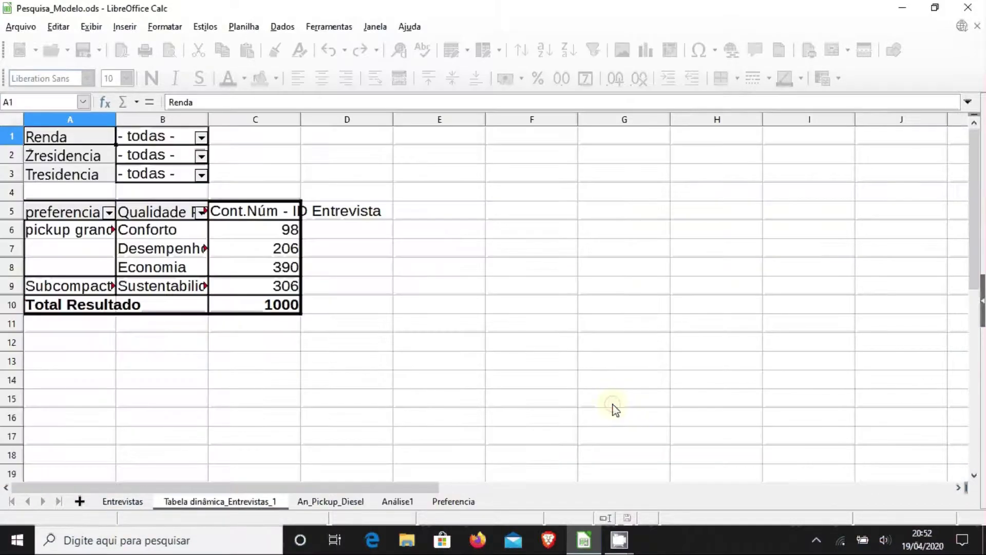
Fit the widths of columns A, B and C to the pivot table's contents
{"action": "left_click_drag", "start_coordinate": [117, 120], "coordinate": [117, 120]}
{"action": "double_click", "coordinate": [116, 120]}
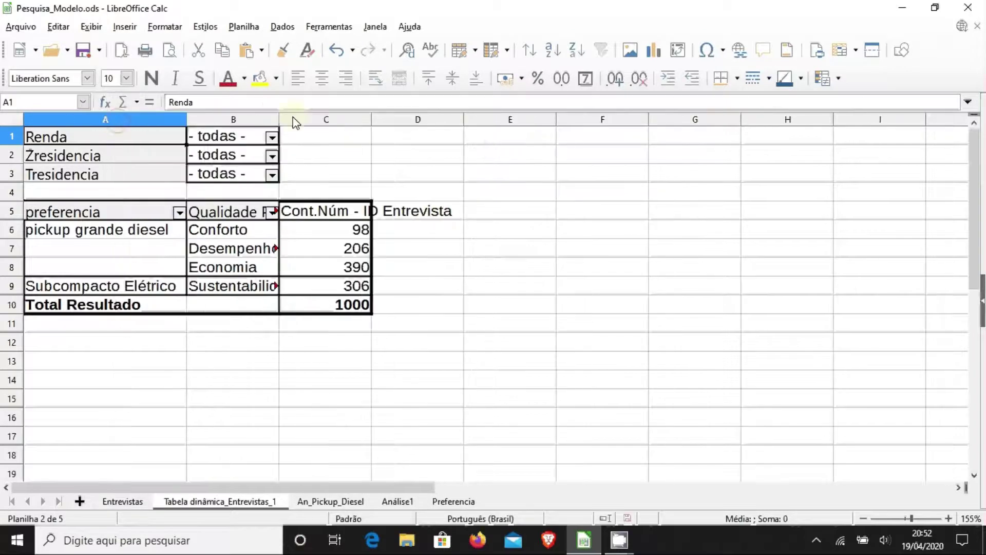
{"action": "double_click", "coordinate": [278, 120]}
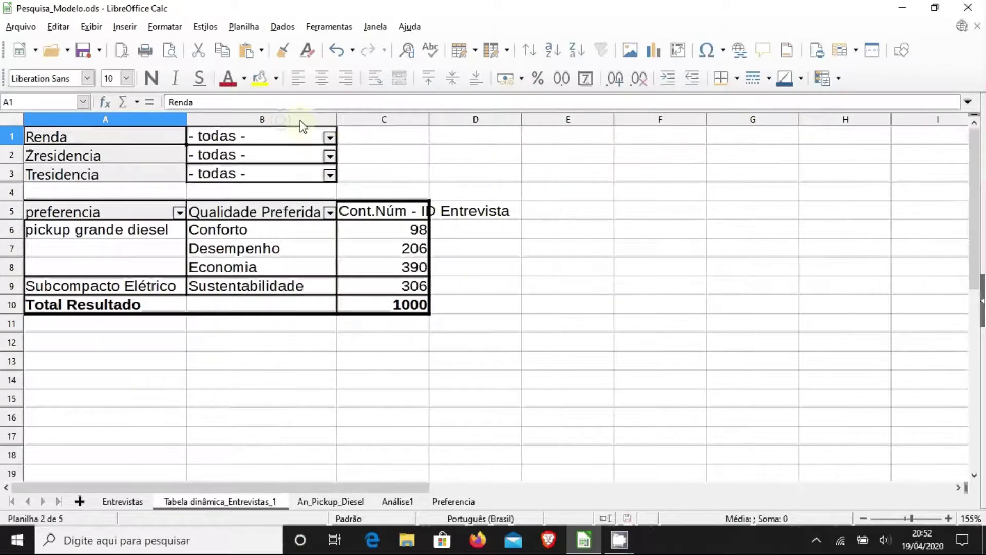
{"action": "double_click", "coordinate": [429, 120]}
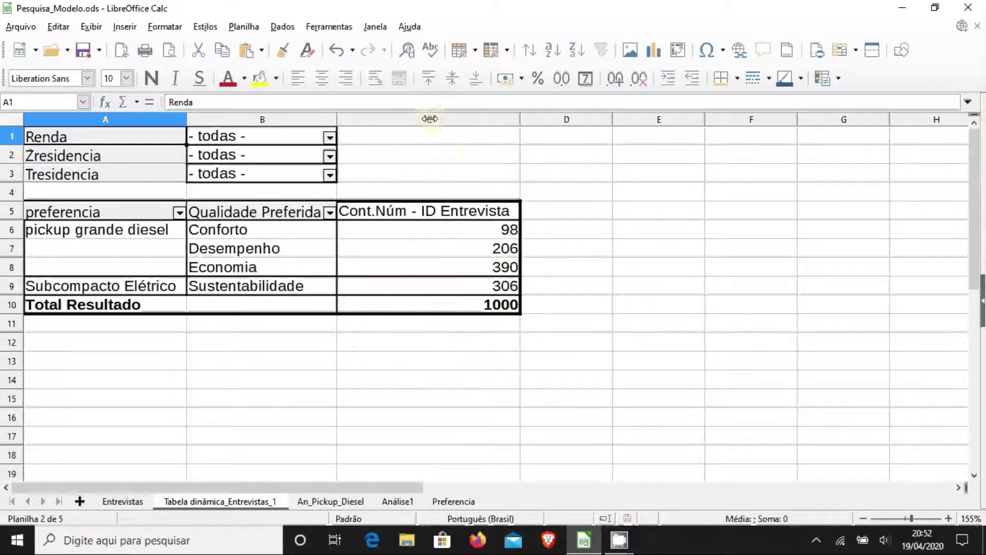
Rename the new pivot table sheet as Sub_Eletrico
{"action": "double_click", "coordinate": [211, 502]}
{"action": "type", "text": "Sub_Eletrico"}
{"action": "key", "text": "Return"}
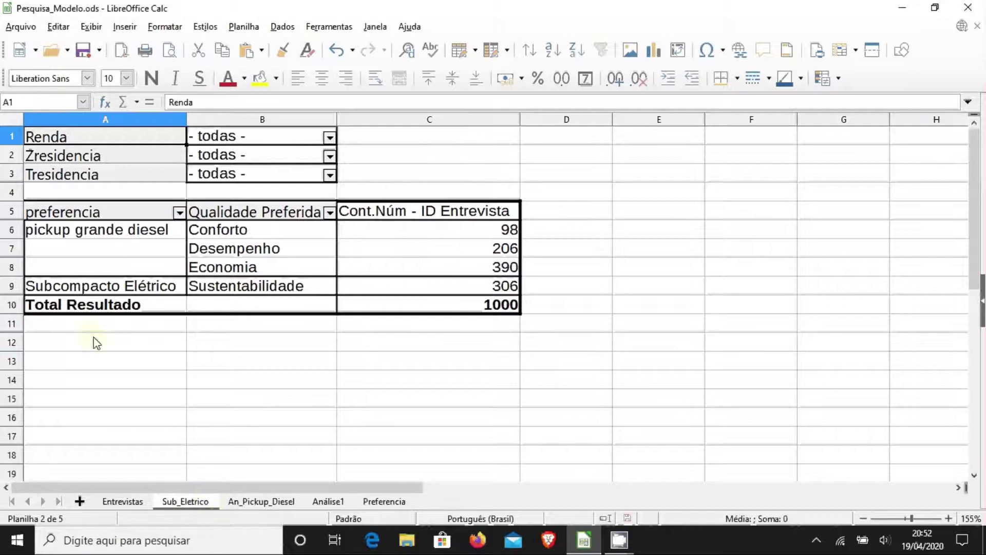
{"action": "left_click", "coordinate": [505, 379]}
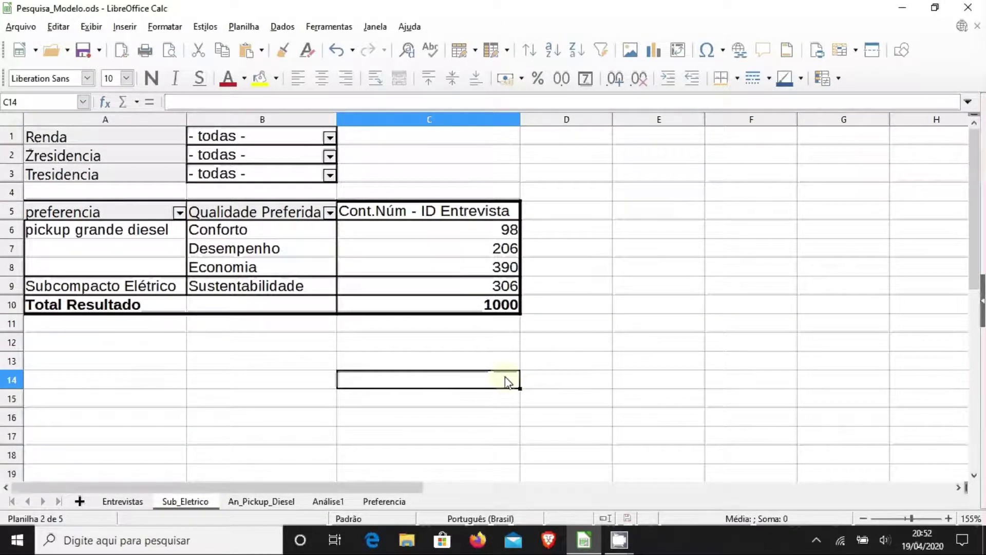
Filter the pivot table by Renda to exclude the >2000 income bracket
{"action": "left_click", "coordinate": [331, 141]}
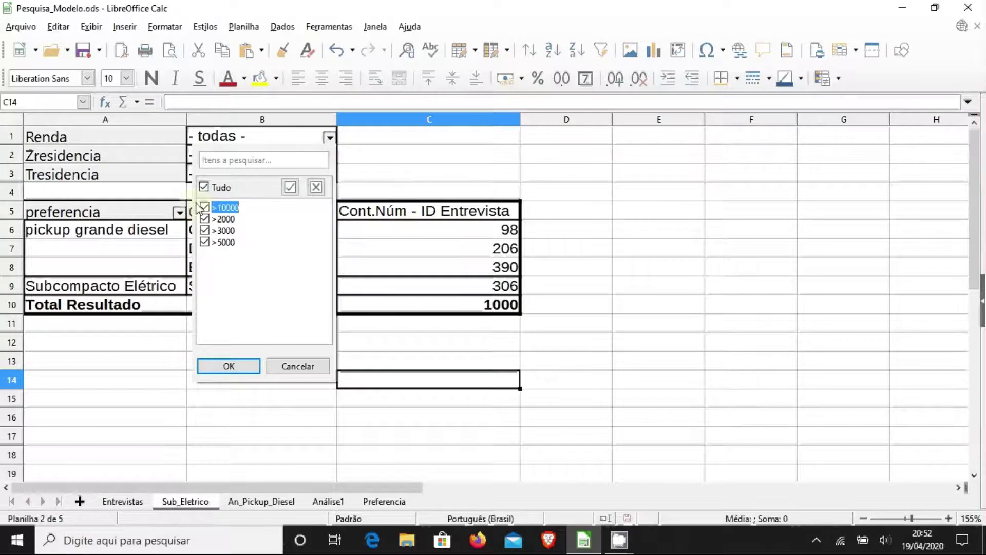
{"action": "left_click", "coordinate": [204, 219]}
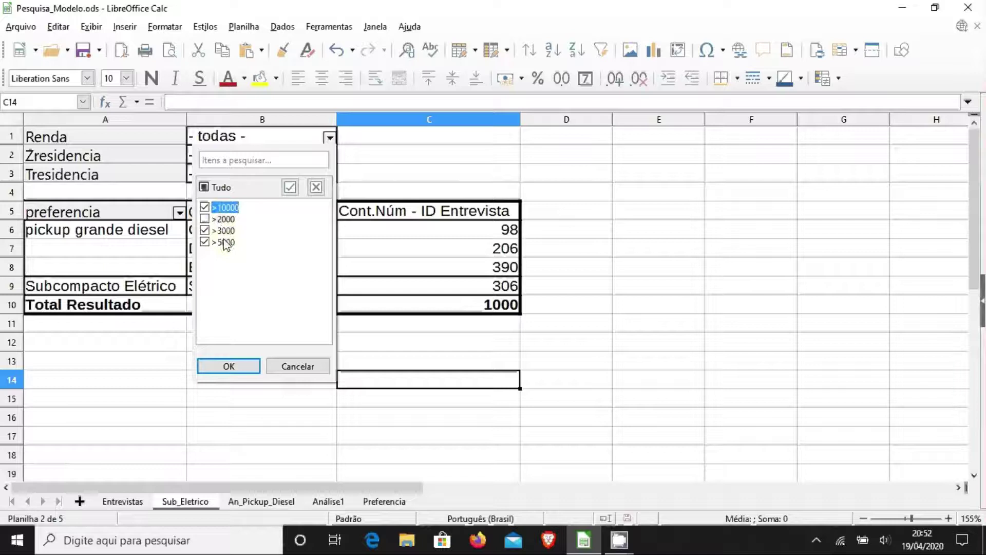
{"action": "left_click", "coordinate": [235, 366]}
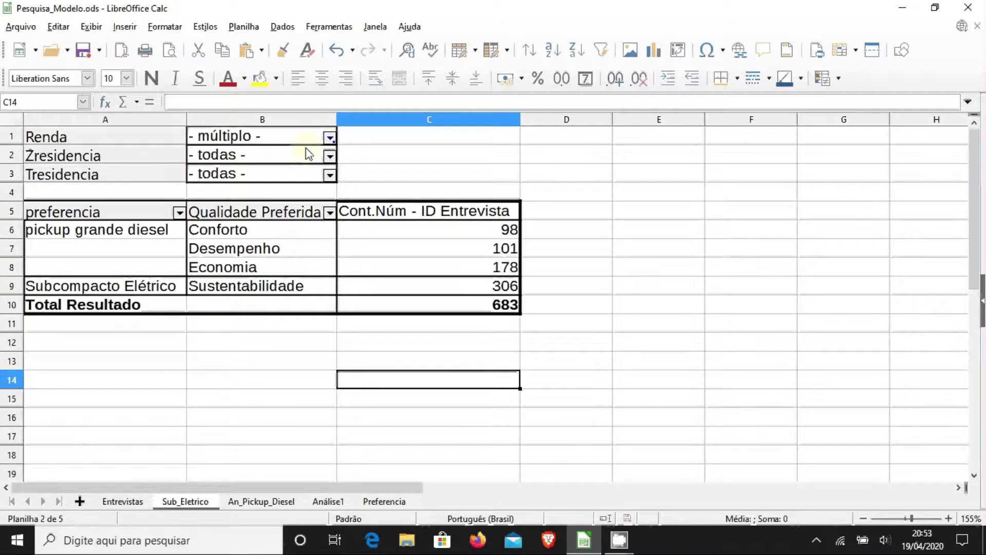
Filter the pivot table by Zresidencia to include only Urbano
{"action": "left_click", "coordinate": [329, 156]}
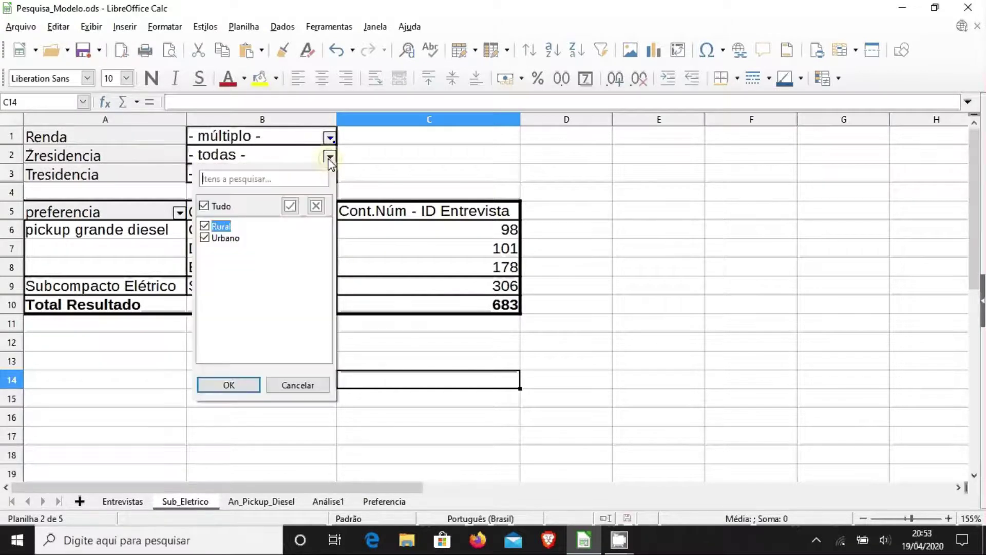
{"action": "left_click", "coordinate": [205, 227]}
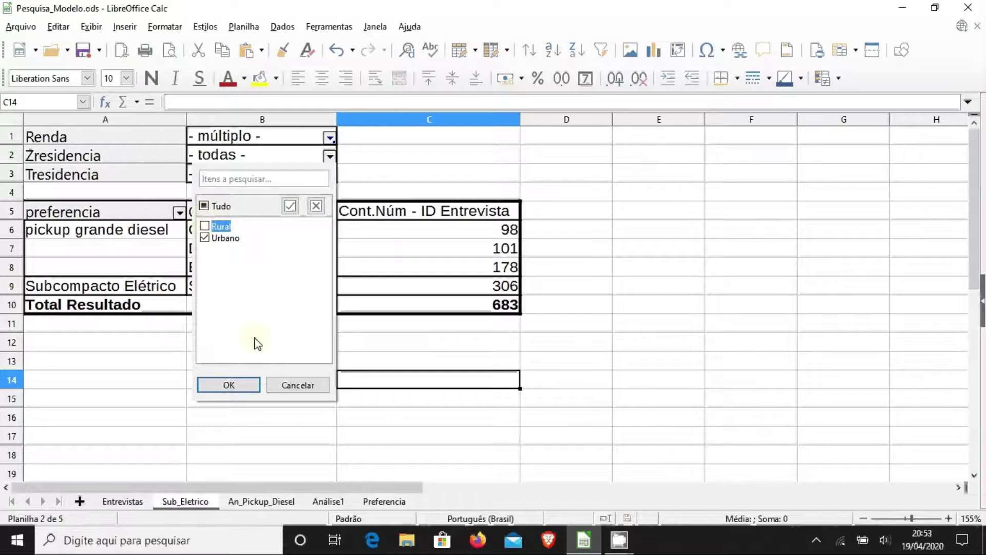
{"action": "left_click", "coordinate": [236, 390]}
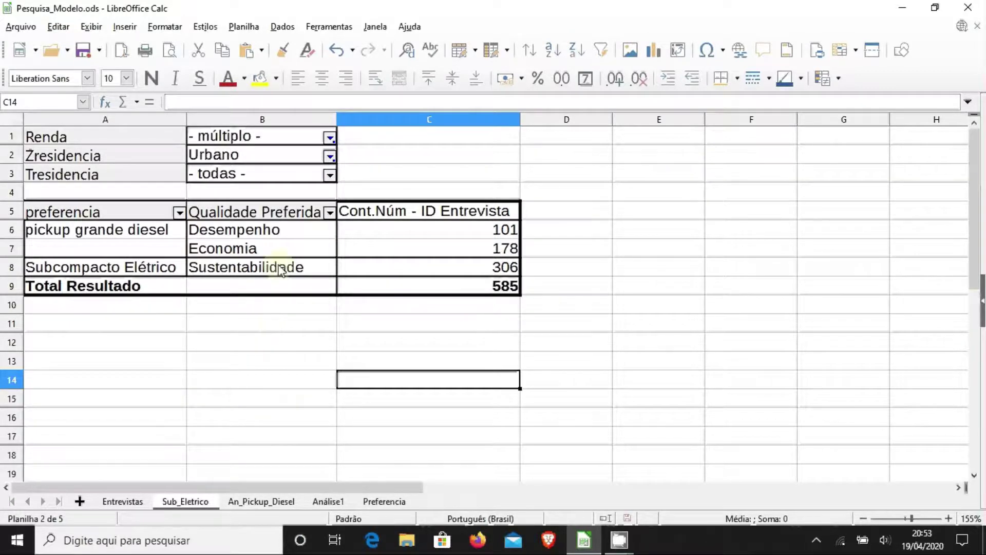
Filter the pivot table by Tresidencia to include only apartamento
{"action": "left_click", "coordinate": [329, 175]}
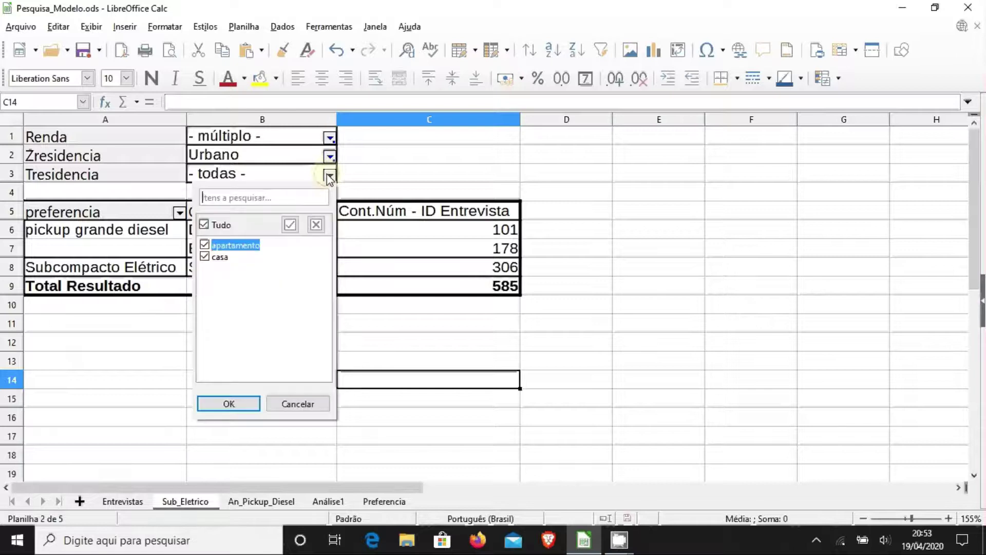
{"action": "left_click", "coordinate": [215, 258]}
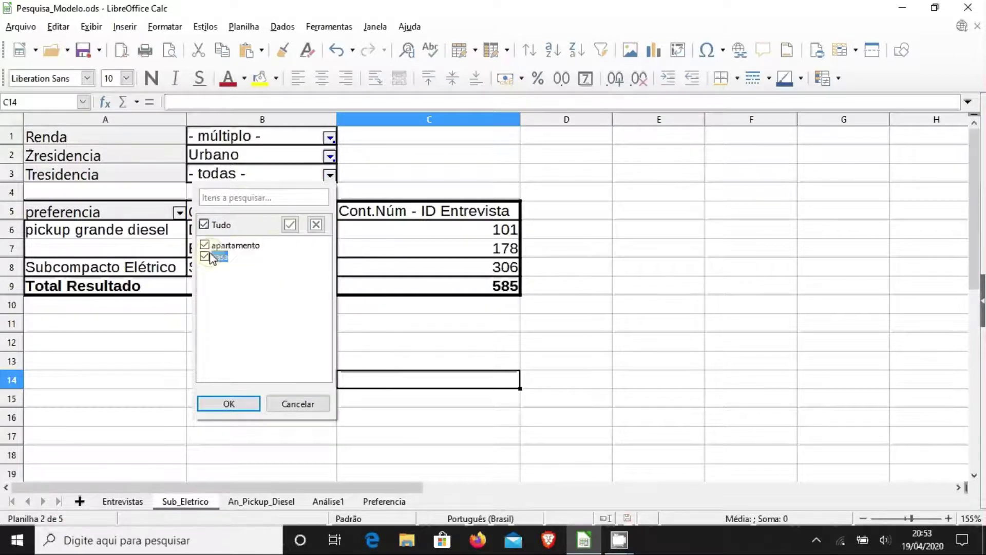
{"action": "left_click", "coordinate": [205, 257]}
{"action": "left_click", "coordinate": [242, 405]}
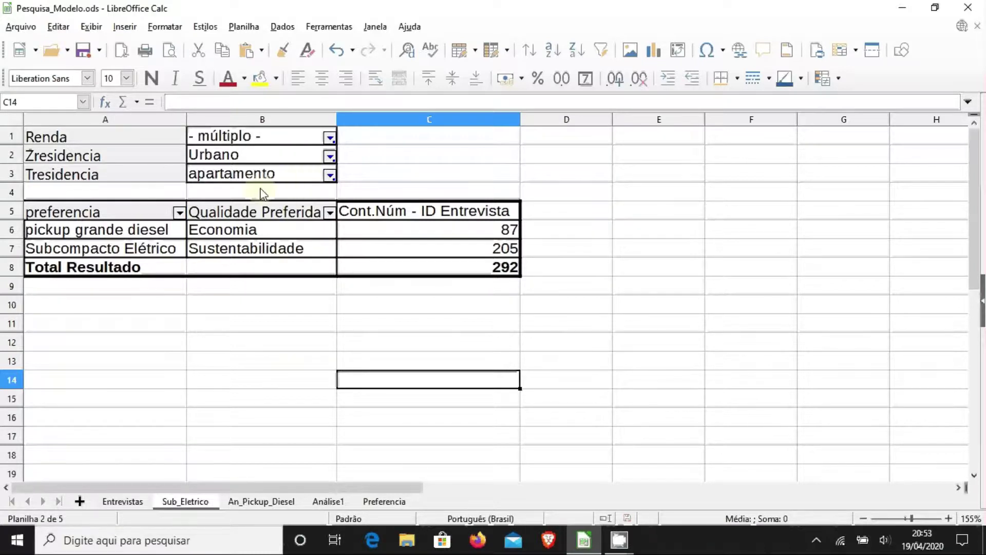
Reset the Tresidencia filter to include both apartamento and casa
{"action": "left_click", "coordinate": [330, 176]}
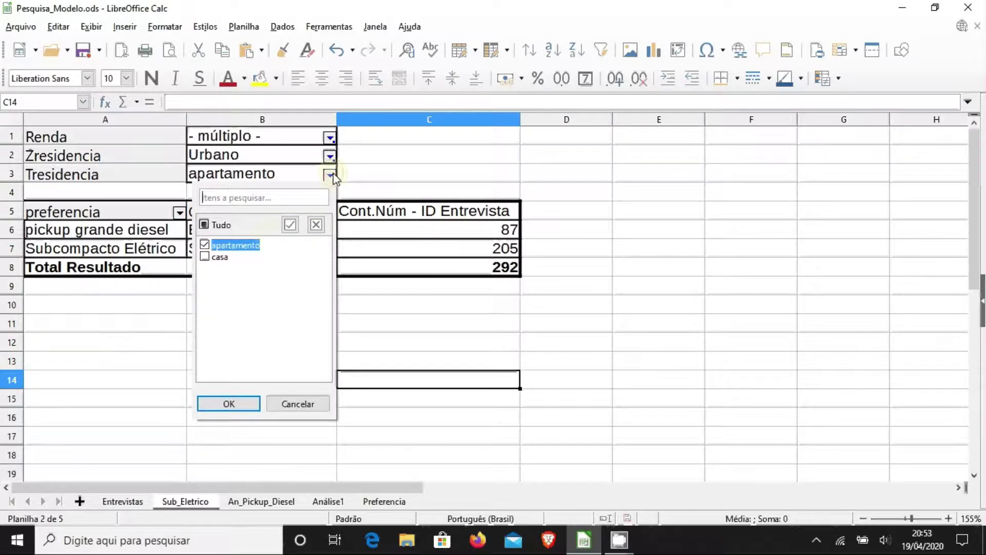
{"action": "left_click", "coordinate": [206, 259]}
{"action": "left_click", "coordinate": [229, 406]}
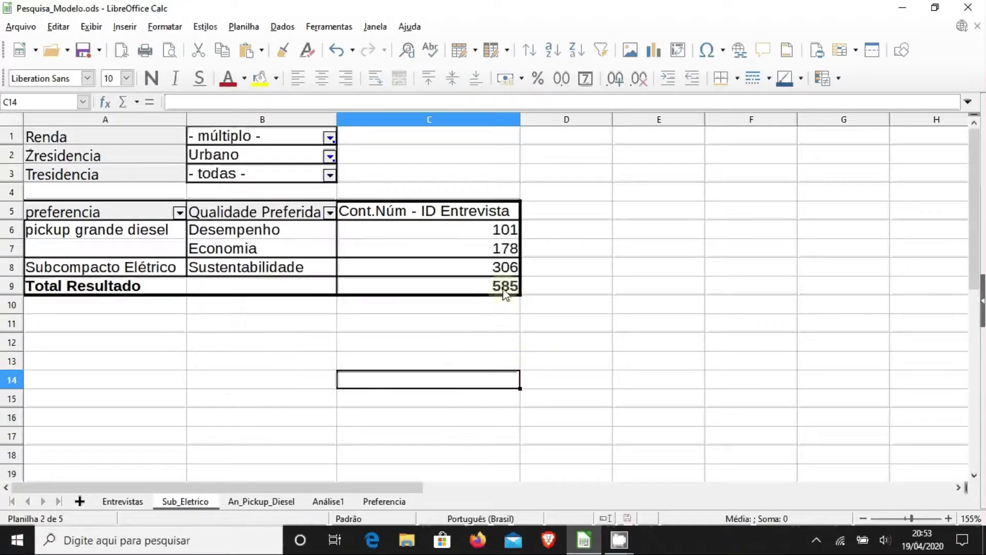
Exclude casa from the Tresidencia filter again so that only apartamento is included
{"action": "left_click", "coordinate": [330, 176]}
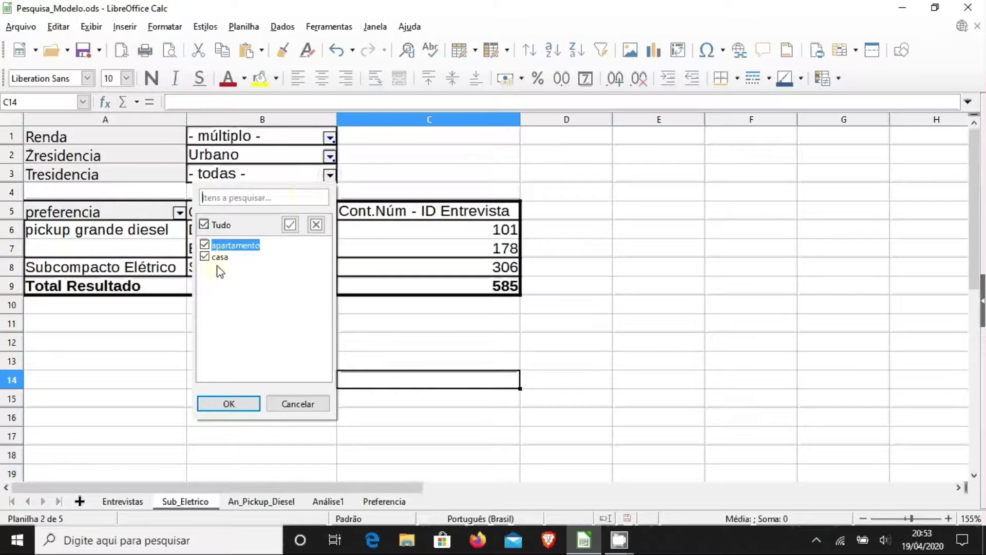
{"action": "left_click", "coordinate": [204, 258]}
{"action": "left_click", "coordinate": [228, 404]}
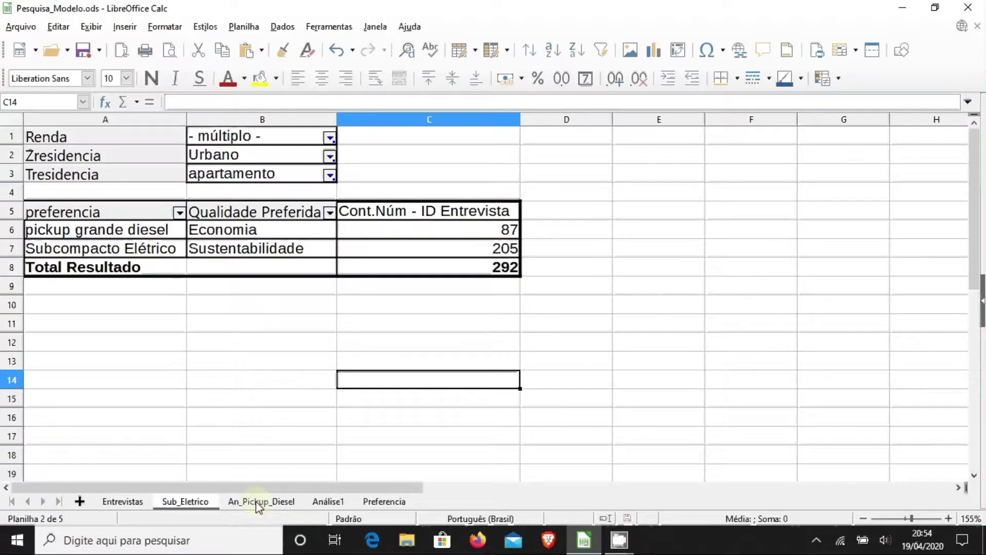
Examine the interview total on the Sub_Eletrico sheet, the source data in Entrevistas, and the filters and total on the An_Pickup_Diesel sheet
{"action": "left_click", "coordinate": [490, 272]}
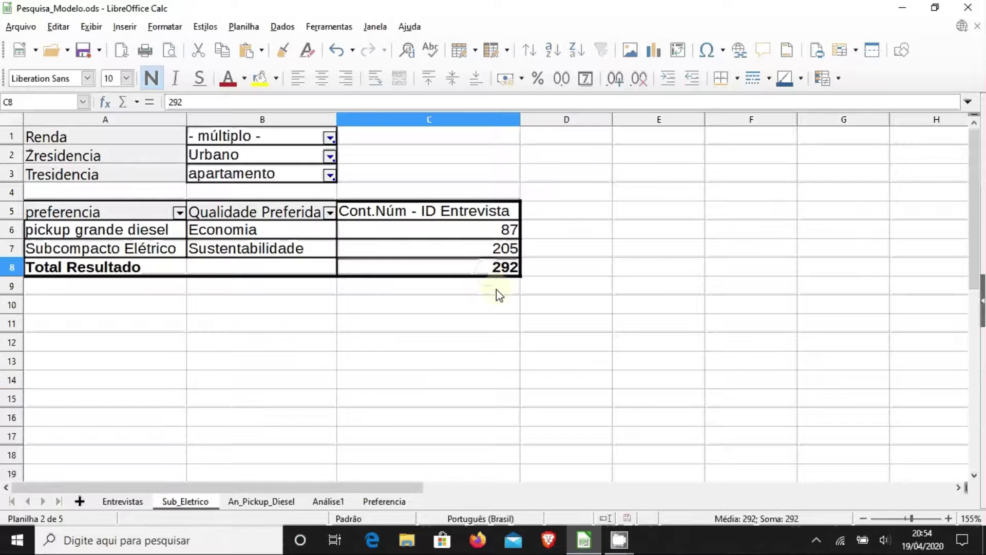
{"action": "left_click", "coordinate": [359, 324]}
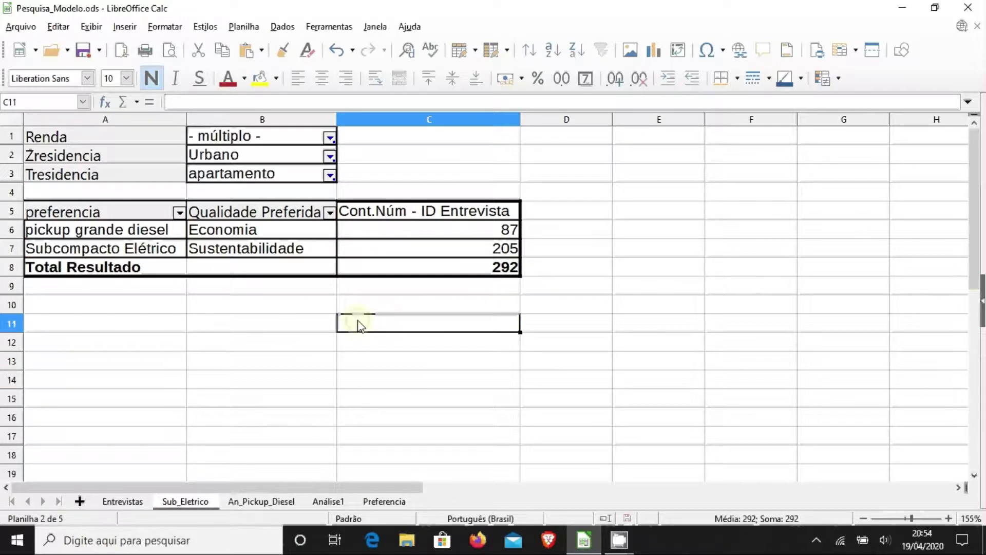
{"action": "left_click", "coordinate": [506, 273]}
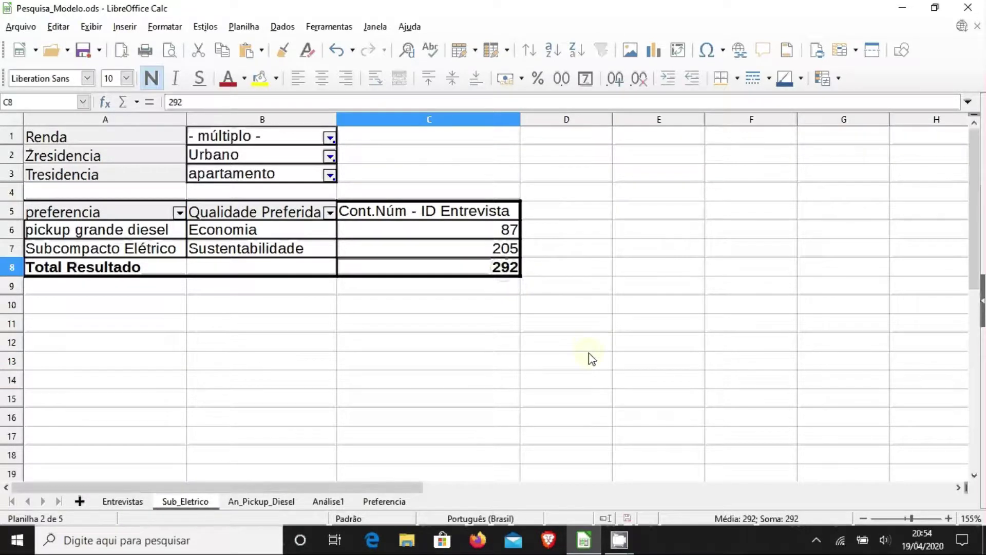
{"action": "left_click", "coordinate": [540, 275]}
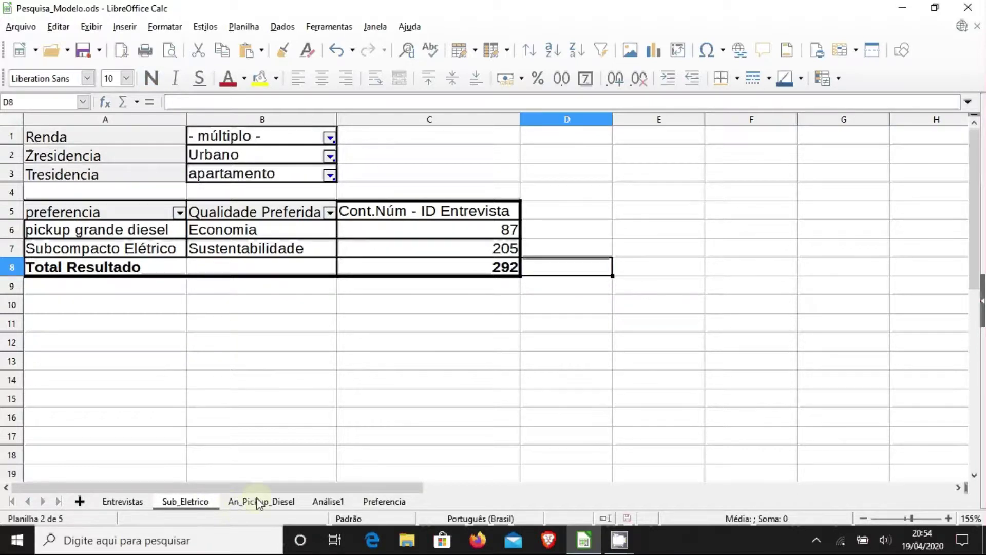
{"action": "left_click", "coordinate": [124, 502]}
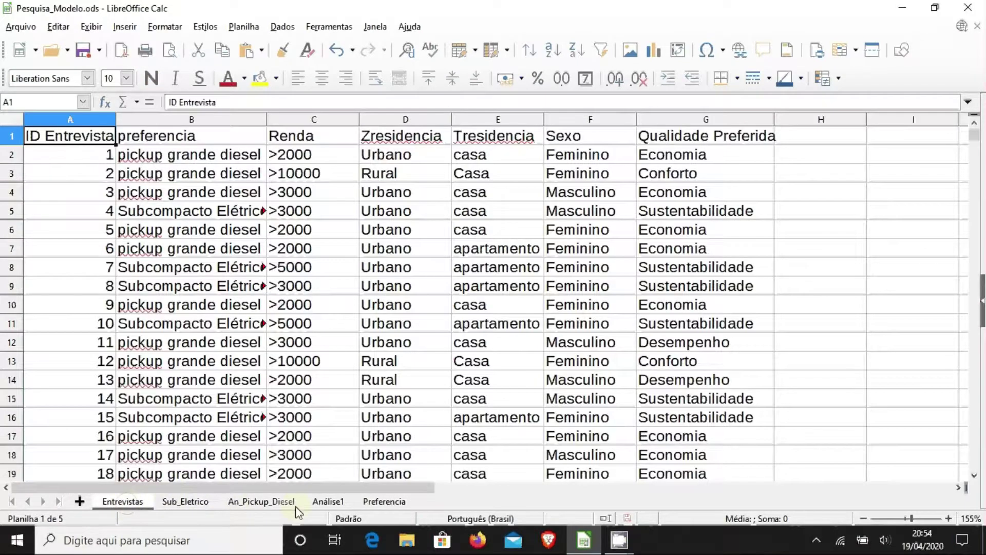
{"action": "left_click", "coordinate": [273, 505]}
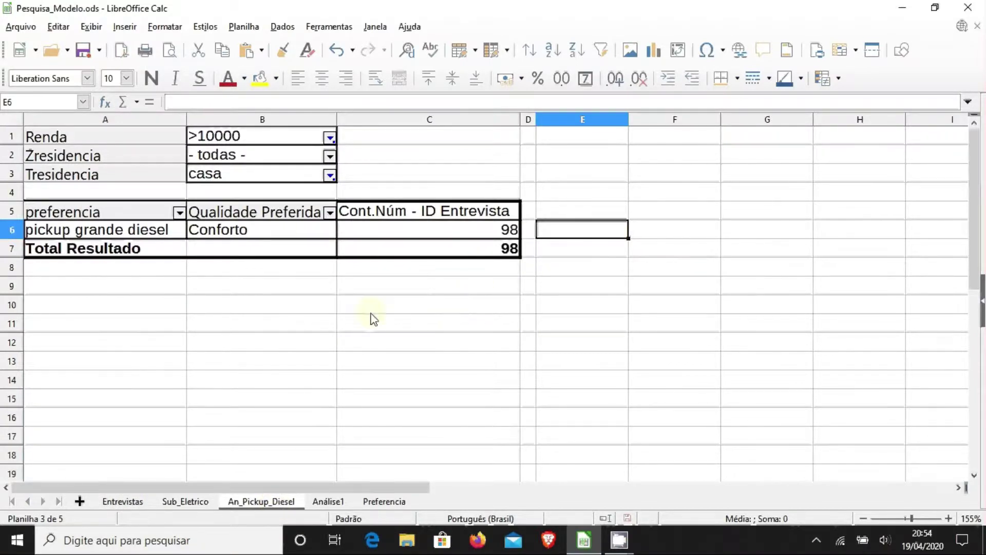
{"action": "left_click_drag", "start_coordinate": [249, 191], "coordinate": [256, 144]}
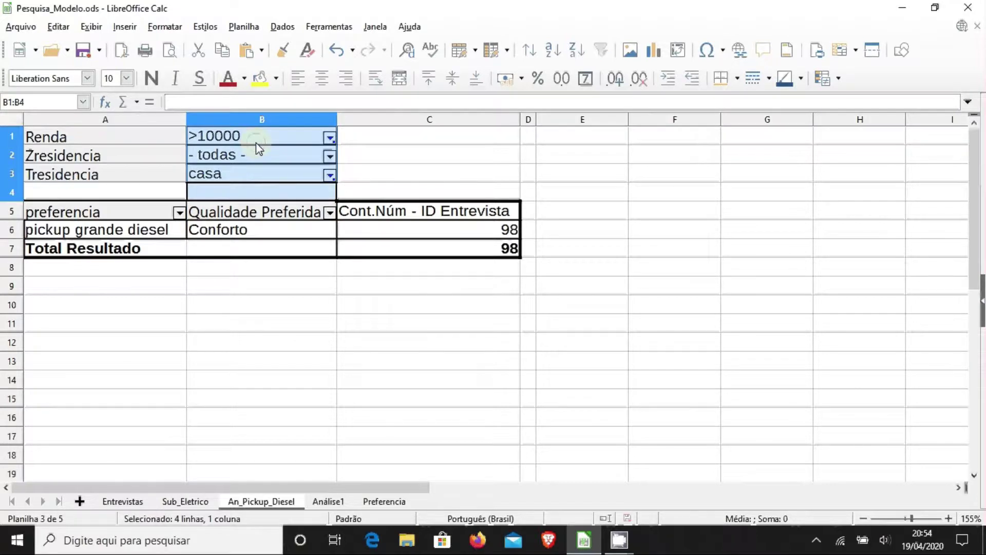
{"action": "left_click", "coordinate": [509, 176]}
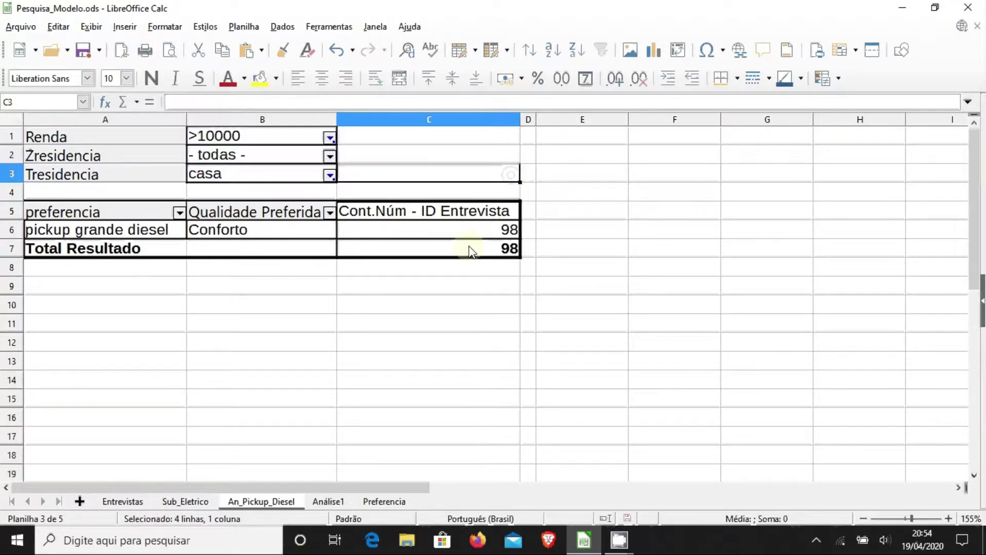
{"action": "left_click", "coordinate": [427, 301]}
Compare the total number of interviews in the Sub_Eletrico pivot table with the An_Pickup_Diesel total, and check the Entrevistas data again
{"action": "left_click", "coordinate": [194, 502]}
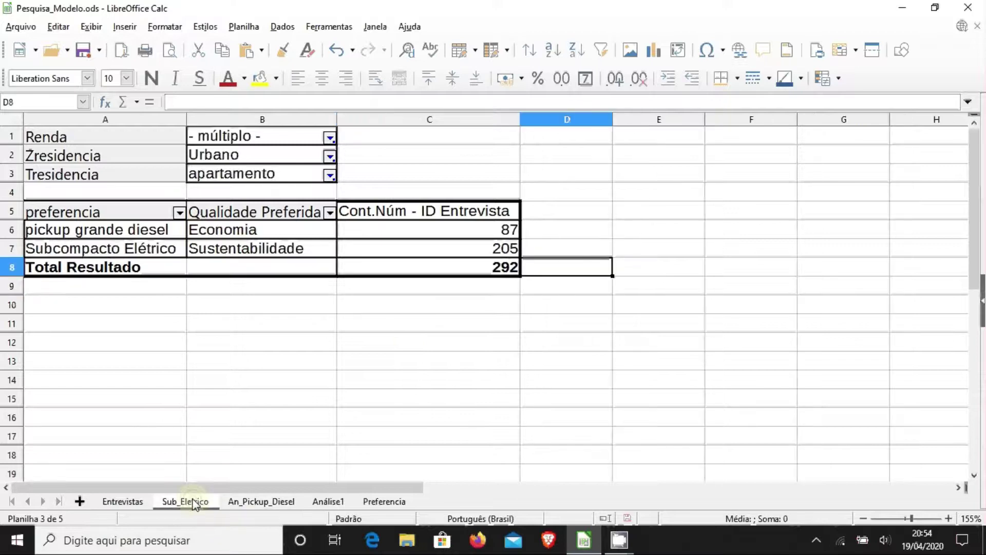
{"action": "left_click", "coordinate": [514, 273]}
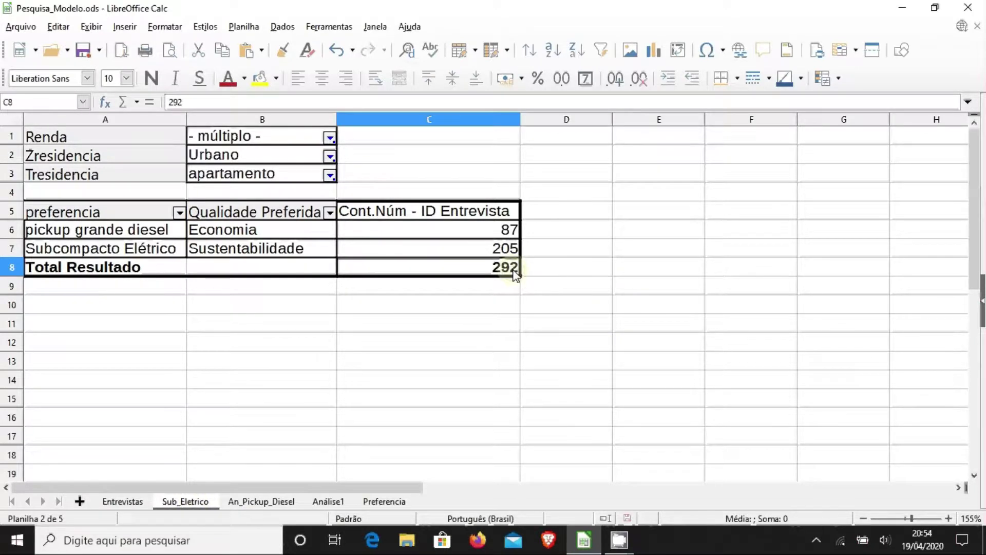
{"action": "left_click", "coordinate": [269, 502]}
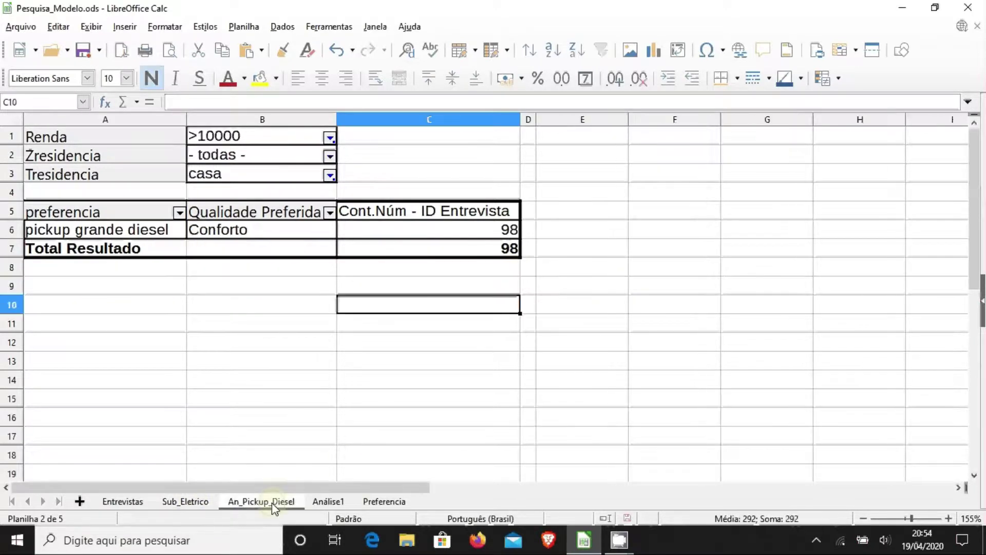
{"action": "left_click", "coordinate": [182, 502]}
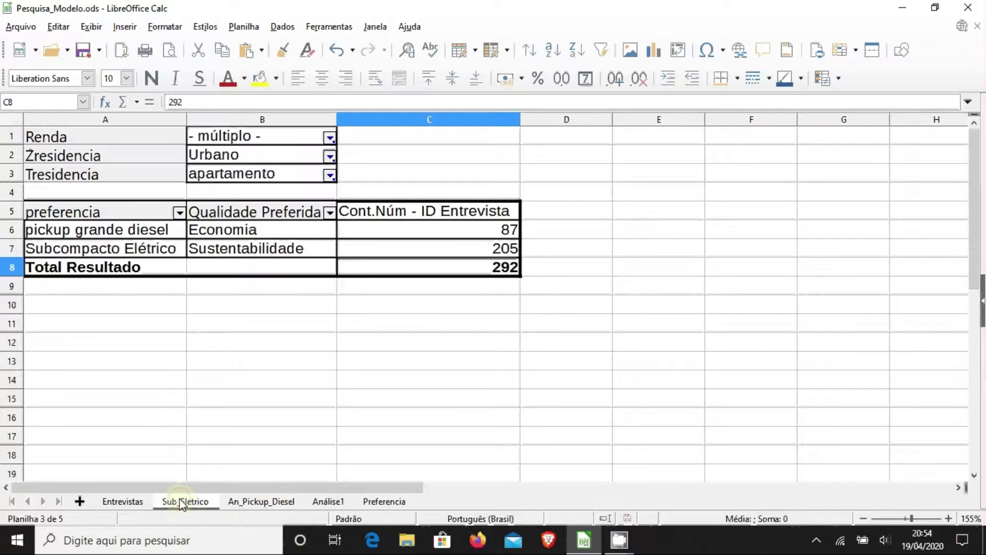
{"action": "left_click", "coordinate": [485, 289]}
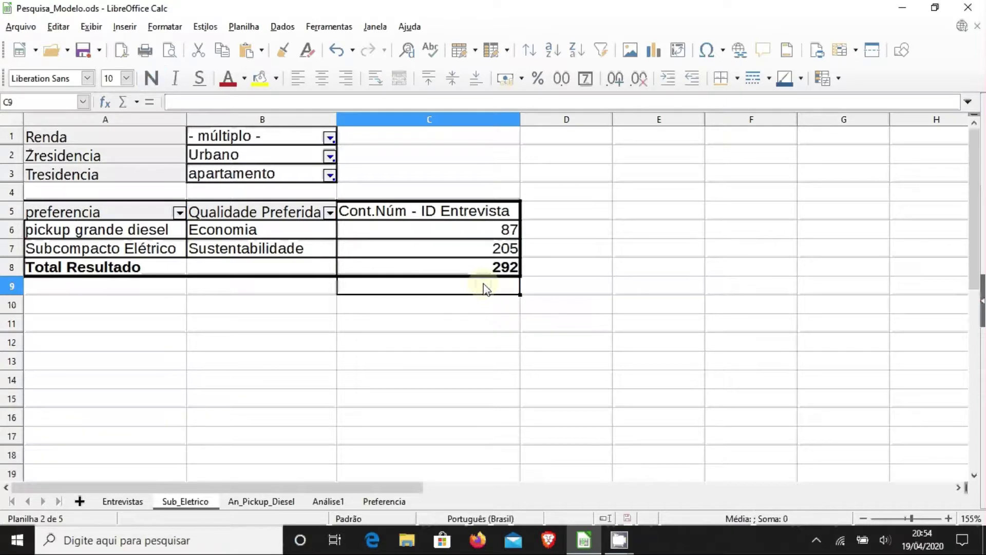
{"action": "left_click", "coordinate": [229, 386]}
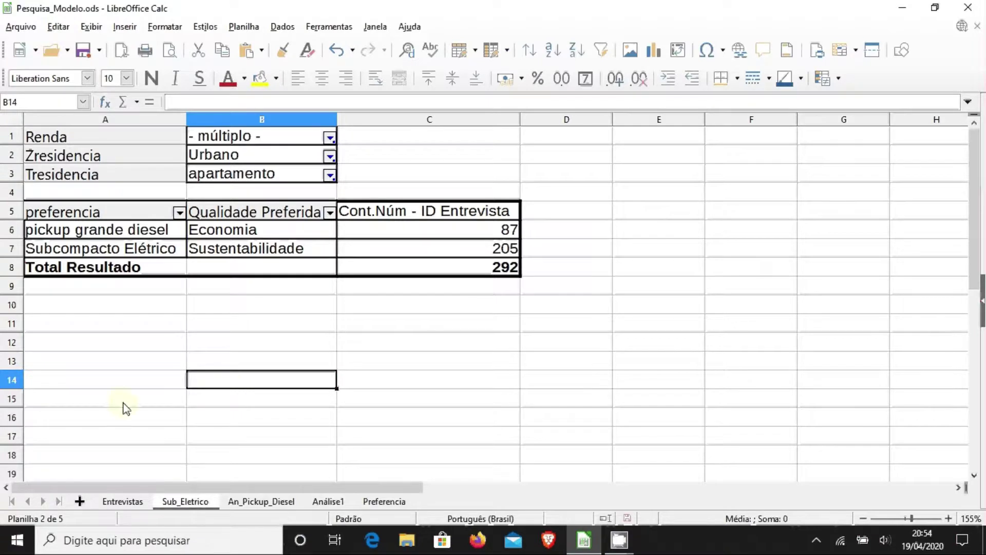
{"action": "left_click", "coordinate": [119, 502]}
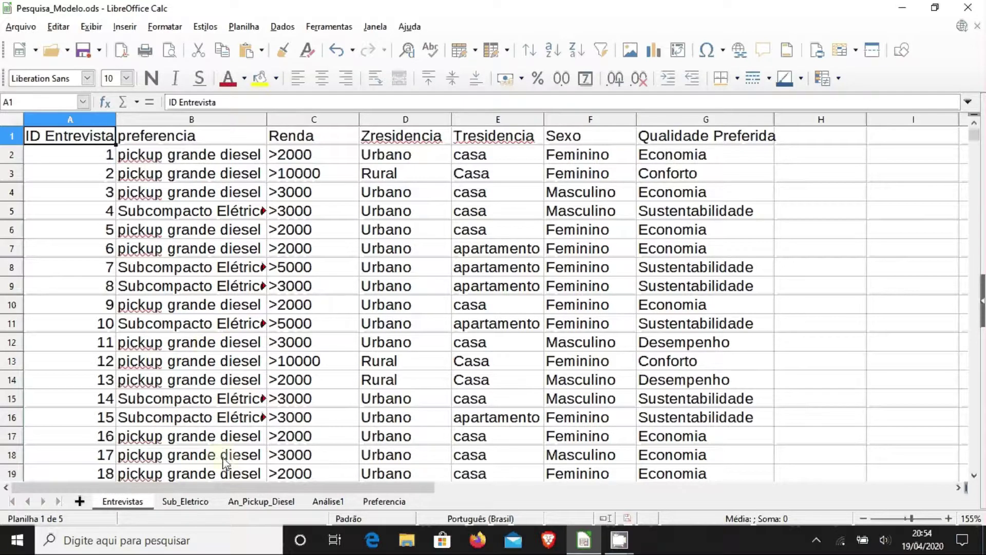
{"action": "left_click", "coordinate": [258, 504]}
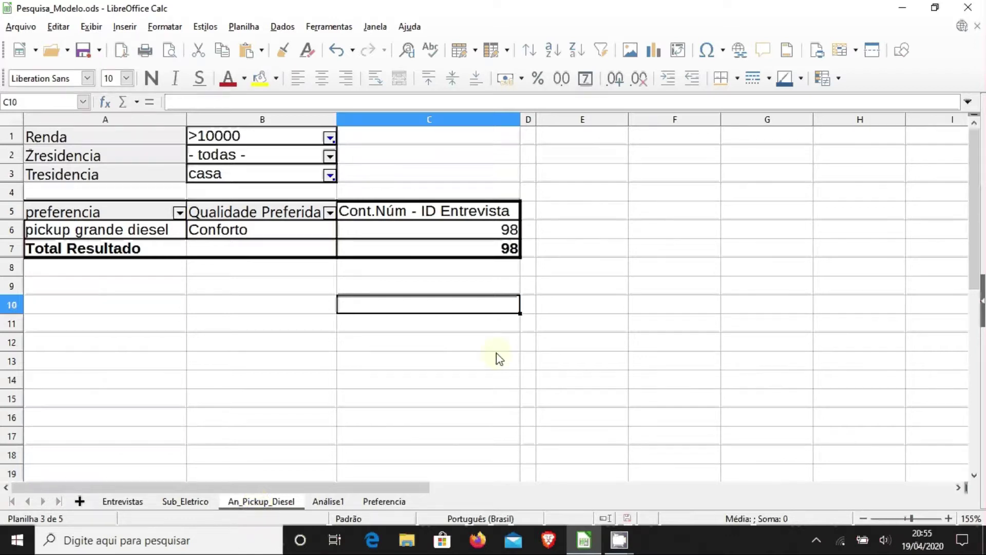
{"action": "left_click", "coordinate": [192, 498]}
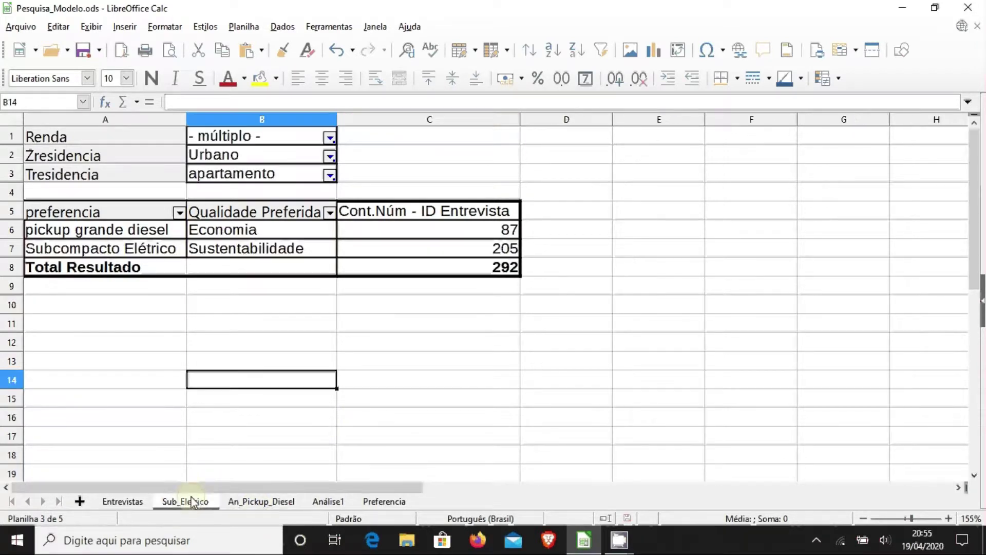
{"action": "left_click", "coordinate": [362, 417]}
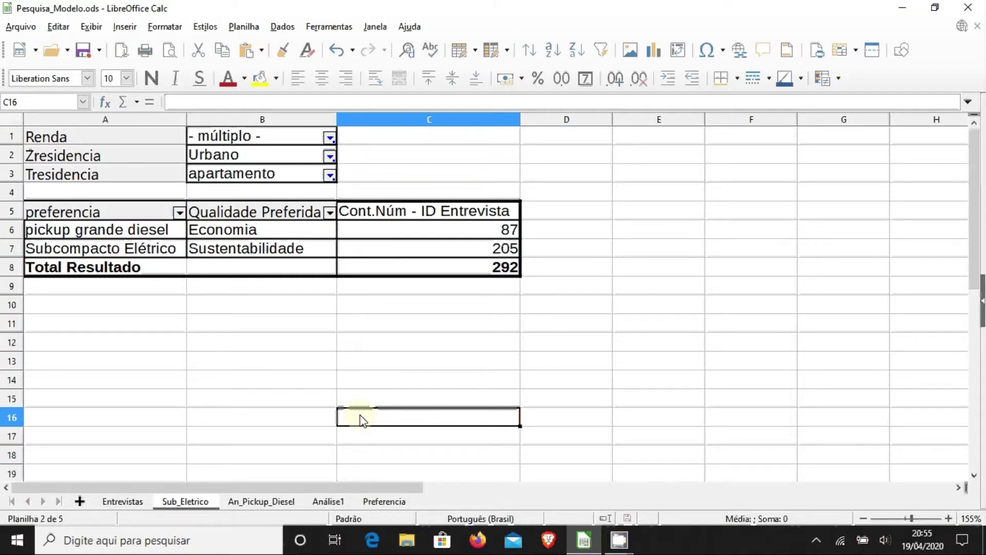
{"action": "left_click", "coordinate": [298, 327]}
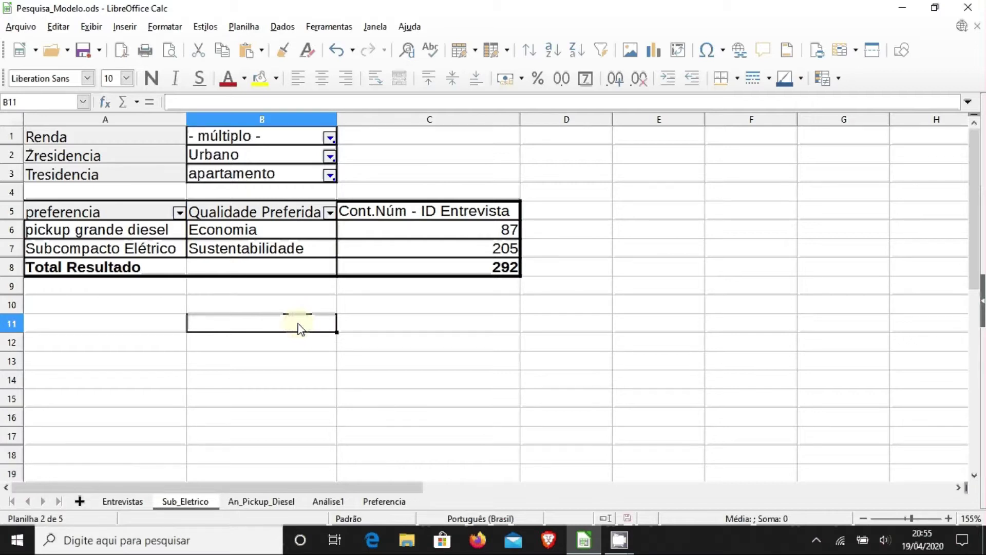
{"action": "key", "text": "Left"}
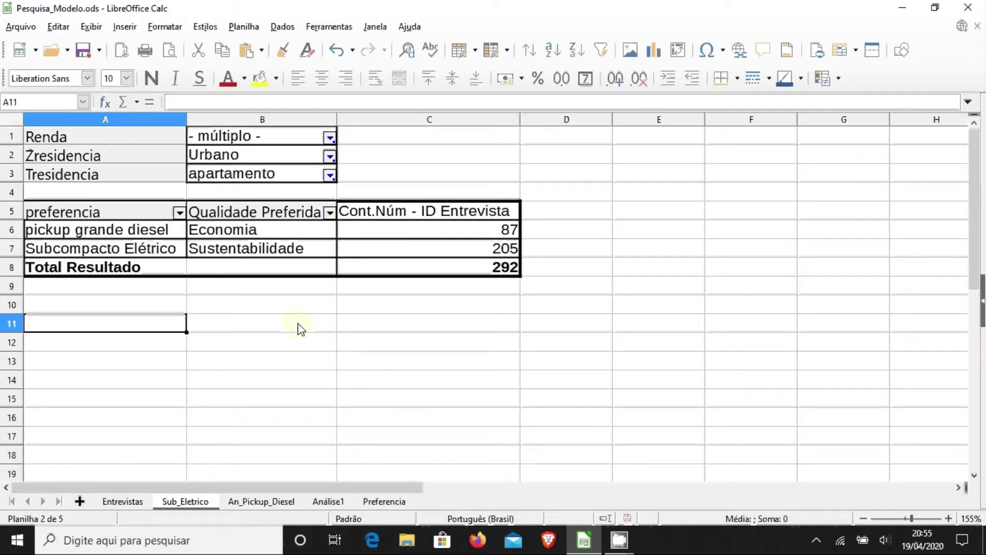
{"action": "key", "text": "Up"}
{"action": "key", "text": "Right"}
{"action": "key", "text": "Up"}
{"action": "key", "text": "Right"}
{"action": "key", "text": "Up"}
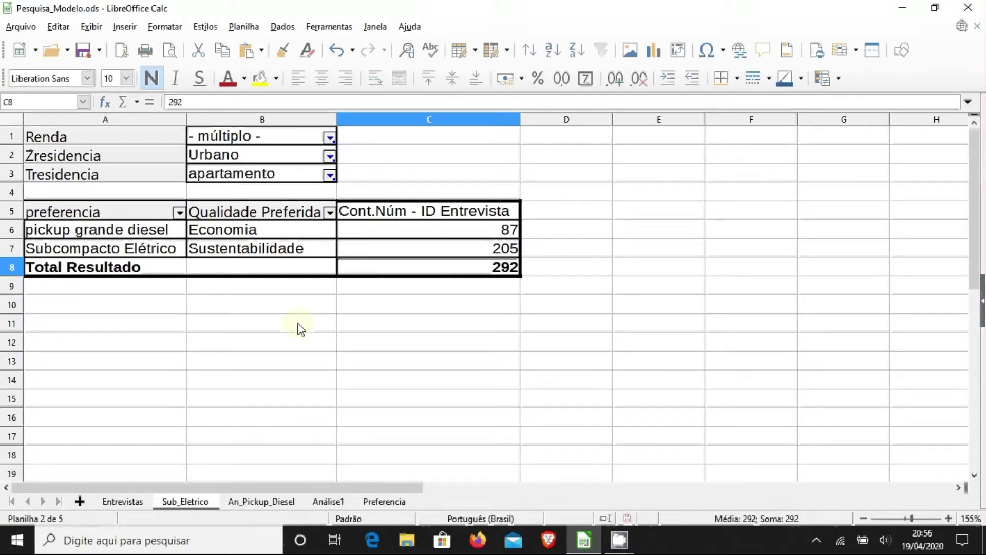
Review the An_Pickup_Diesel and Sub_Eletrico pivot tables side by side, ending on the Sub_Eletrico sheet
{"action": "left_click", "coordinate": [273, 506]}
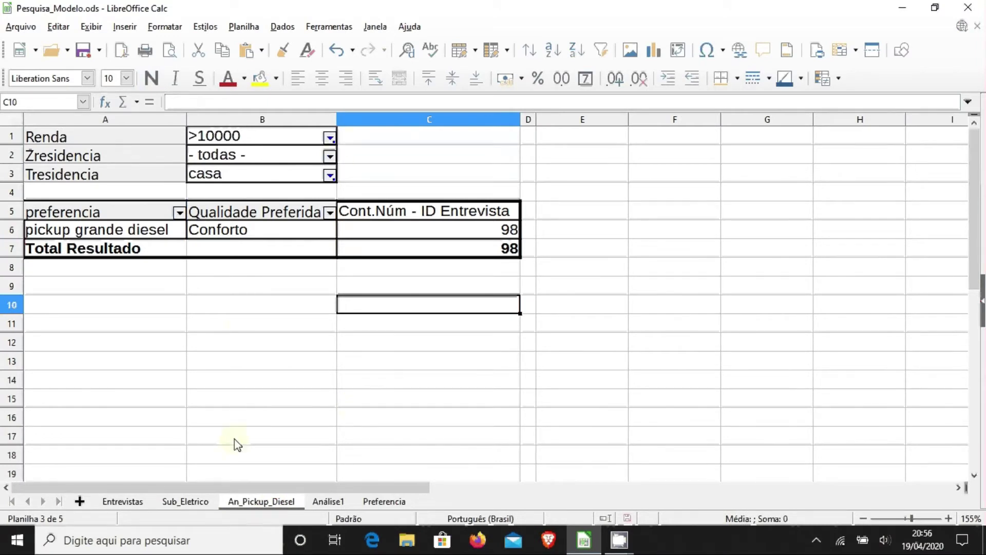
{"action": "left_click", "coordinate": [168, 501]}
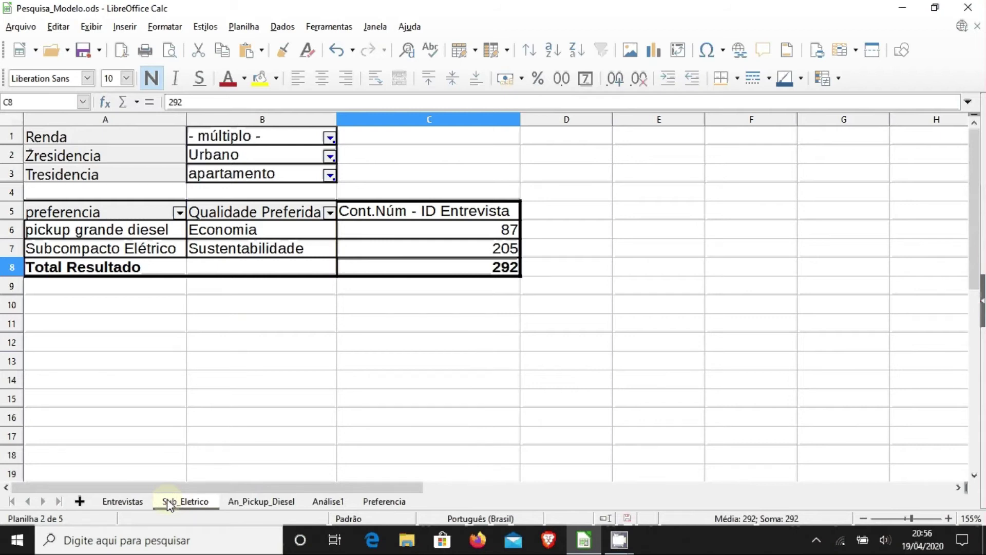
{"action": "left_click", "coordinate": [250, 505]}
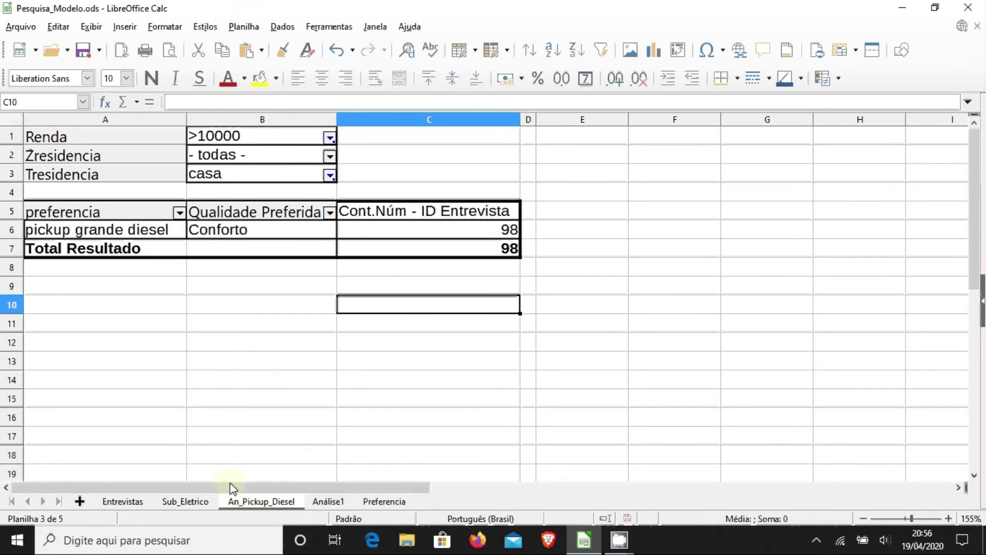
{"action": "left_click", "coordinate": [195, 501]}
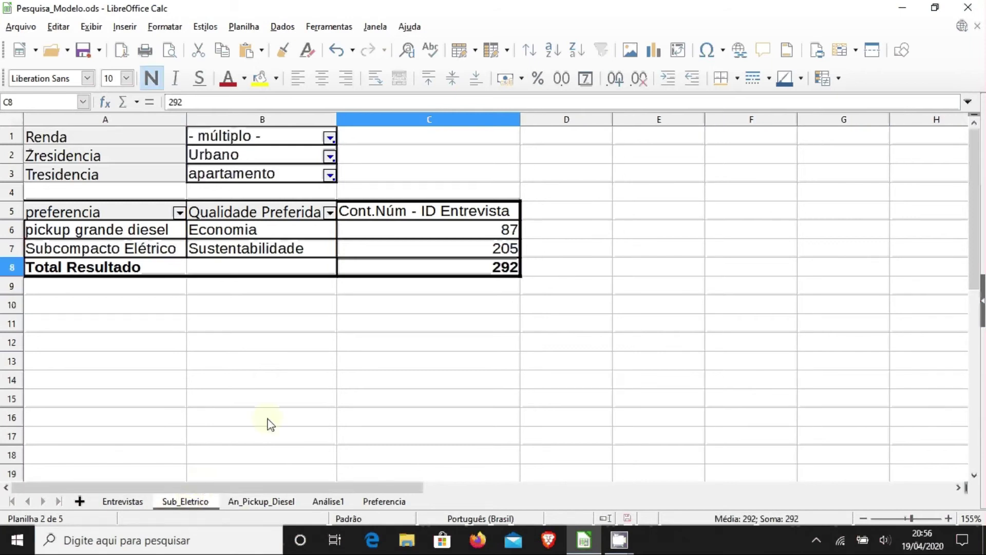
{"action": "left_click", "coordinate": [480, 315]}
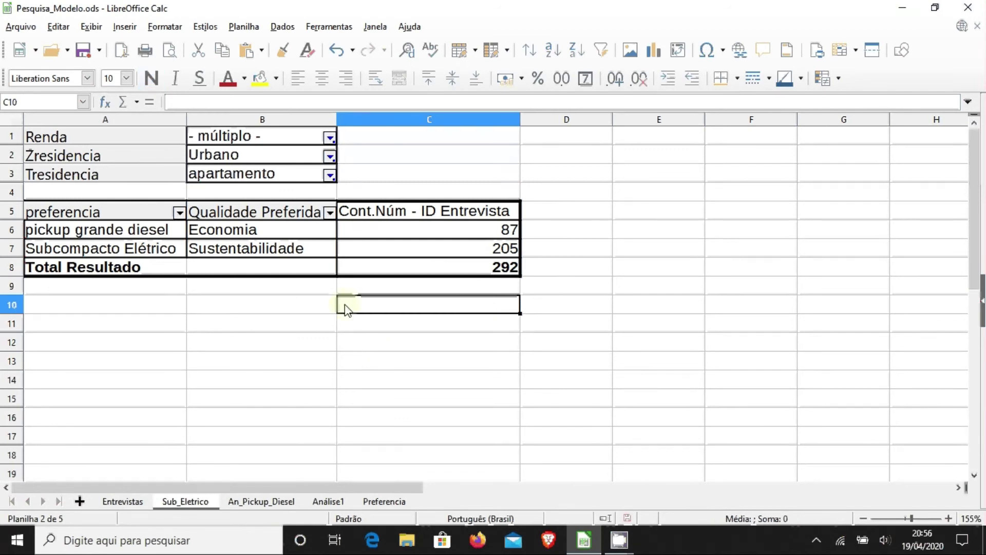
{"action": "left_click", "coordinate": [295, 304]}
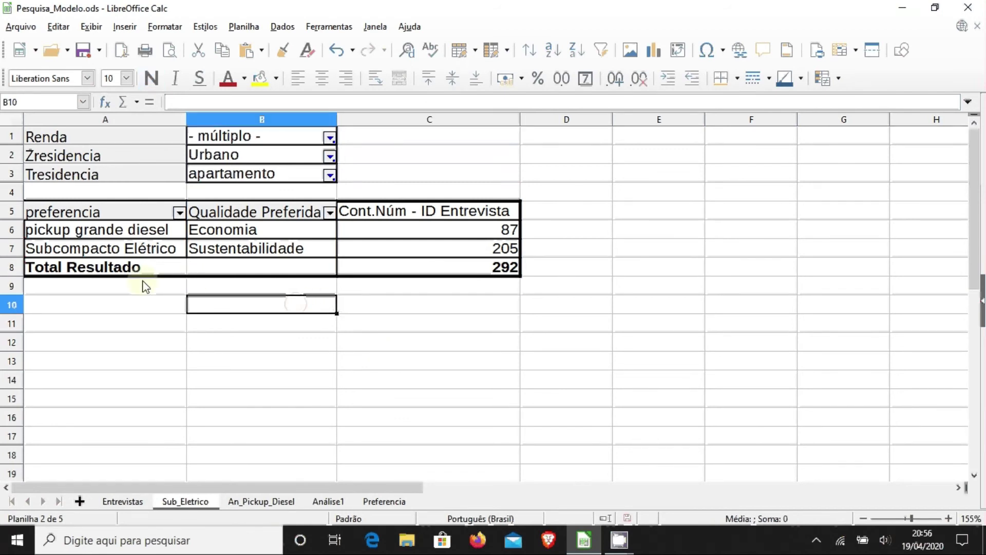